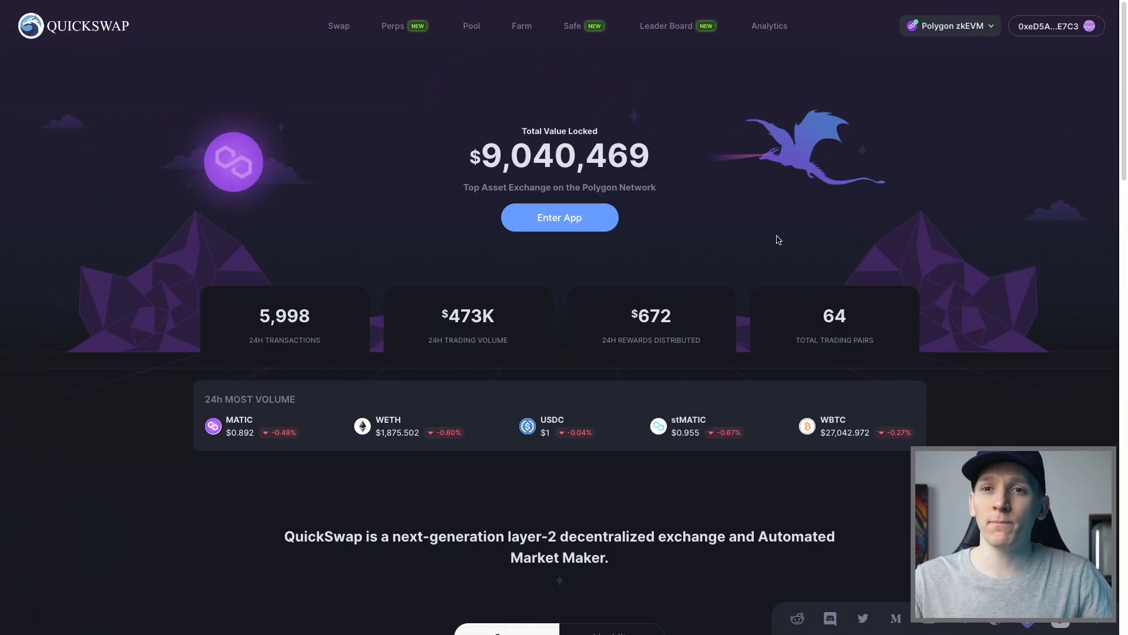
# View the networks available for QuickSwap and close the network selection.
pyautogui.click(967, 26)
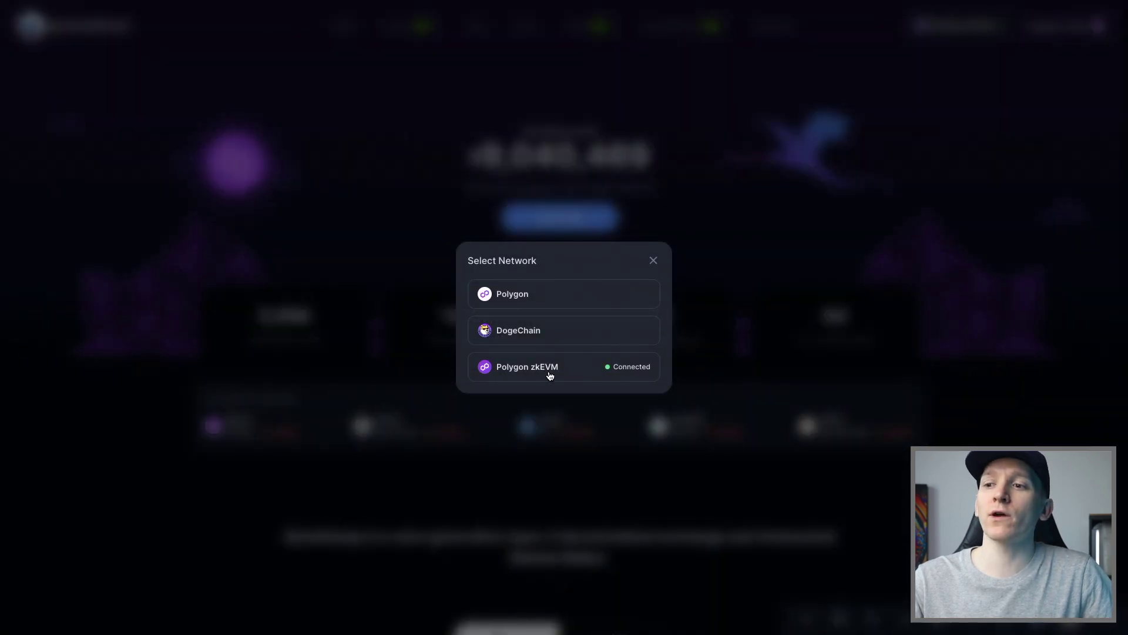
pyautogui.click(653, 261)
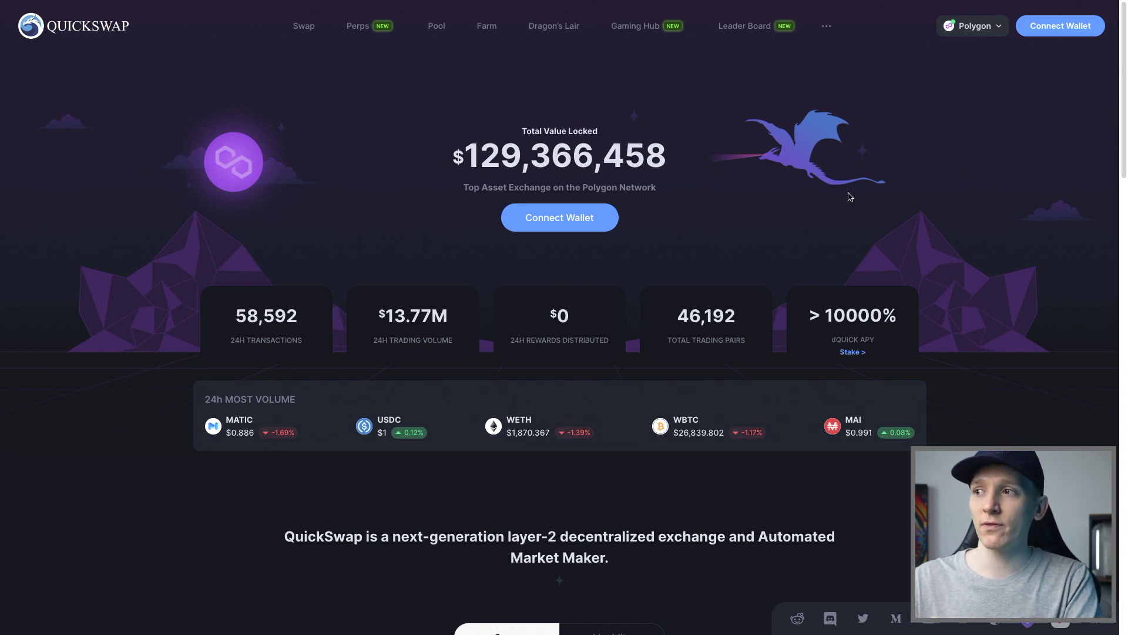
# Connect the MetaMask wallet to QuickSwap and close the account details.
pyautogui.click(1068, 31)
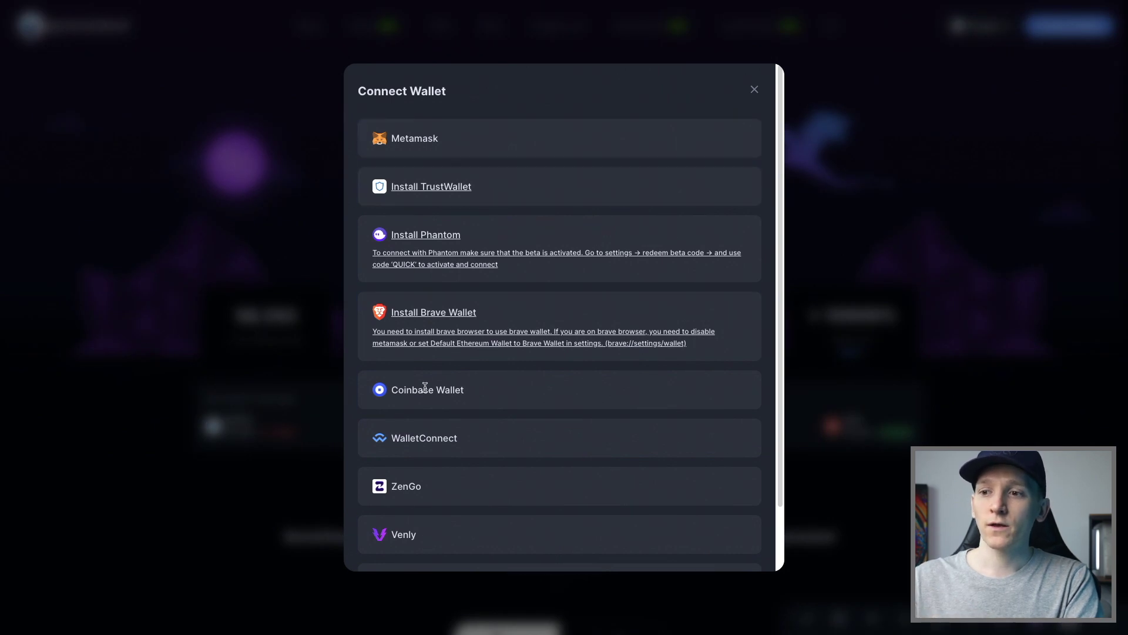
pyautogui.scroll(-1, 461, 443)
pyautogui.scroll(1, 693, 280)
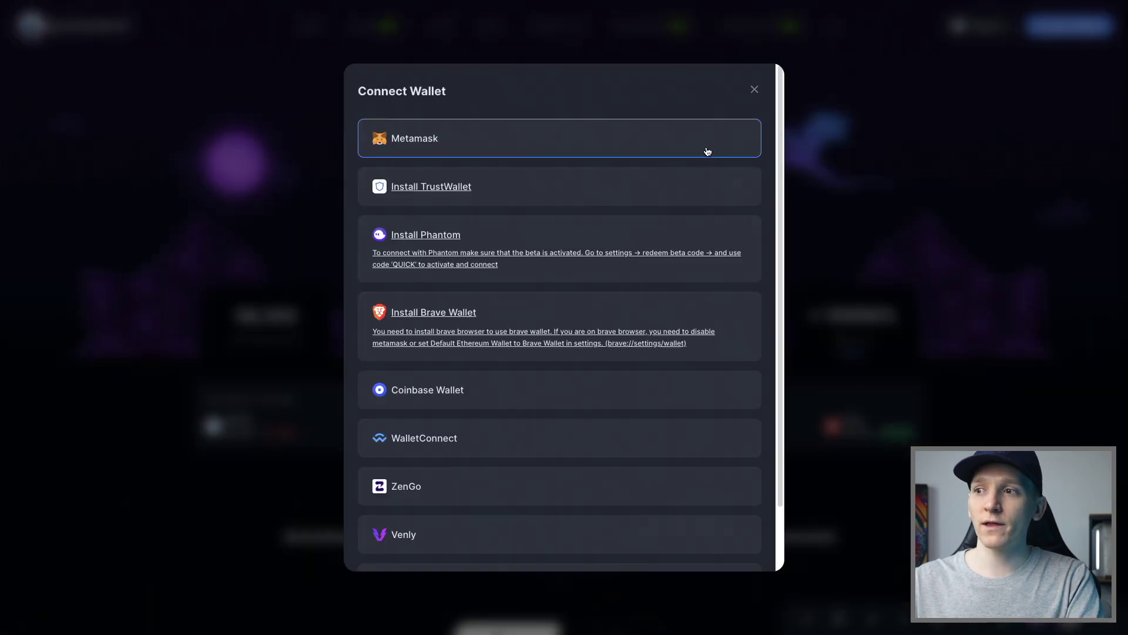
pyautogui.click(934, 168)
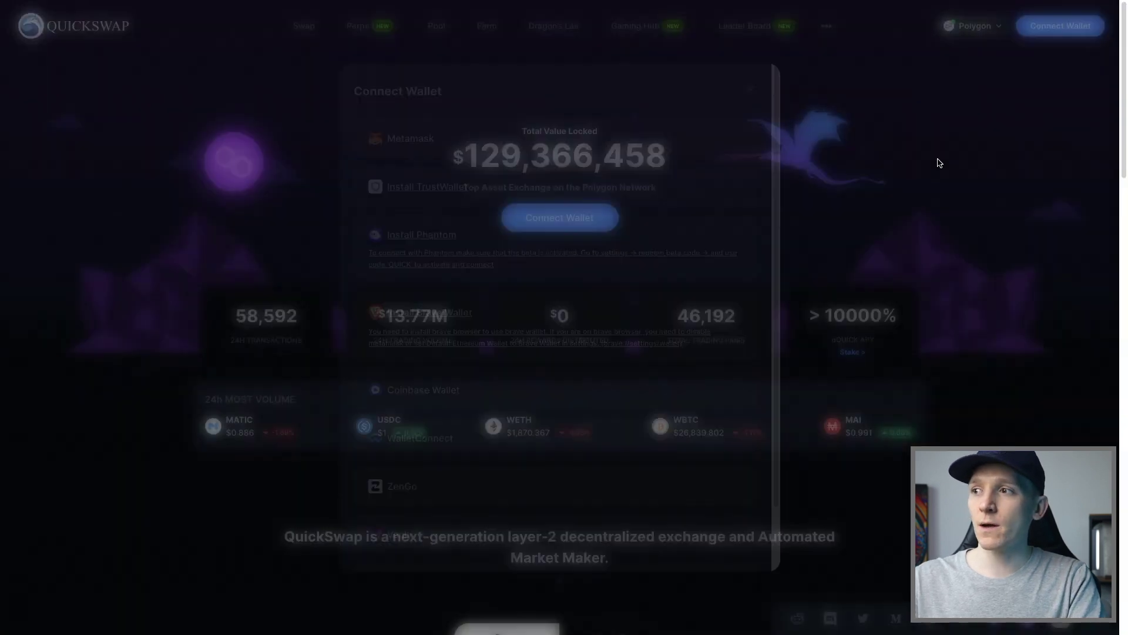
pyautogui.click(1061, 30)
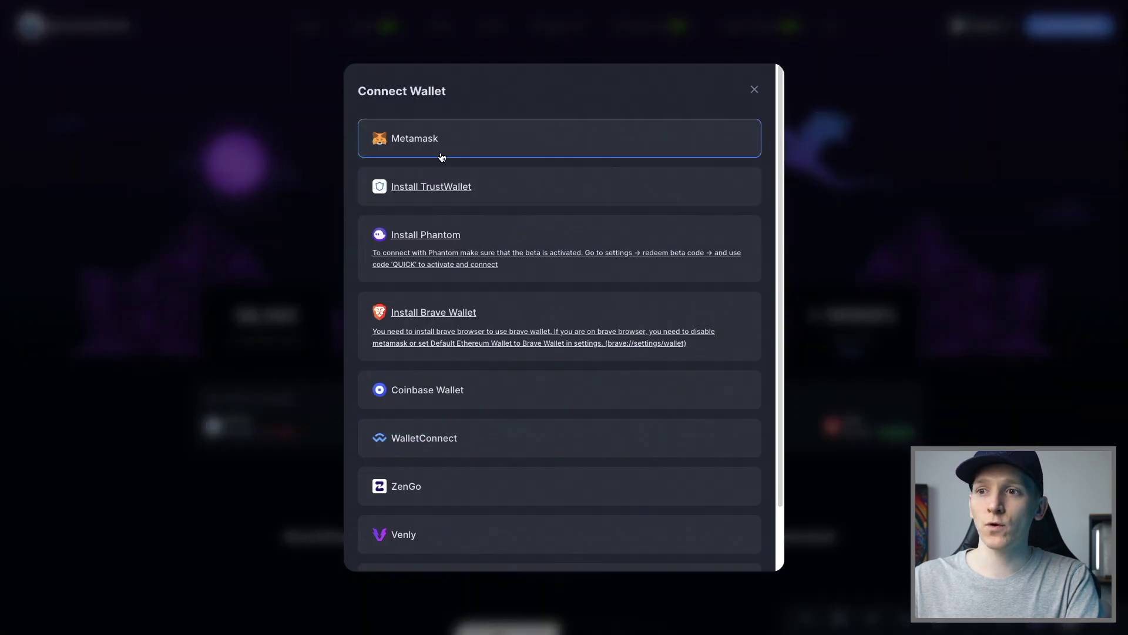
pyautogui.click(427, 139)
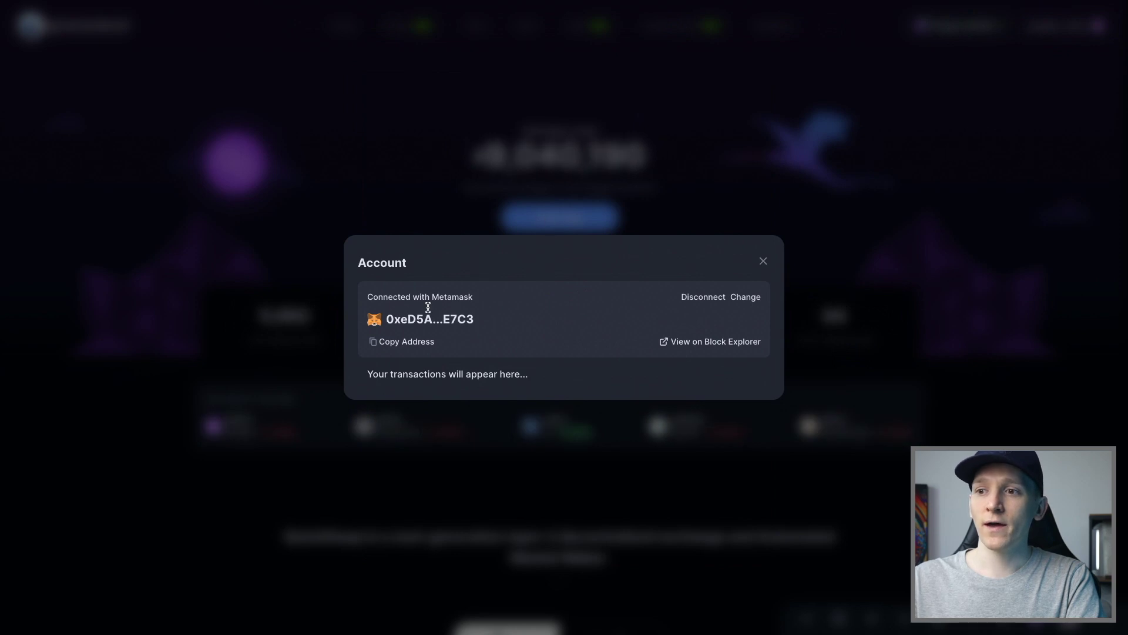
pyautogui.click(764, 261)
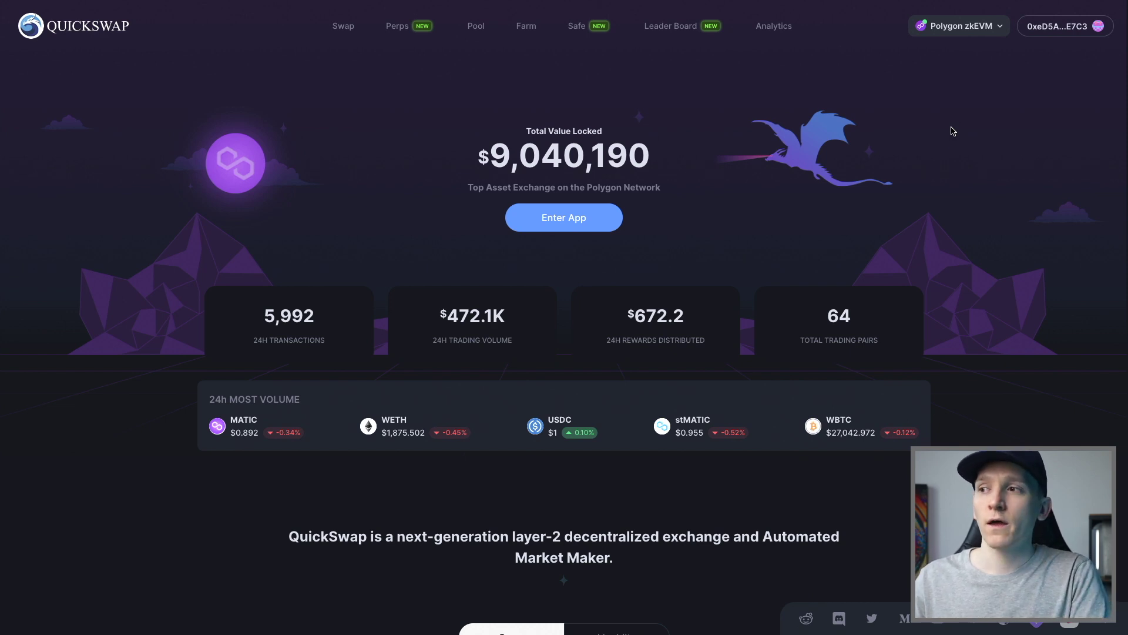
pyautogui.click(983, 28)
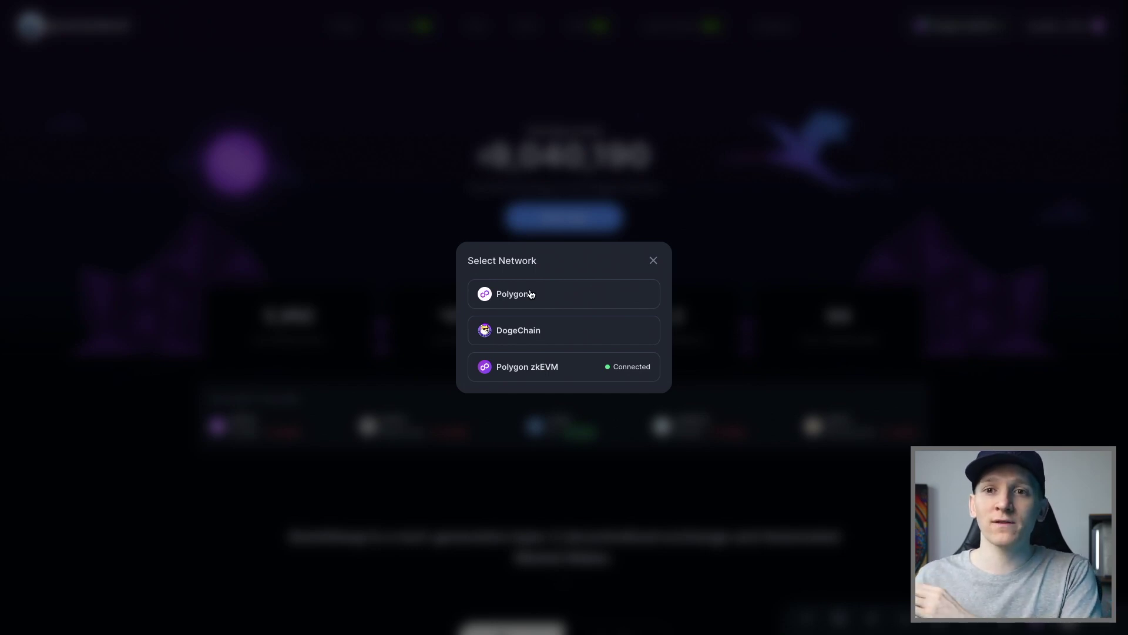
pyautogui.click(517, 330)
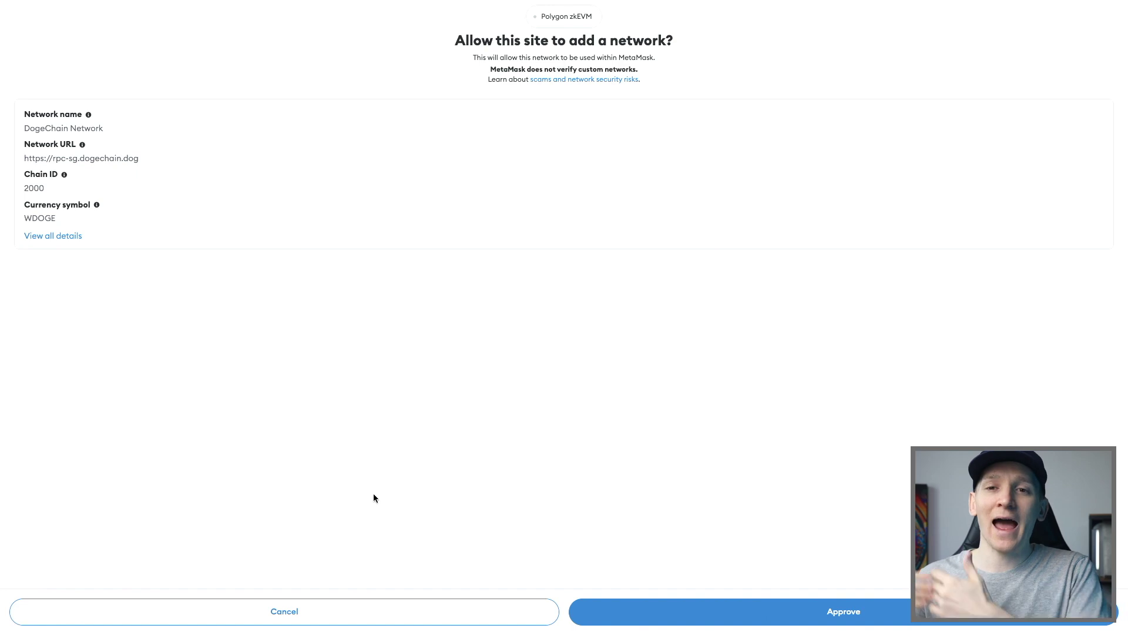
pyautogui.click(294, 618)
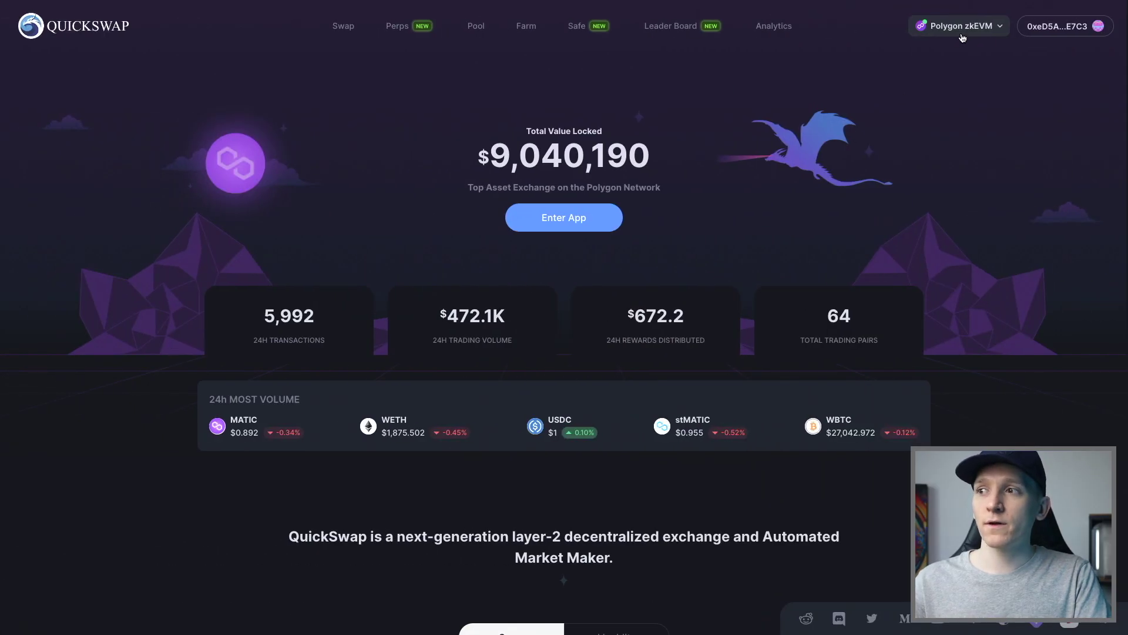
# Switch QuickSwap to the Polygon network and approve the change to Matic Mainnet in MetaMask.
pyautogui.click(962, 35)
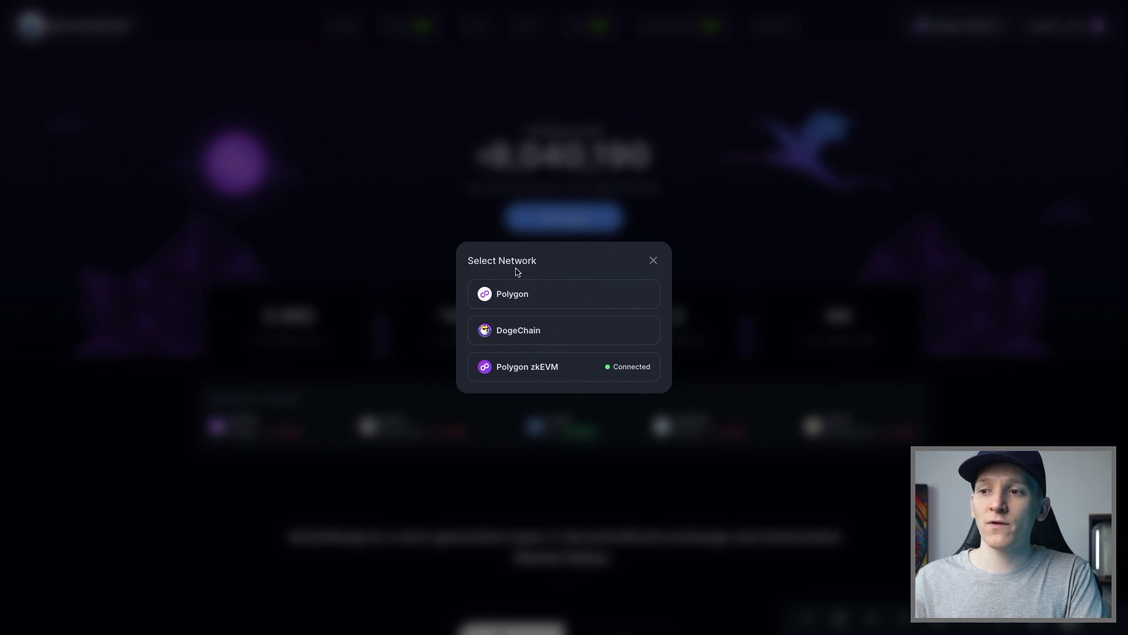
pyautogui.click(654, 260)
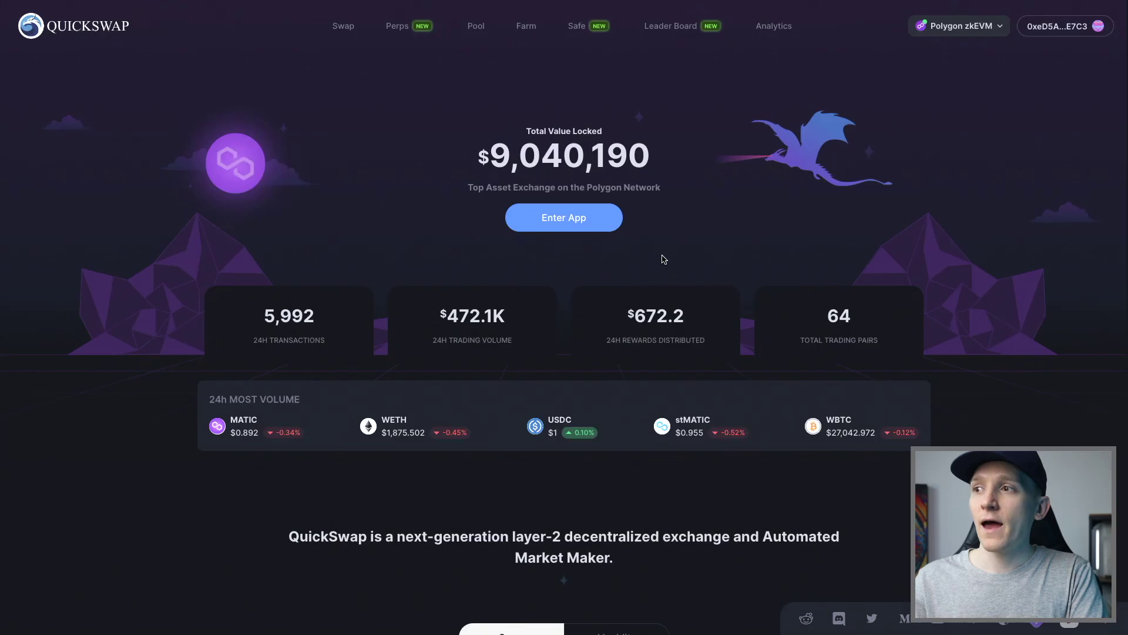
pyautogui.click(994, 29)
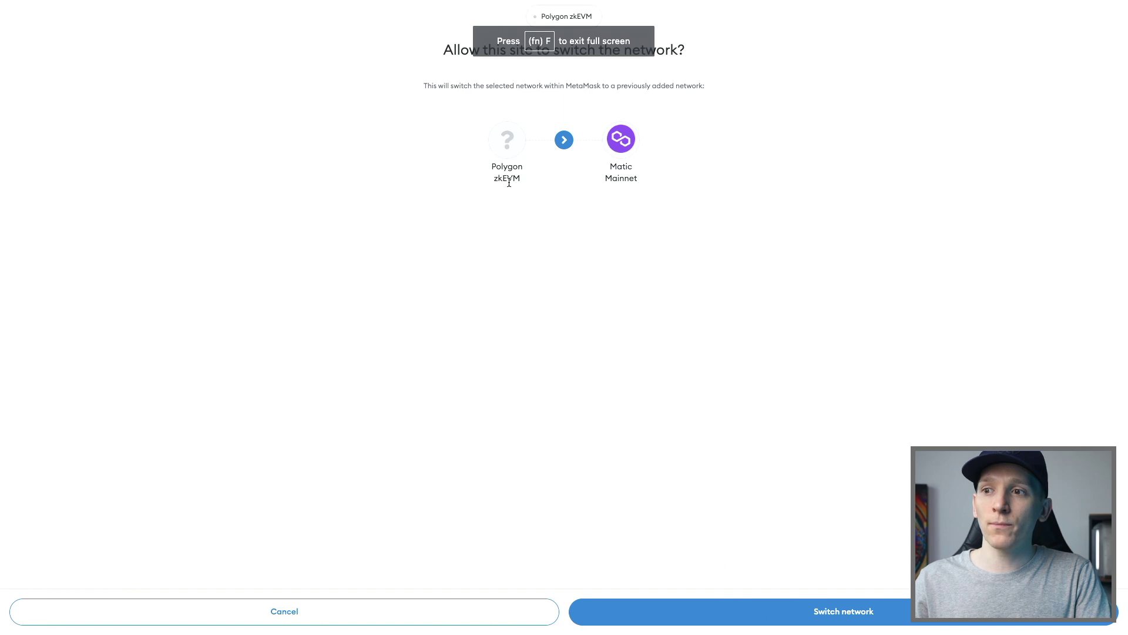
pyautogui.click(699, 612)
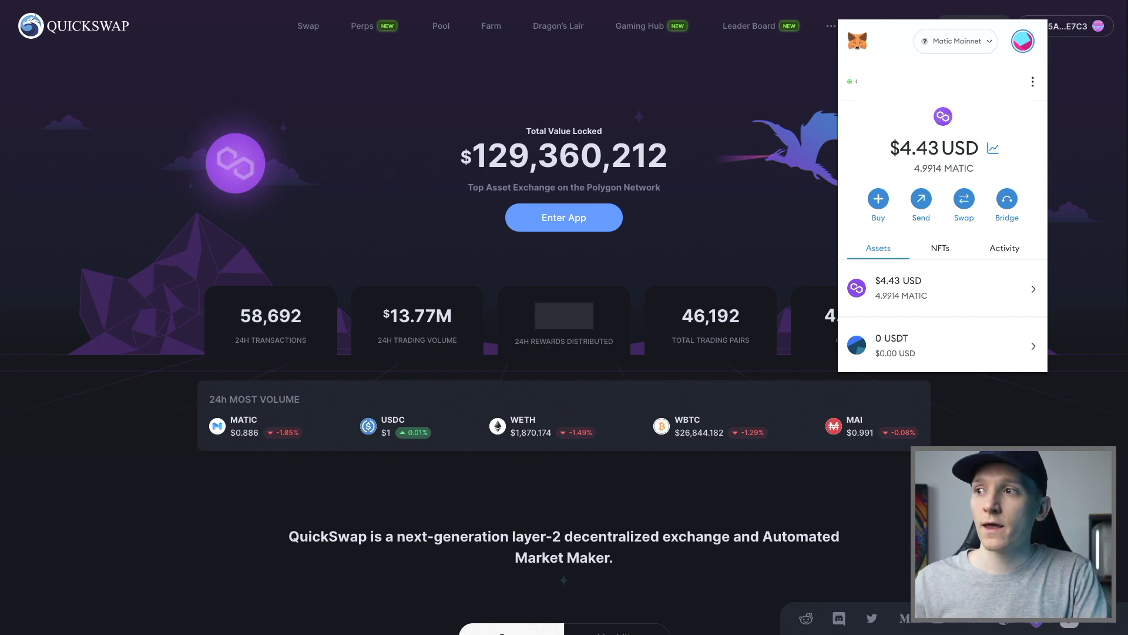
# Check the networks listed in MetaMask and compare them with the networks QuickSwap offers.
pyautogui.click(940, 41)
pyautogui.scroll(-3, 932, 180)
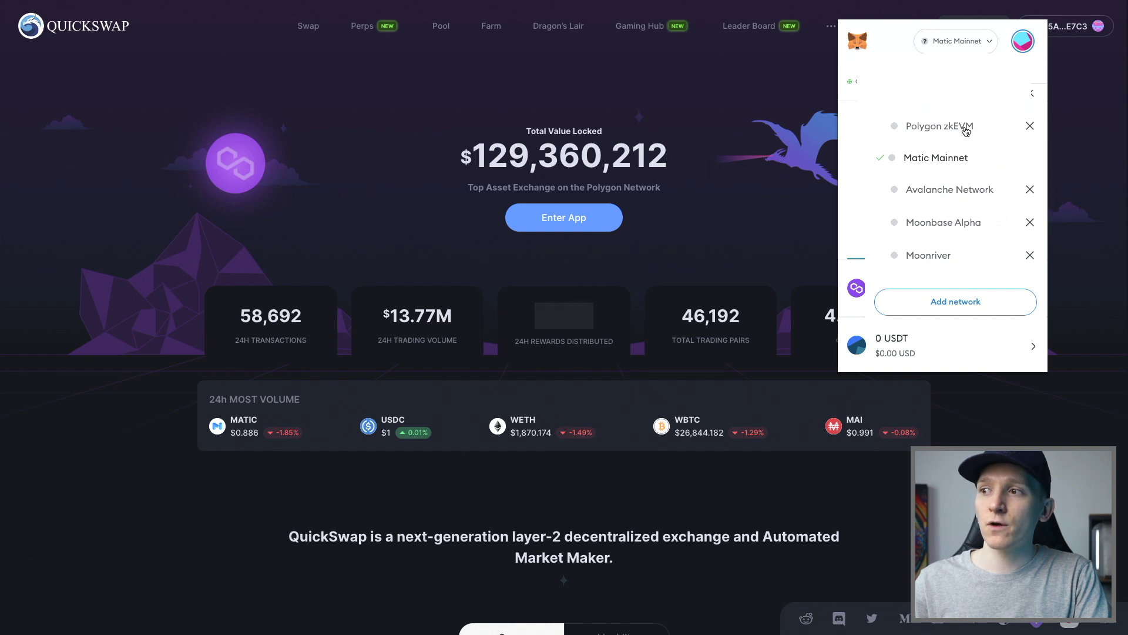
pyautogui.click(939, 126)
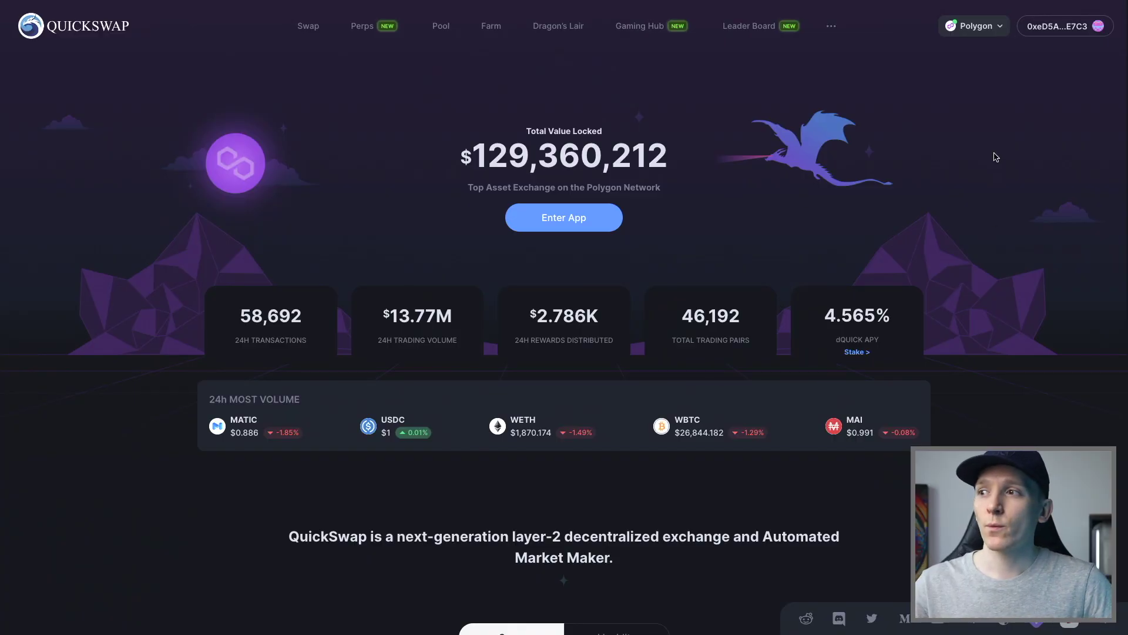
pyautogui.click(979, 29)
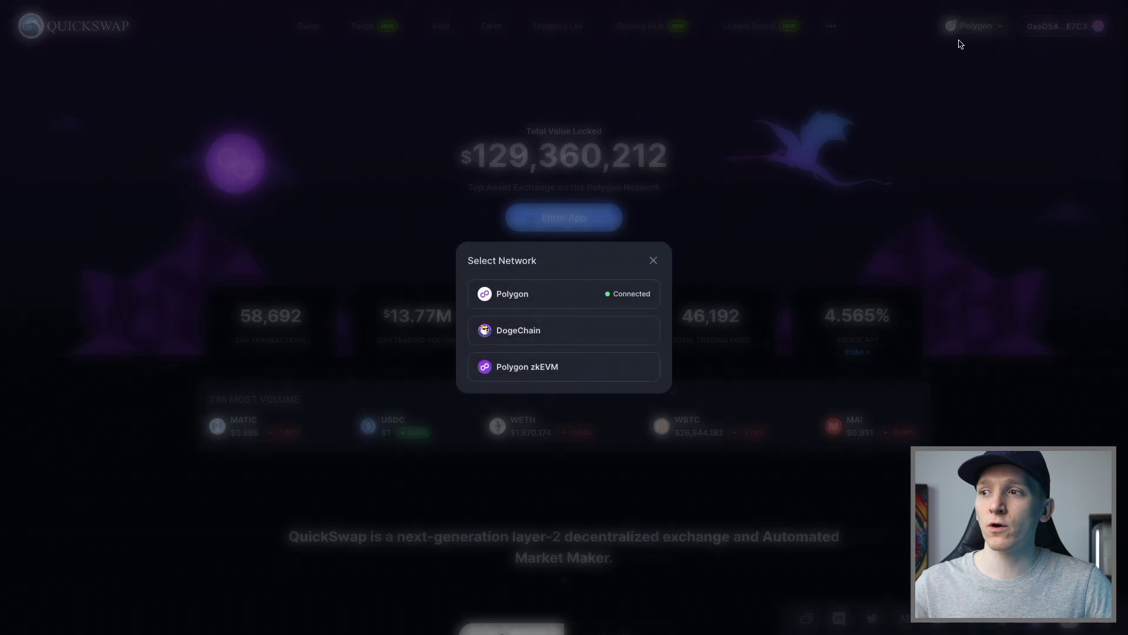
pyautogui.click(653, 261)
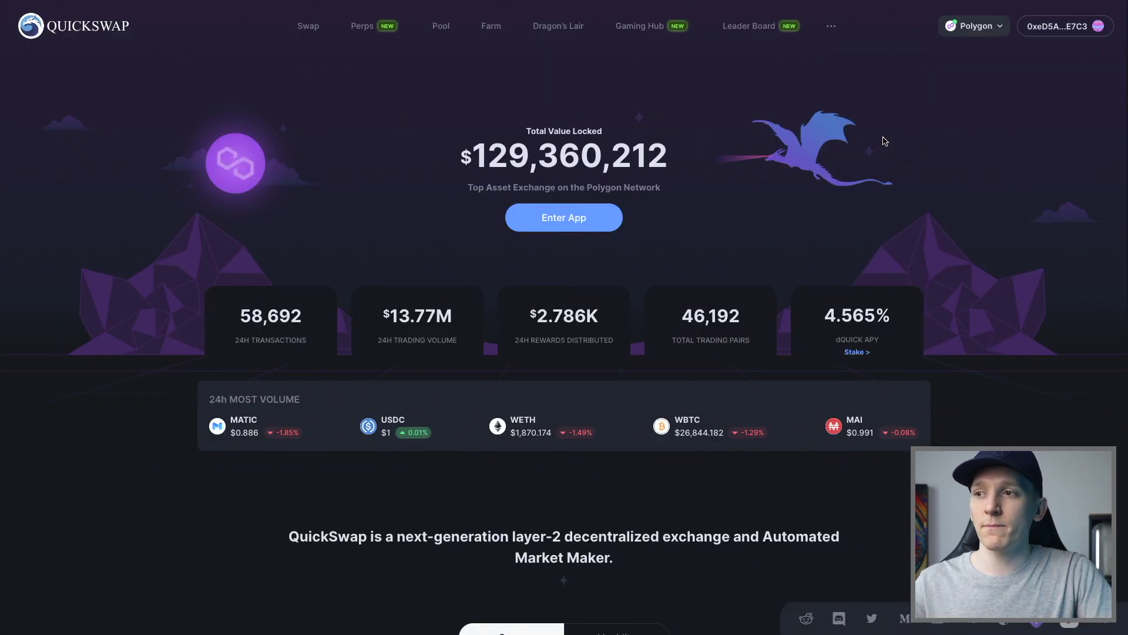
# Copy the MetaMask wallet address into Binance's MATIC withdrawal form and choose the MATIC (Polygon) network.
pyautogui.hotkey('alt', 'shift', 'm')
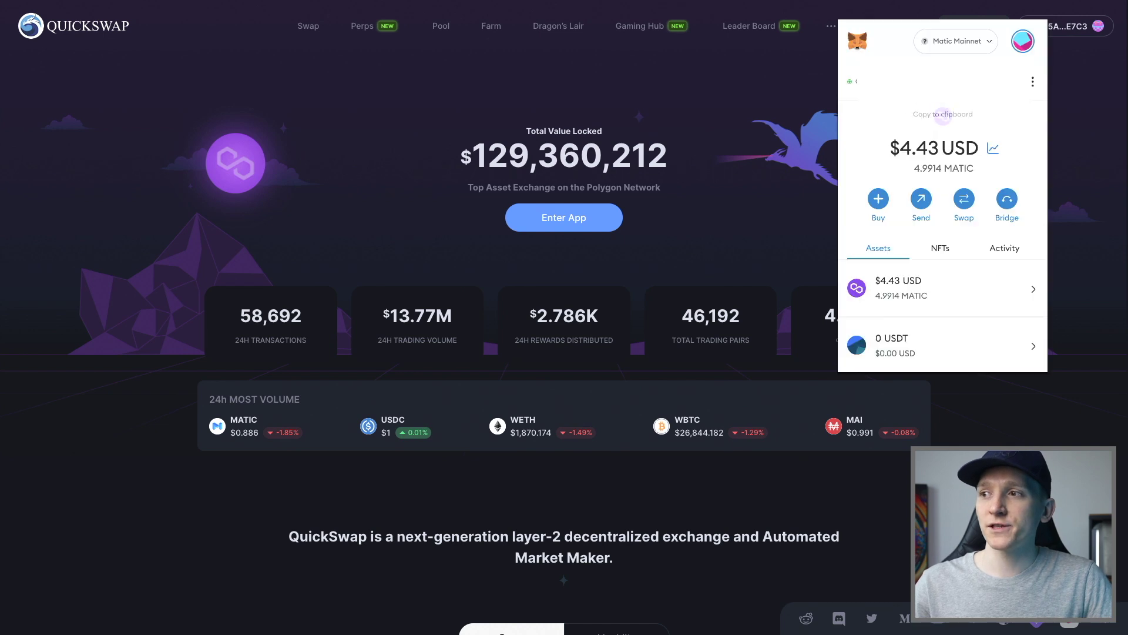
pyautogui.click(943, 81)
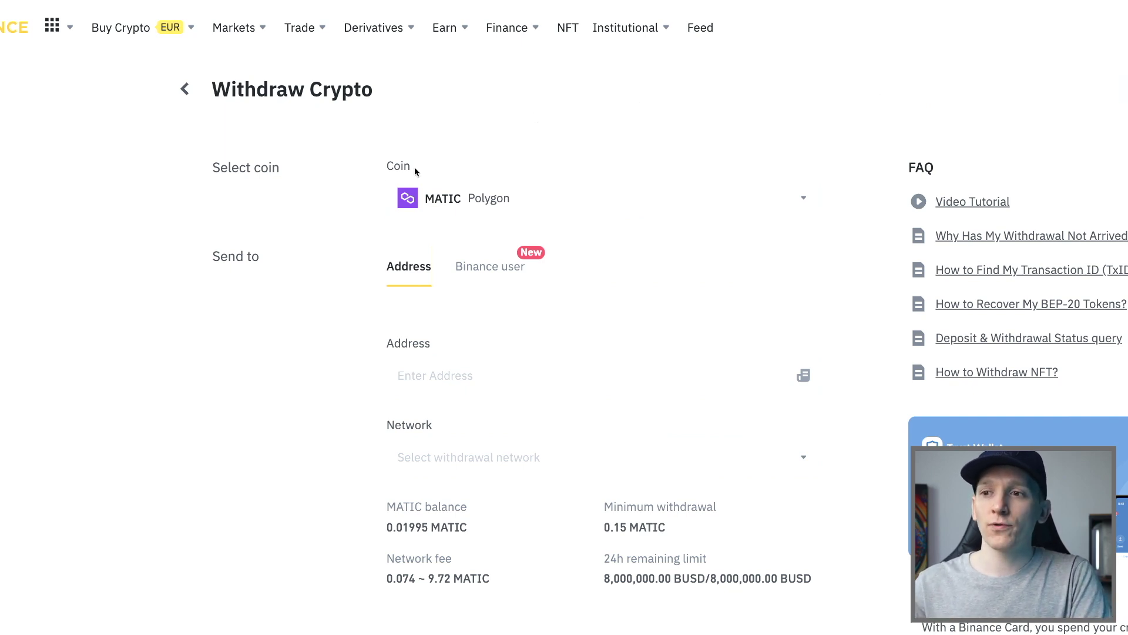
pyautogui.hotkey('ctrl', 'v')
pyautogui.click(522, 454)
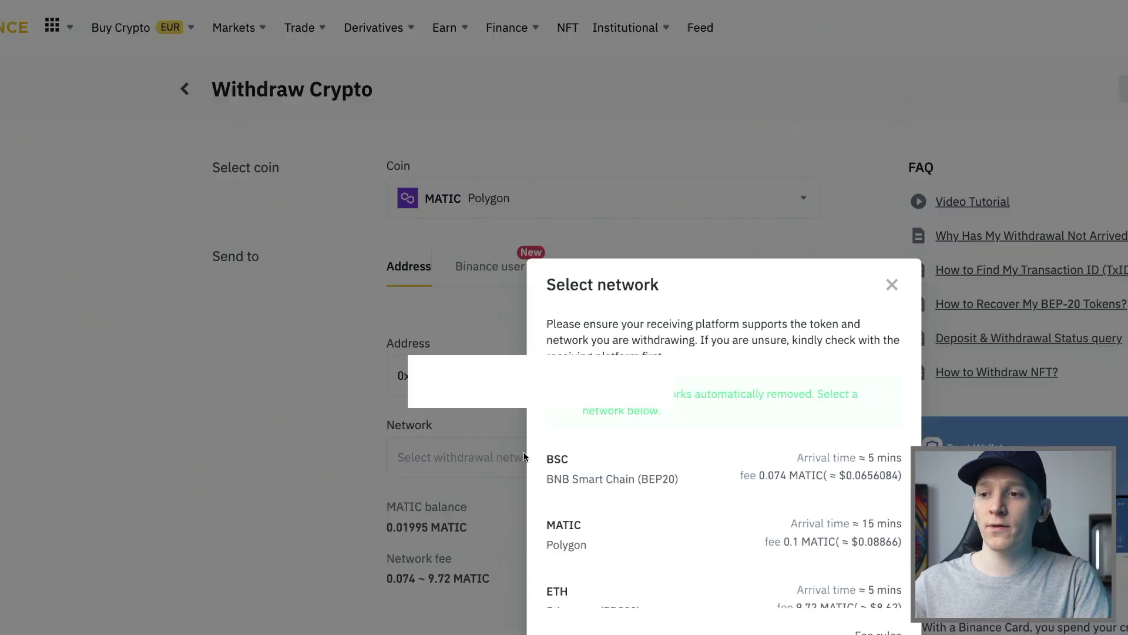
pyautogui.scroll(-1, 638, 493)
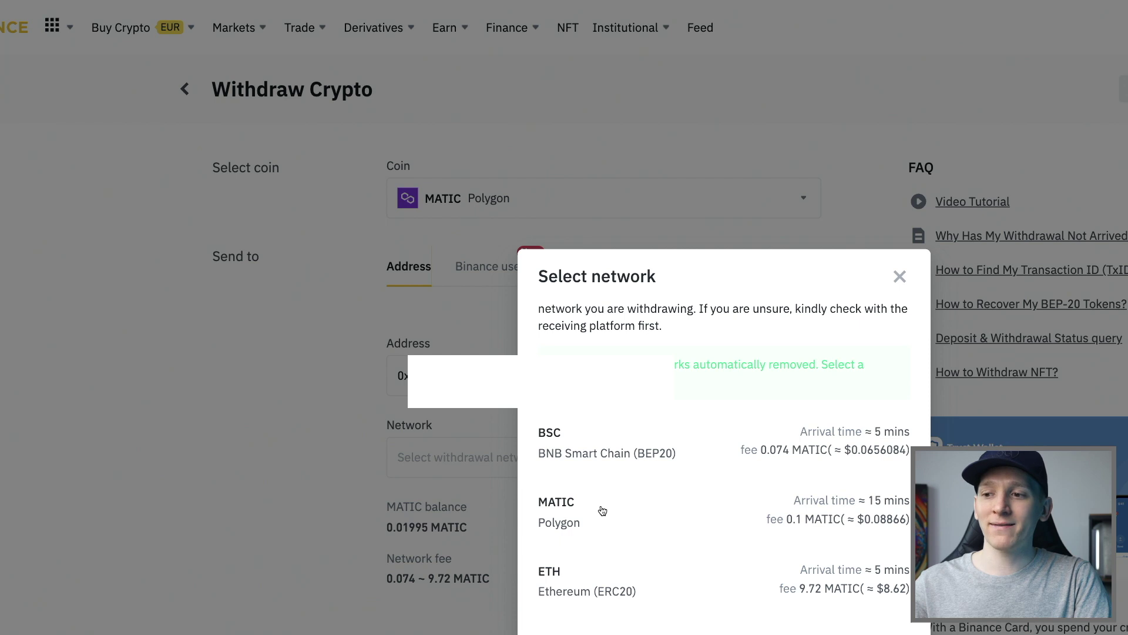
pyautogui.click(570, 501)
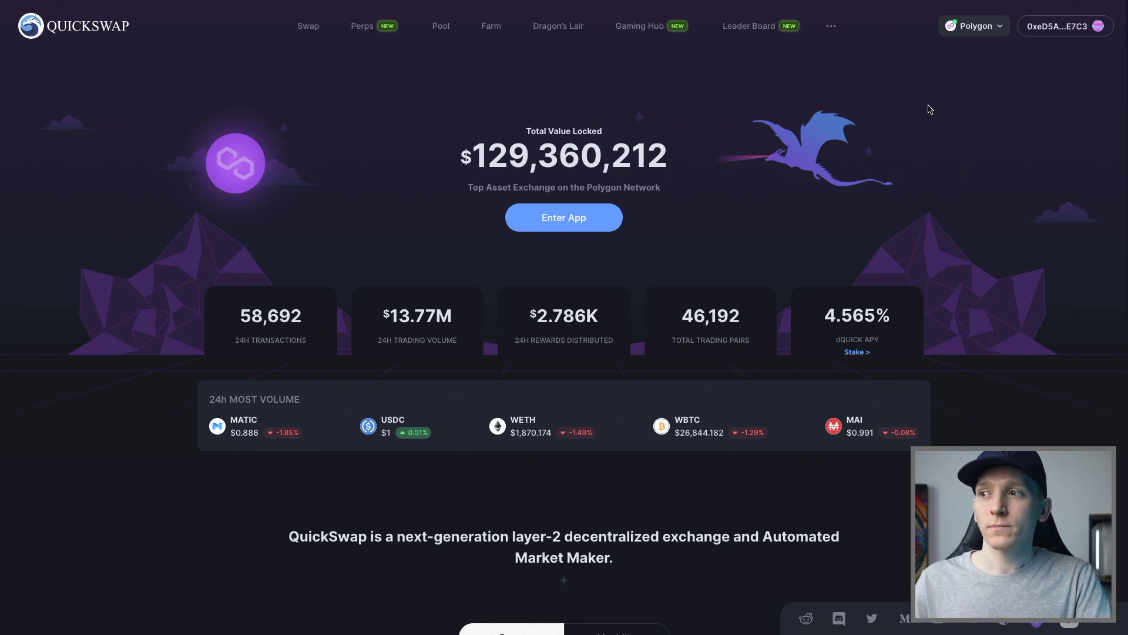
# Review the asset balances on Matic Mainnet in the MetaMask wallet and close it.
pyautogui.hotkey('alt', 'shift', 'm')
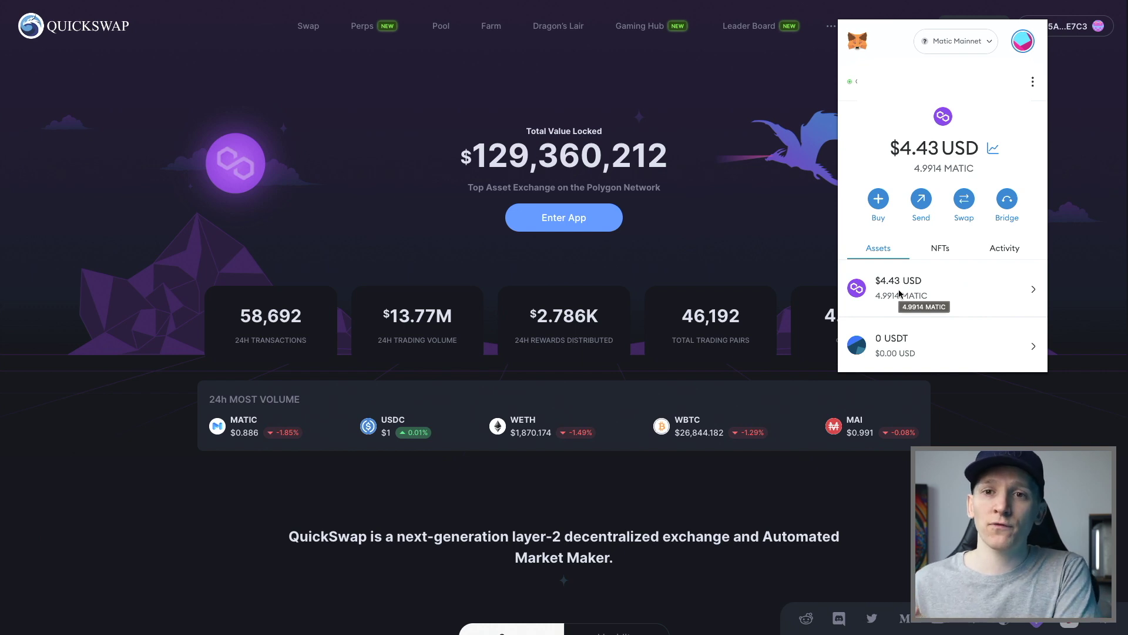
pyautogui.scroll(-1, 910, 308)
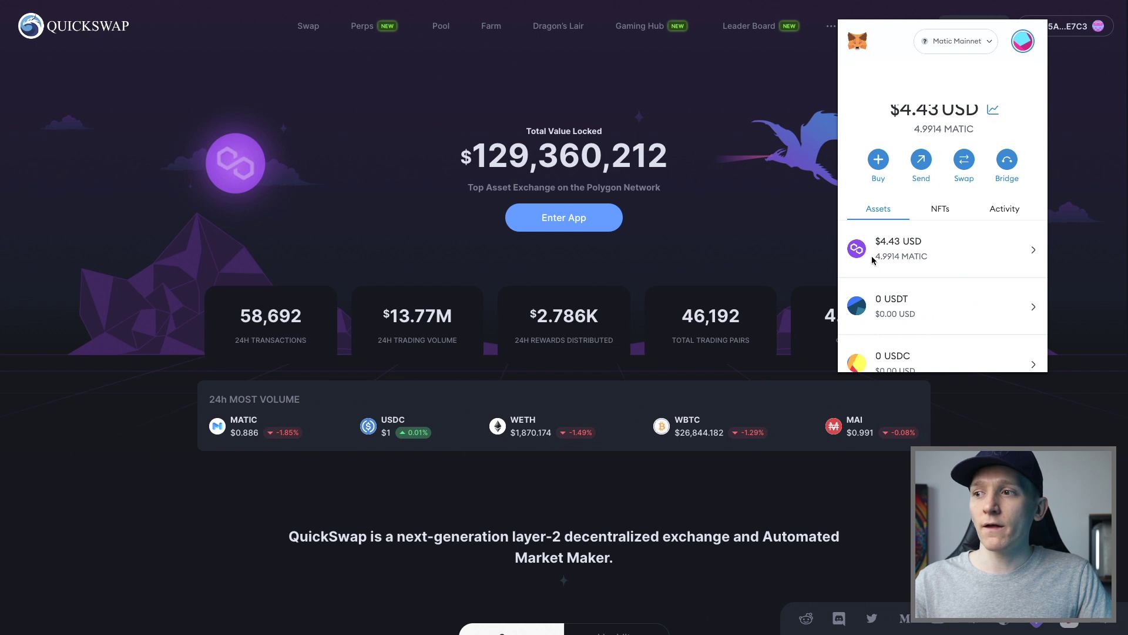
pyautogui.scroll(1, 872, 260)
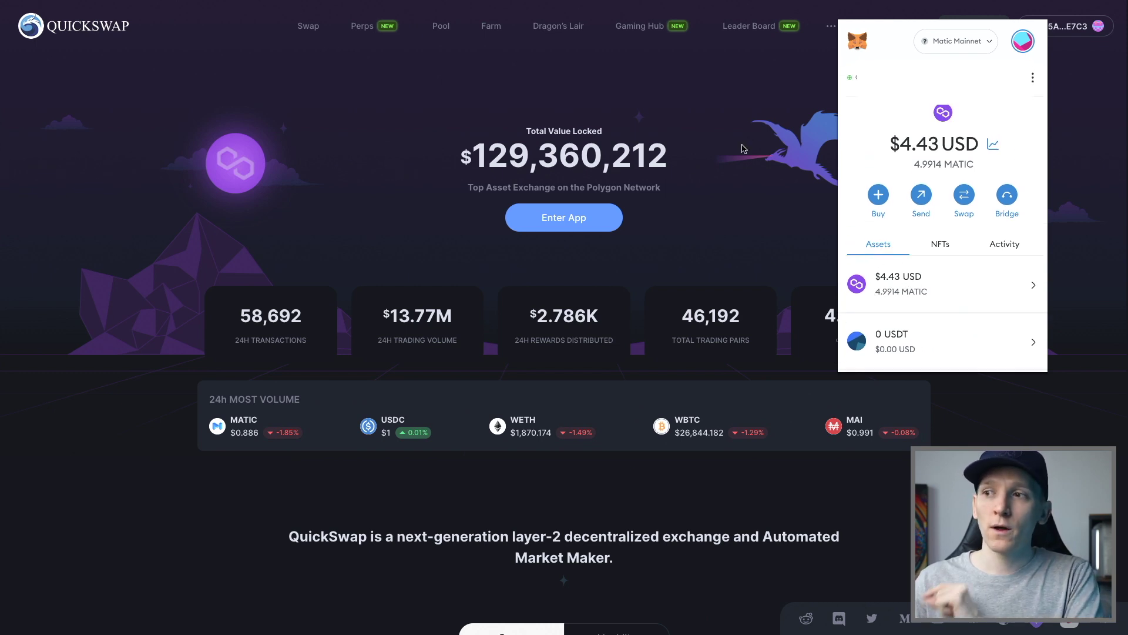
pyautogui.click(762, 142)
# Switch QuickSwap to the Polygon zkEVM network and approve the change in MetaMask.
pyautogui.click(988, 28)
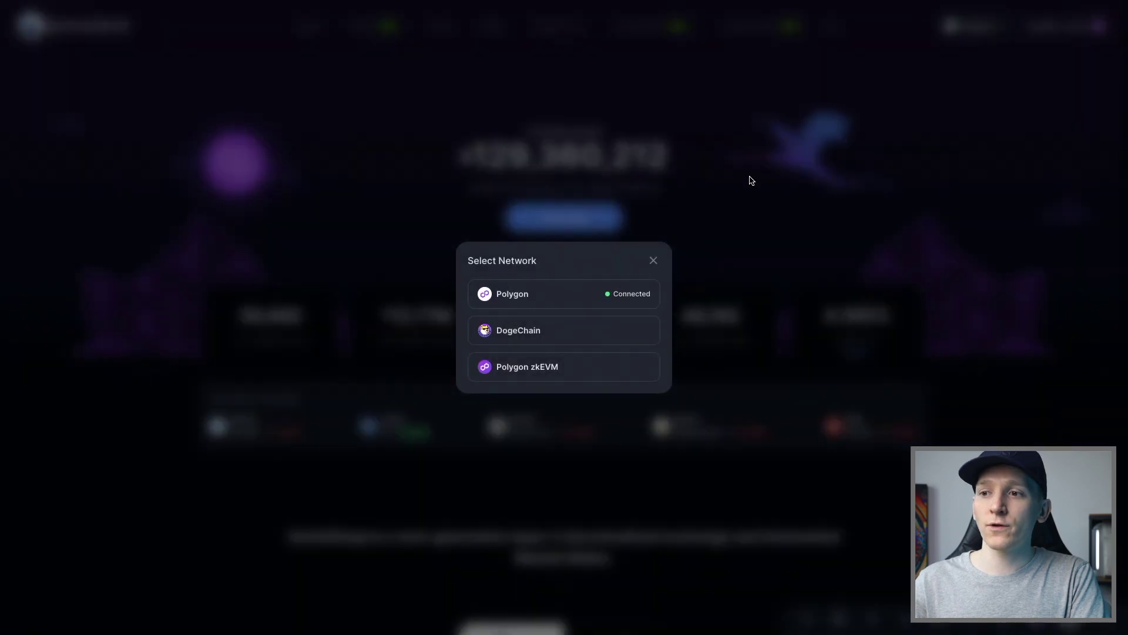
pyautogui.click(534, 367)
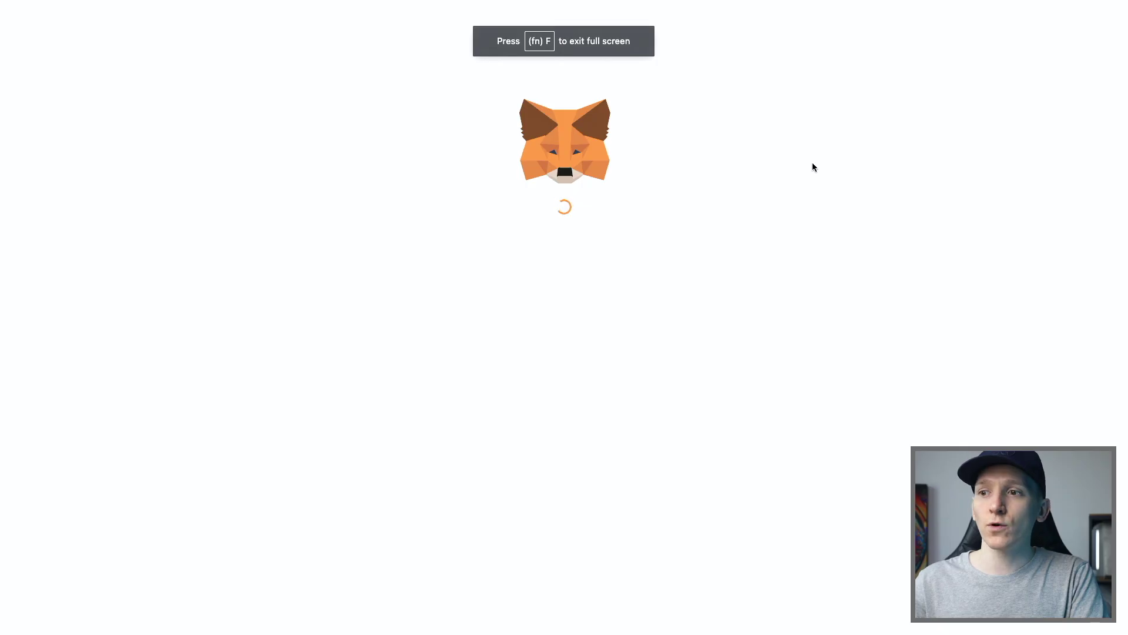
pyautogui.click(715, 624)
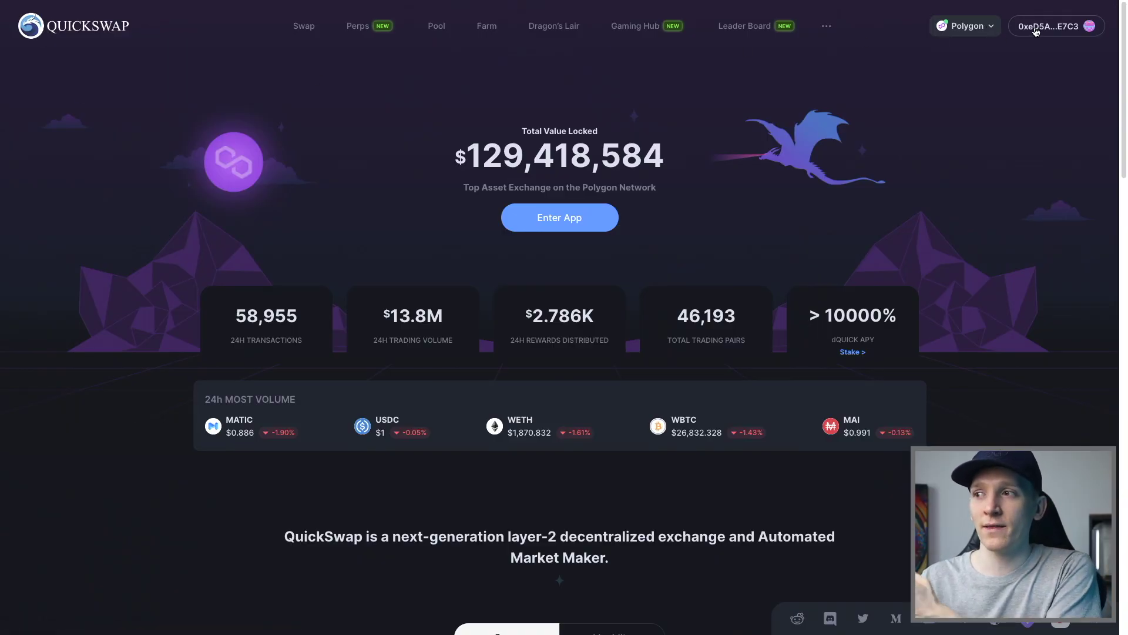
# Open QuickSwap's Swap page and look through the trade types, keeping Best Trade.
pyautogui.click(978, 25)
pyautogui.click(973, 148)
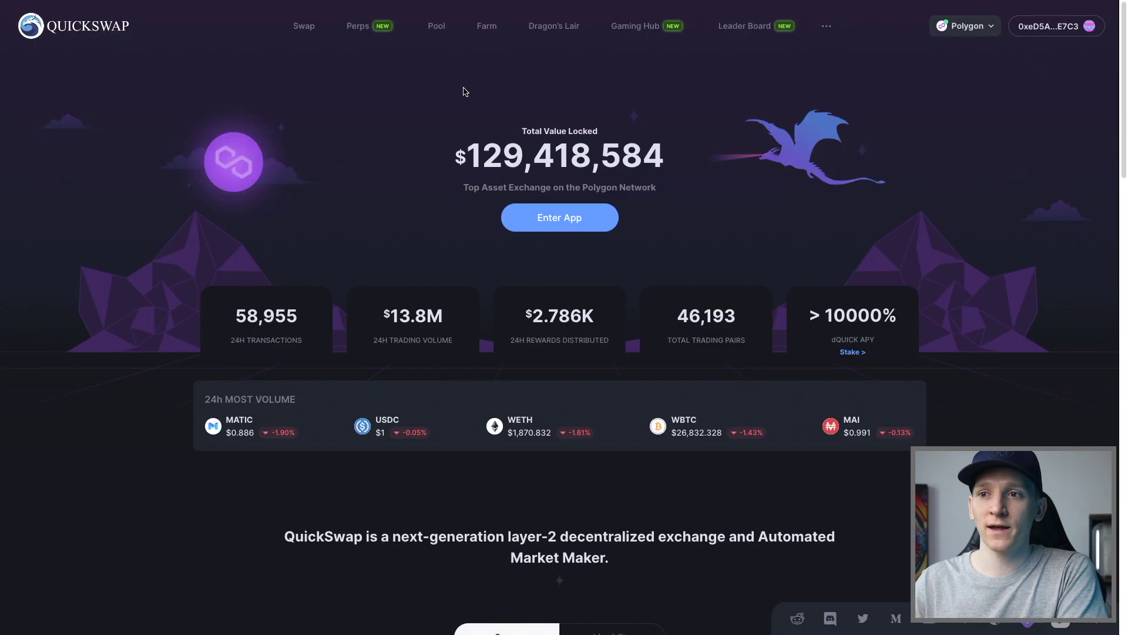
pyautogui.click(308, 29)
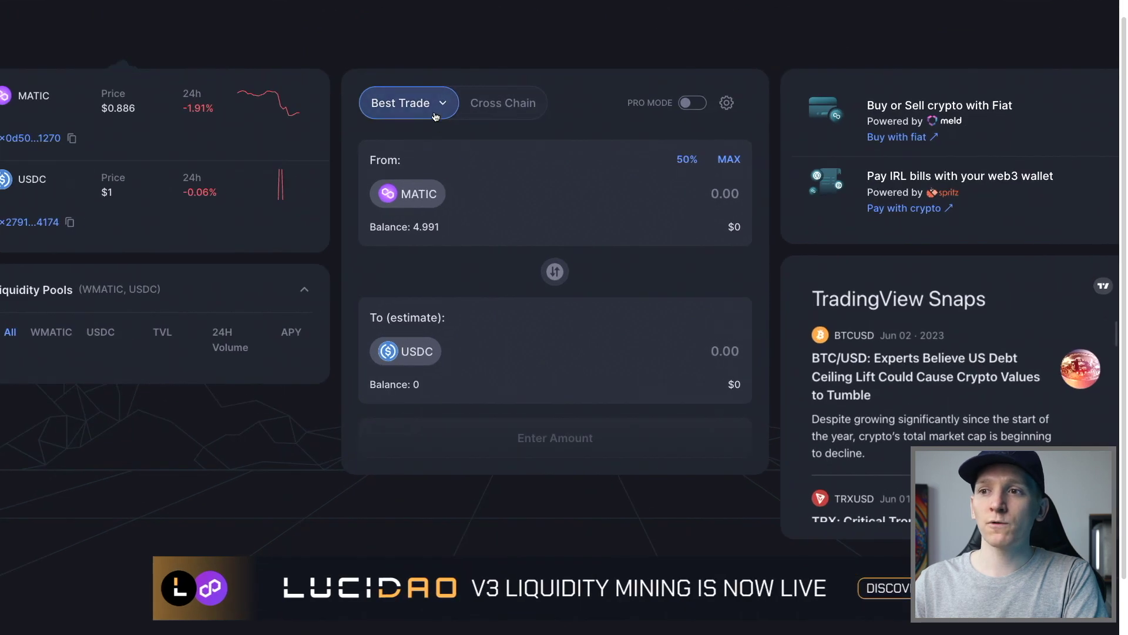
pyautogui.click(438, 127)
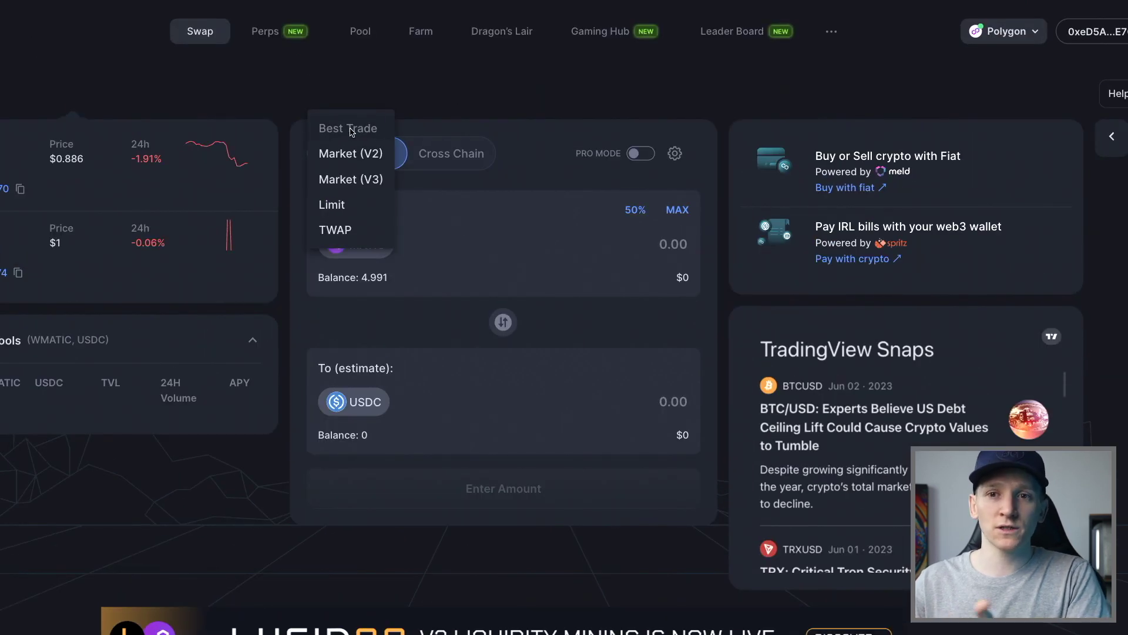
pyautogui.click(456, 99)
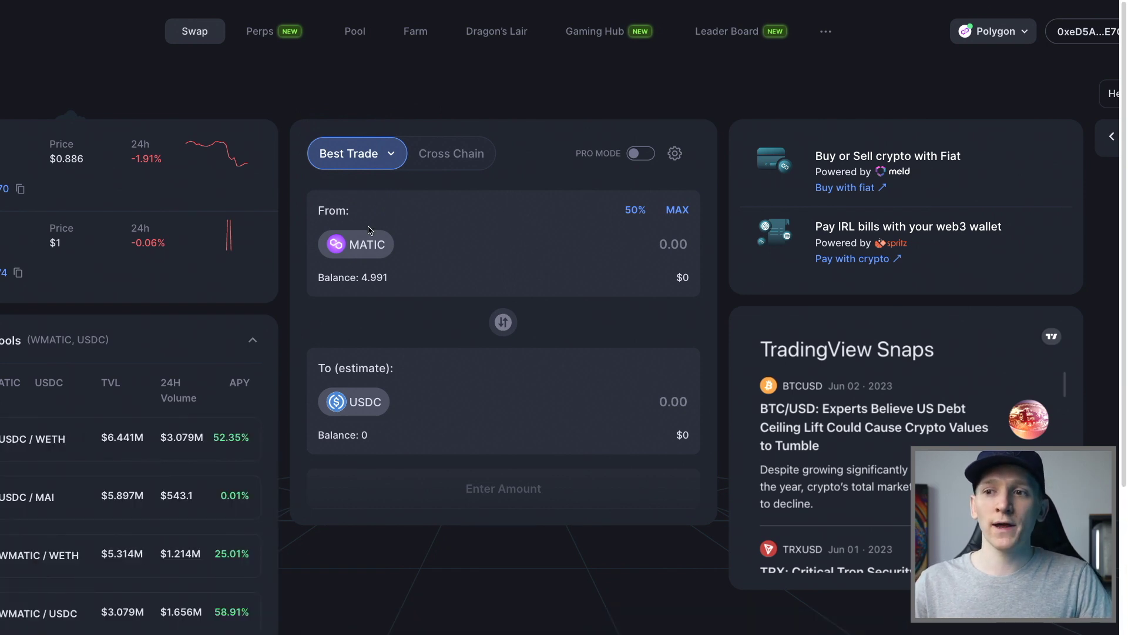
# Look through the token lists for both sides of the swap, keeping MATIC as the source and USDC as the target.
pyautogui.click(365, 251)
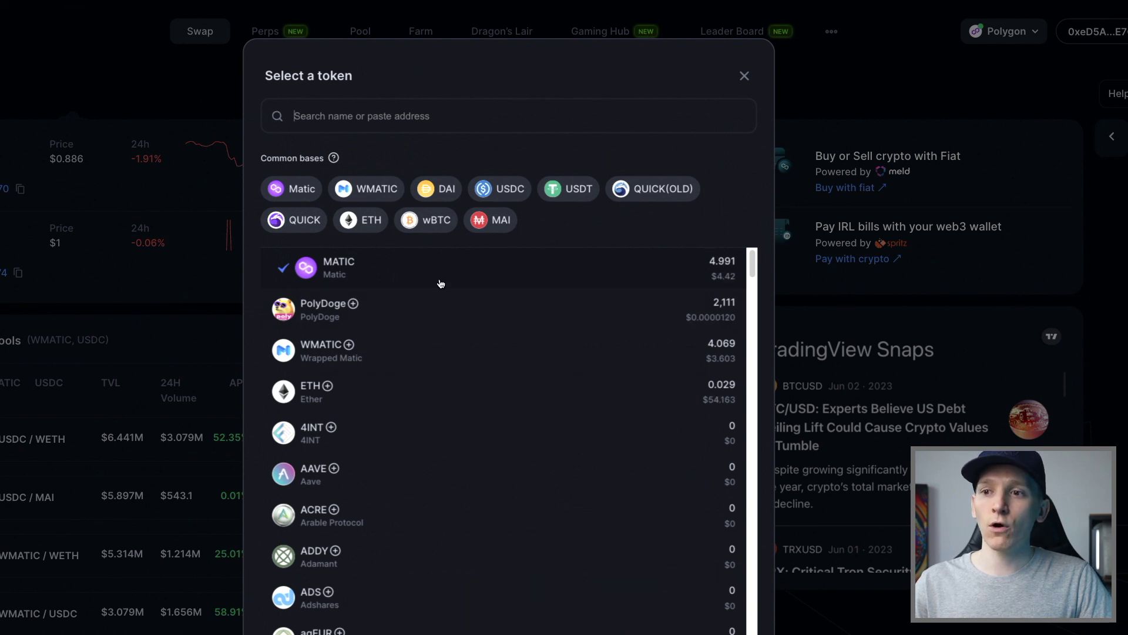
pyautogui.click(742, 77)
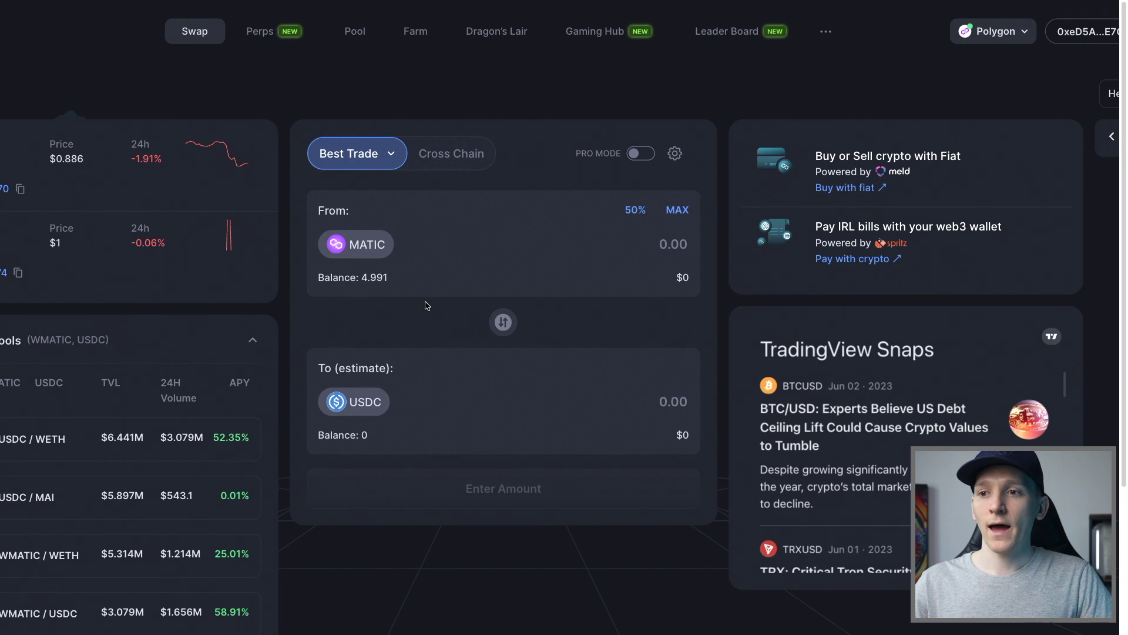
pyautogui.moveTo(323, 368); pyautogui.dragTo(383, 371)
pyautogui.click(382, 373)
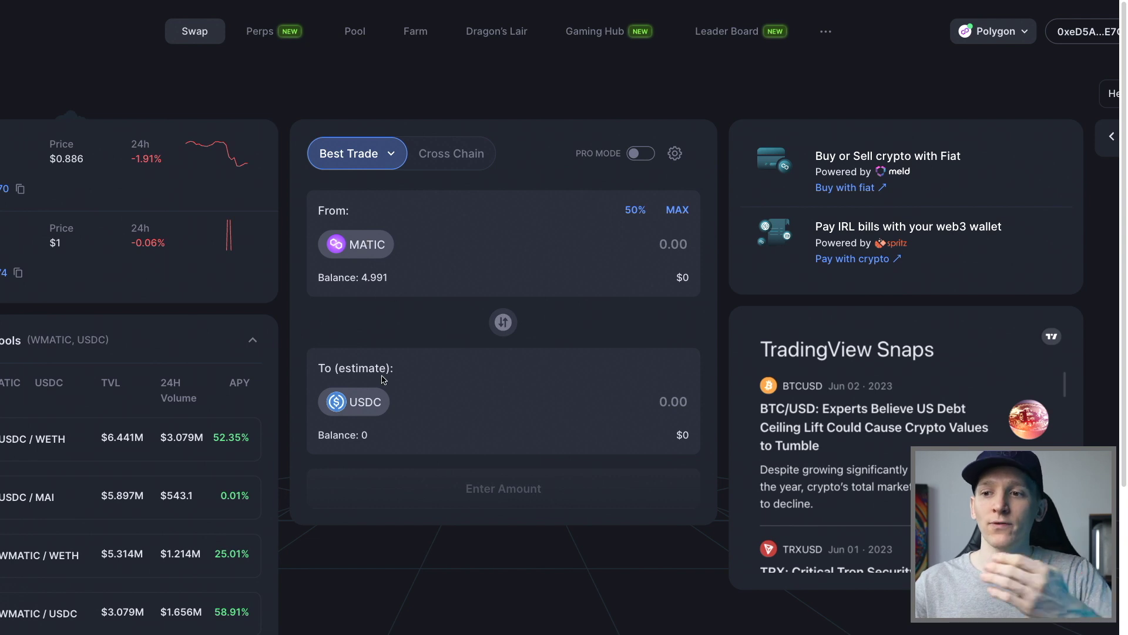
pyautogui.click(370, 406)
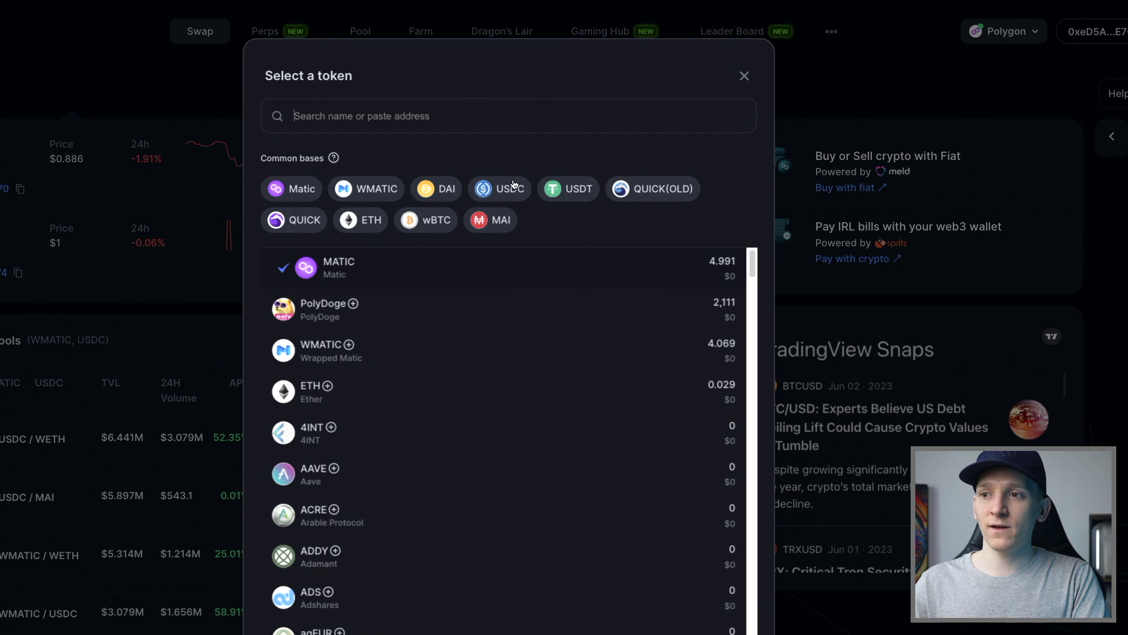
pyautogui.click(744, 77)
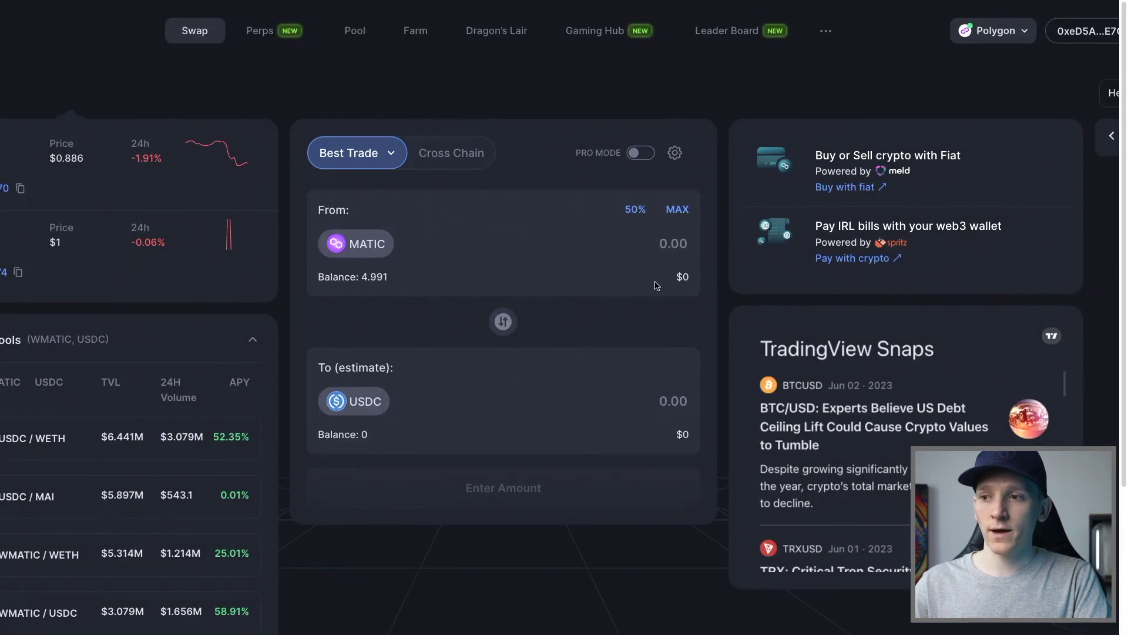
# Set the amount to swap to 50% of the MATIC balance.
pyautogui.scroll(-1, 658, 276)
pyautogui.click(635, 202)
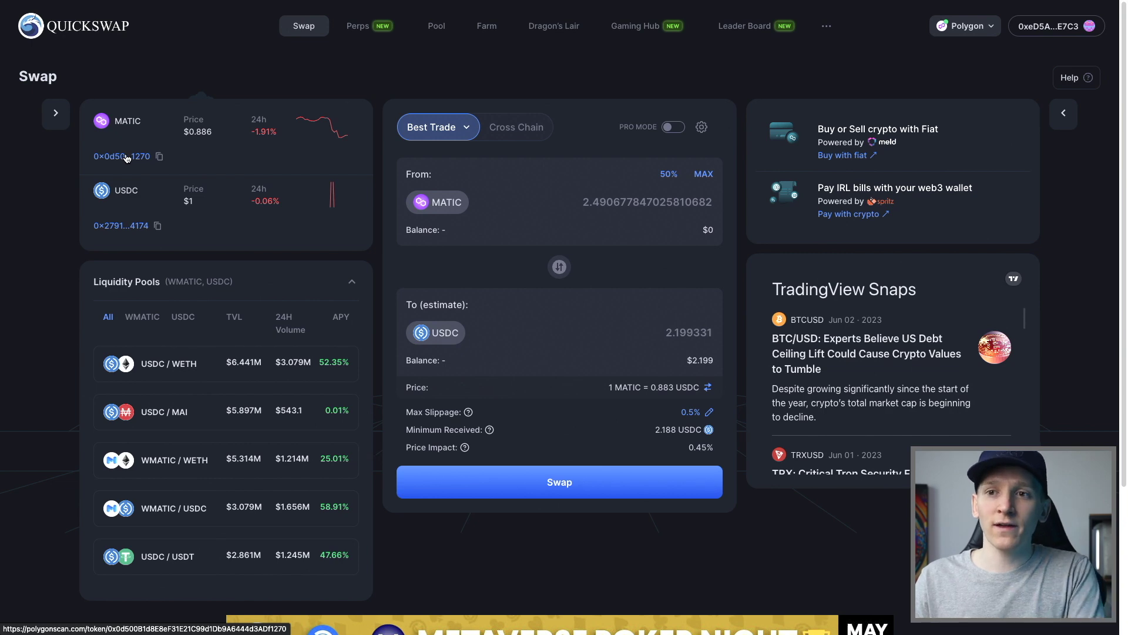
# Open the MATIC token's contract page on Polygonscan, check its number of holders, and return to QuickSwap.
pyautogui.click(126, 157)
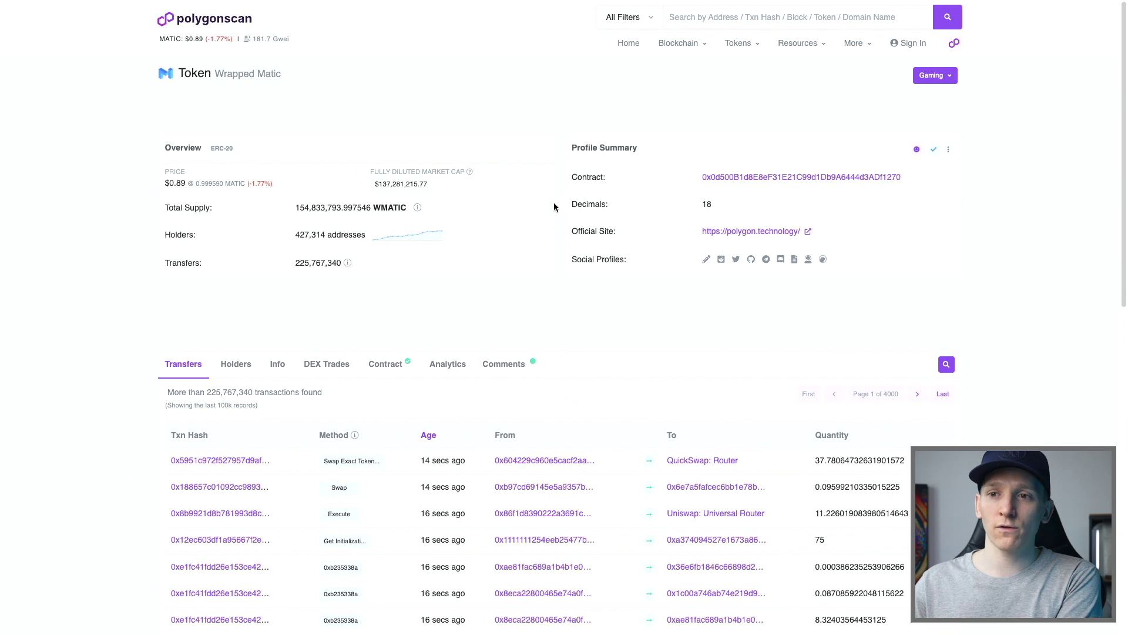
pyautogui.moveTo(393, 207); pyautogui.dragTo(349, 234)
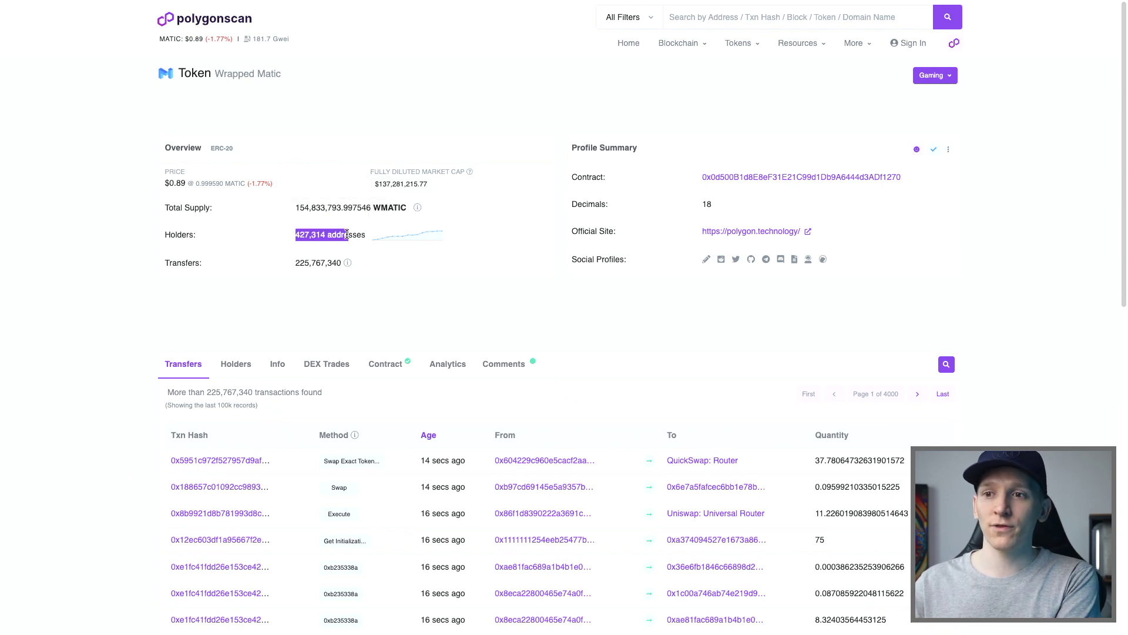
pyautogui.click(333, 232)
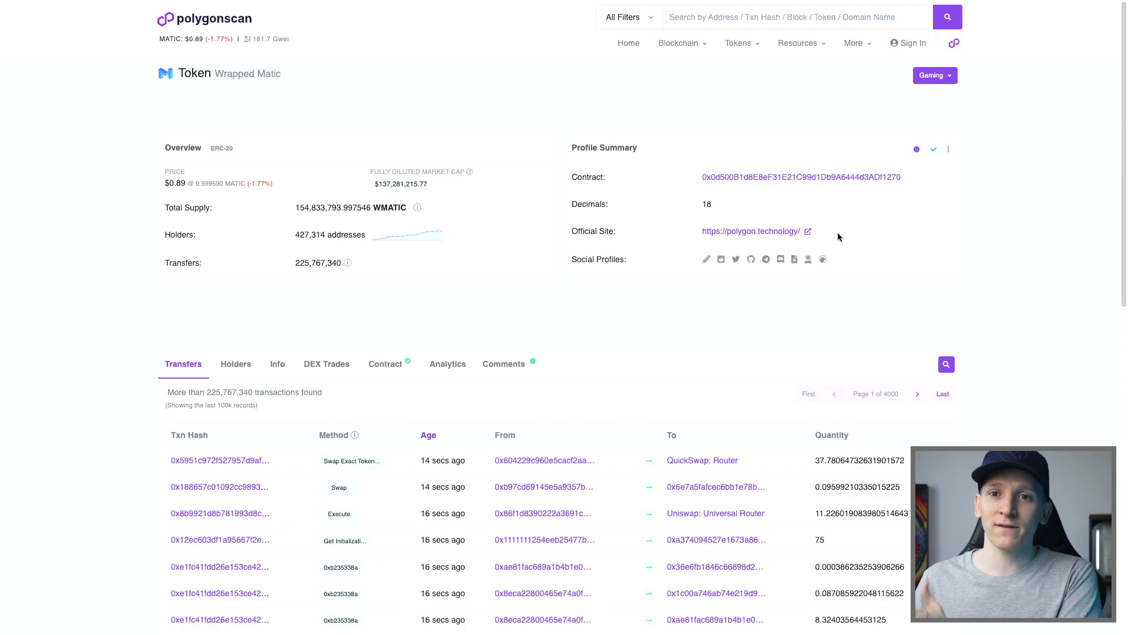
pyautogui.hotkey('ctrl', 'Tab')
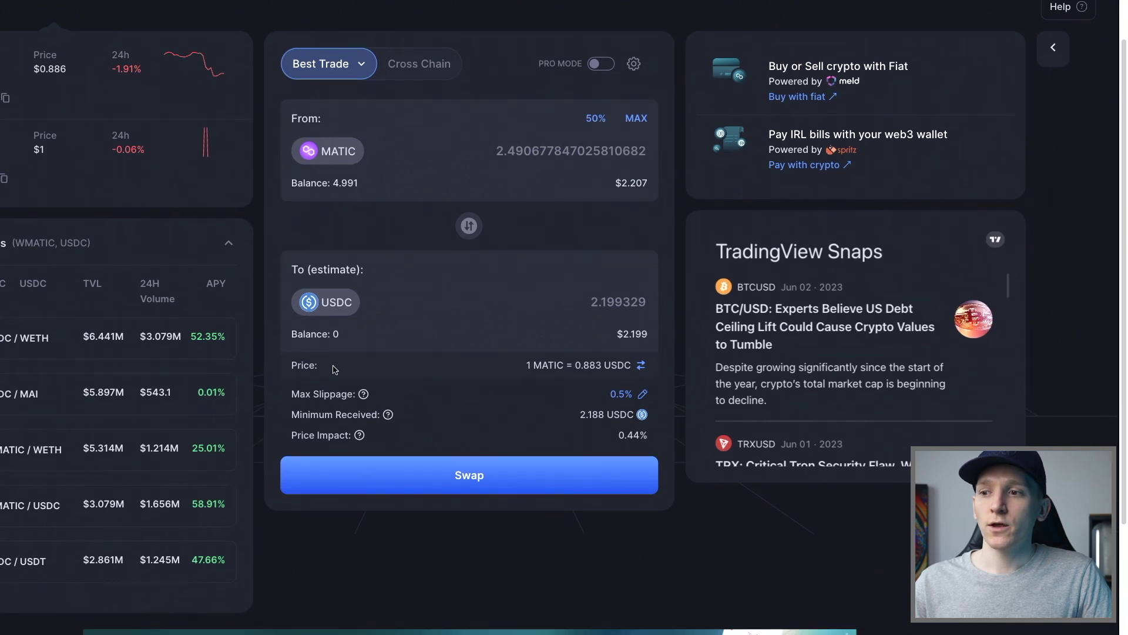
# Review the MATIC to USDC exchange rate and look at the slippage settings without changing them.
pyautogui.moveTo(526, 368); pyautogui.dragTo(598, 366)
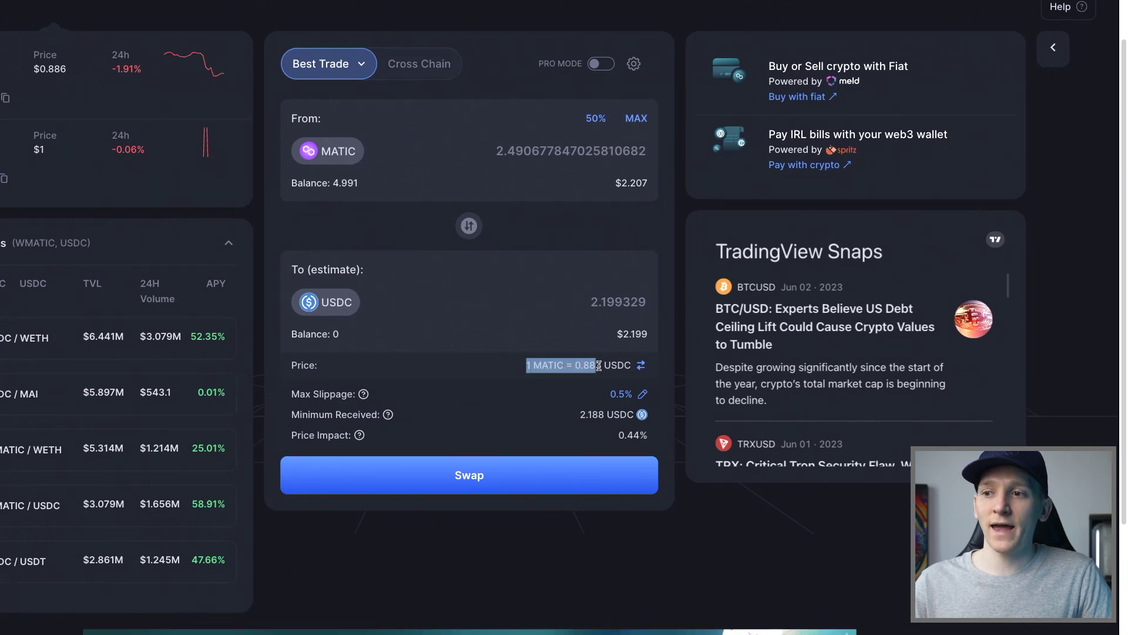
pyautogui.click(603, 365)
pyautogui.moveTo(614, 365); pyautogui.dragTo(555, 365)
pyautogui.click(551, 365)
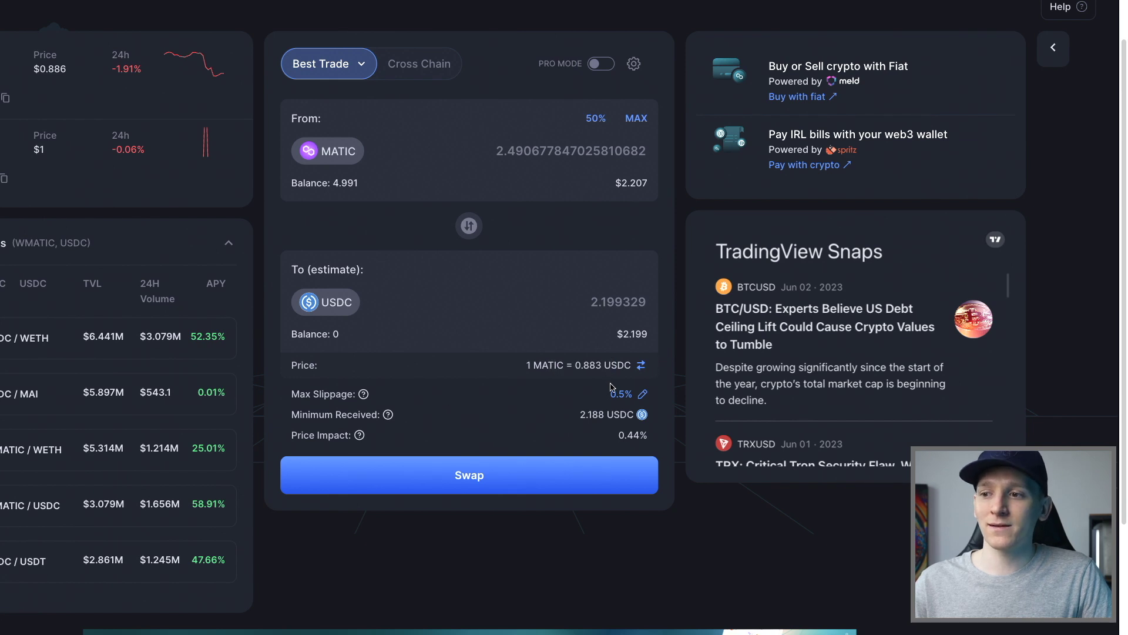
pyautogui.click(641, 395)
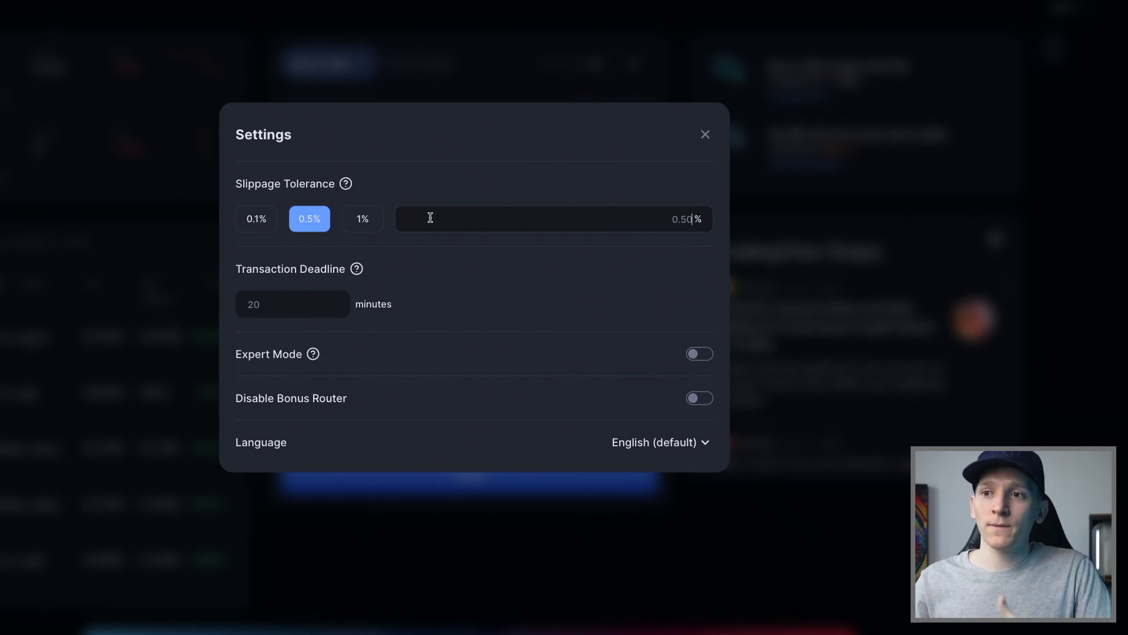
pyautogui.click(705, 135)
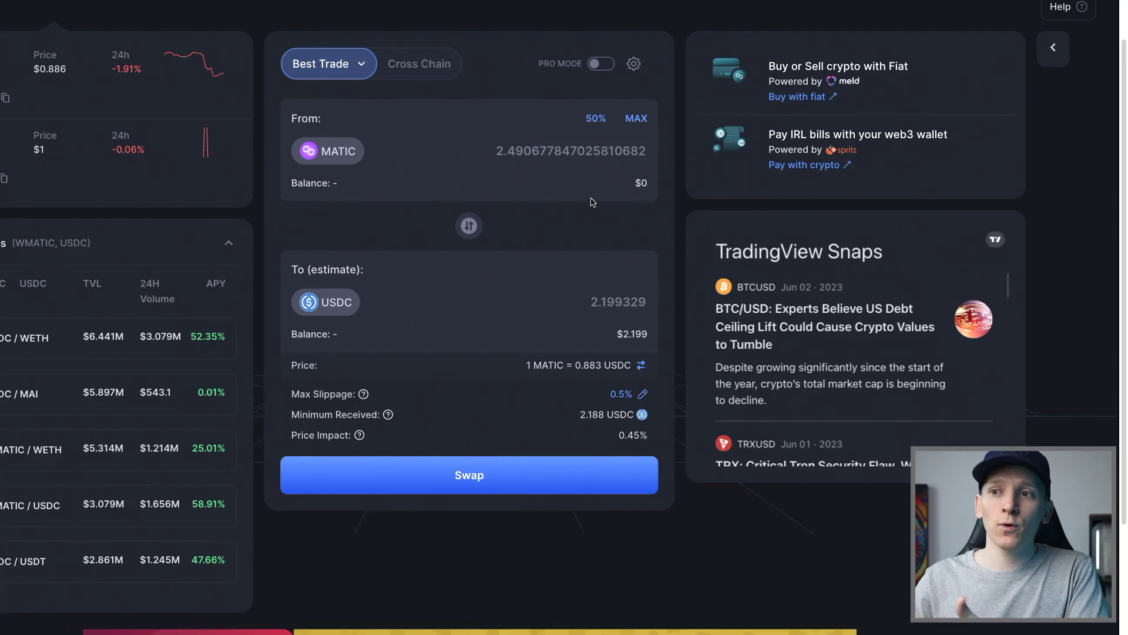
pyautogui.scroll(1, 652, 231)
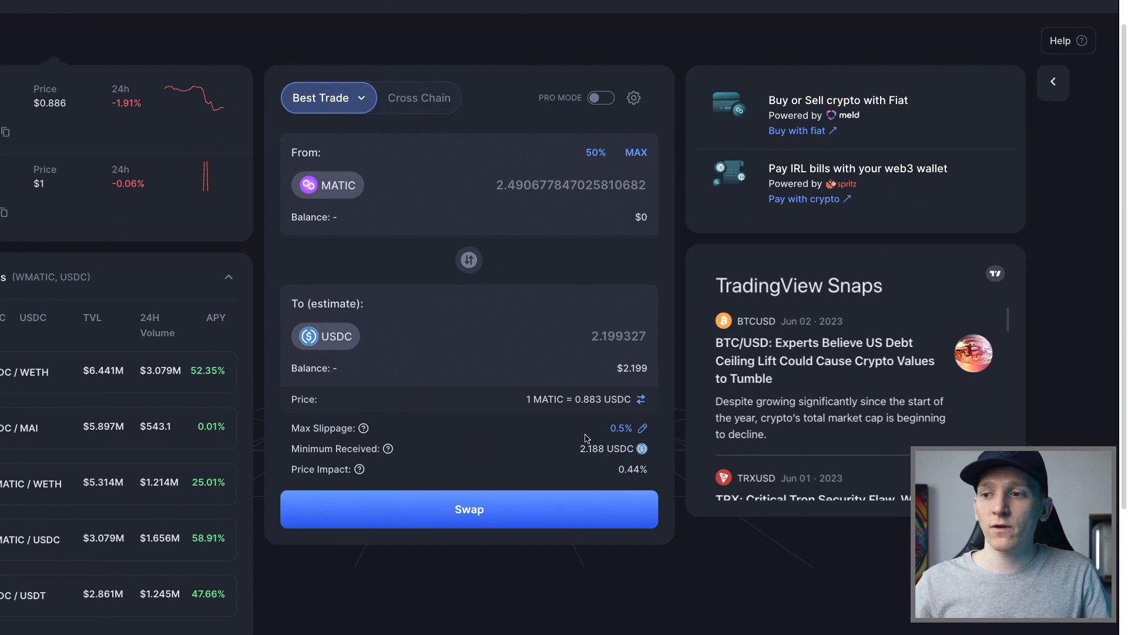
# Try a 0.1% slippage tolerance, restore it to 0.5%, and check the transaction deadline and Expert Mode before closing the settings.
pyautogui.click(643, 429)
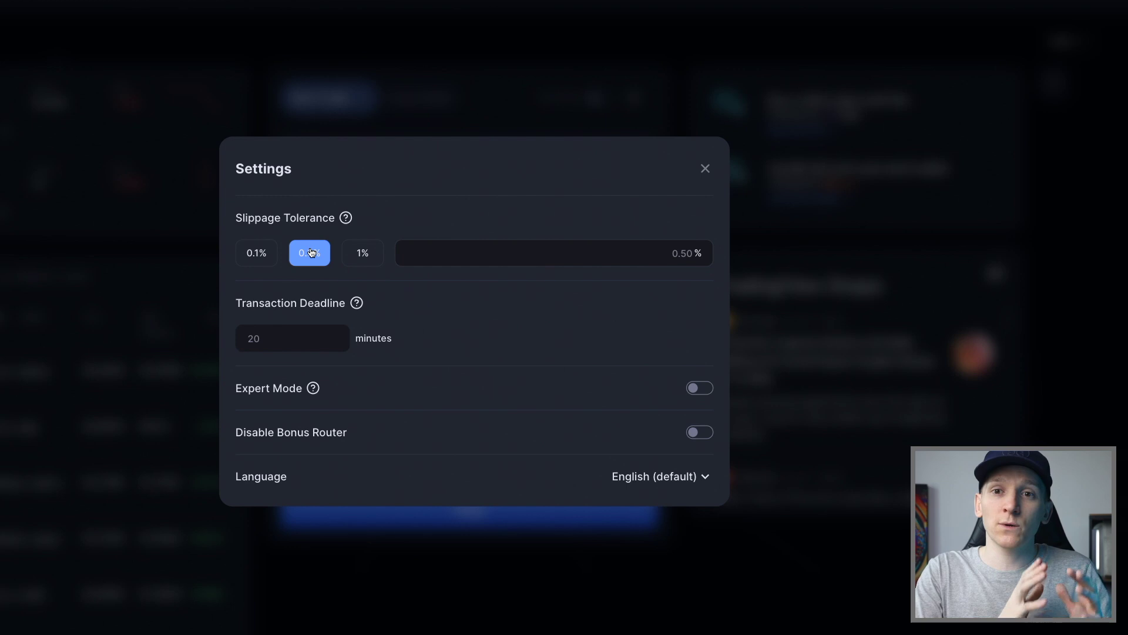
pyautogui.click(257, 253)
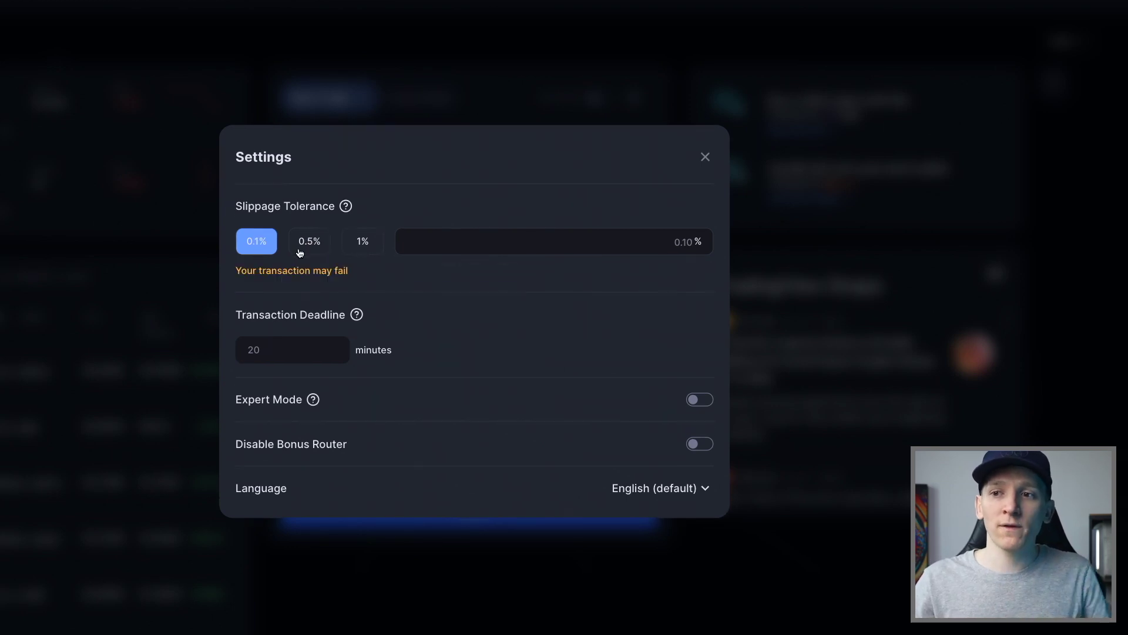
pyautogui.click(311, 242)
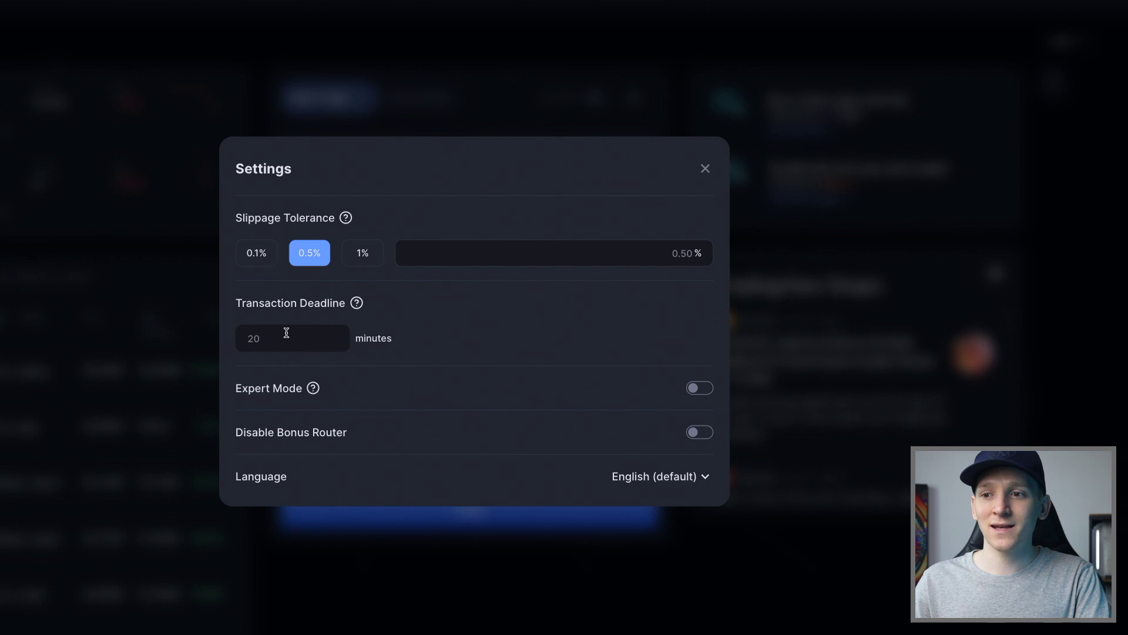
pyautogui.click(271, 341)
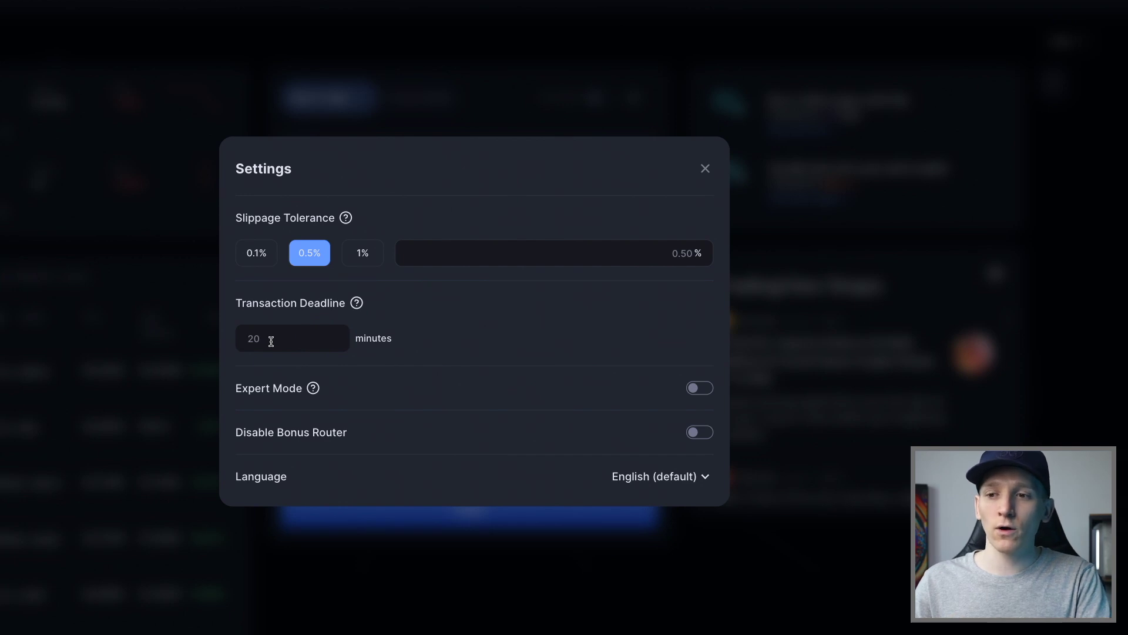
pyautogui.moveTo(313, 389)
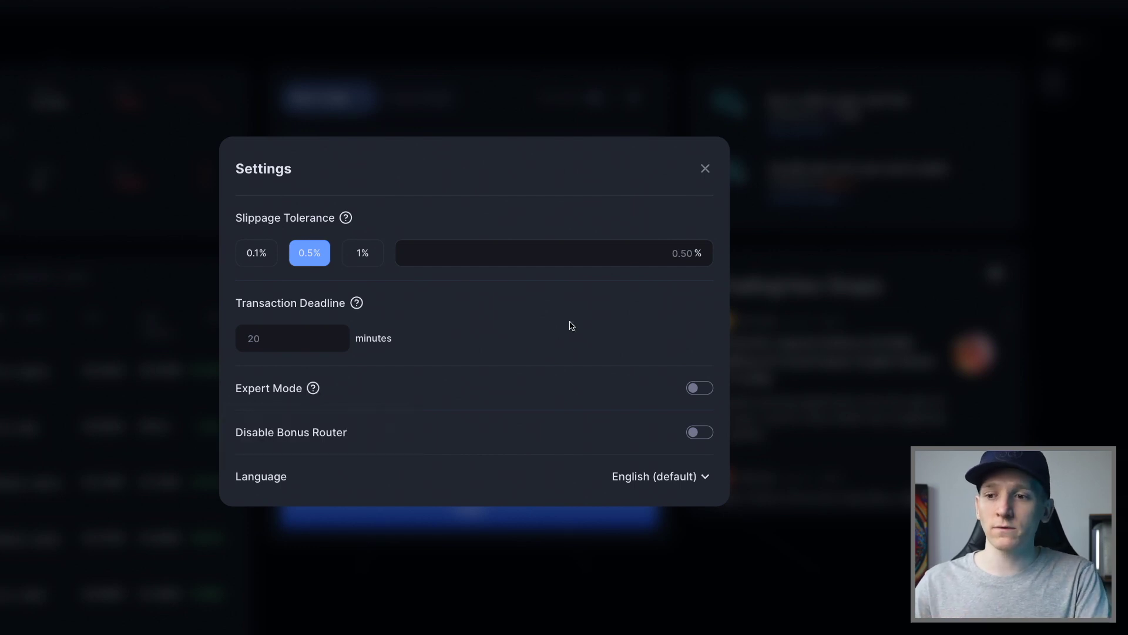
pyautogui.click(705, 169)
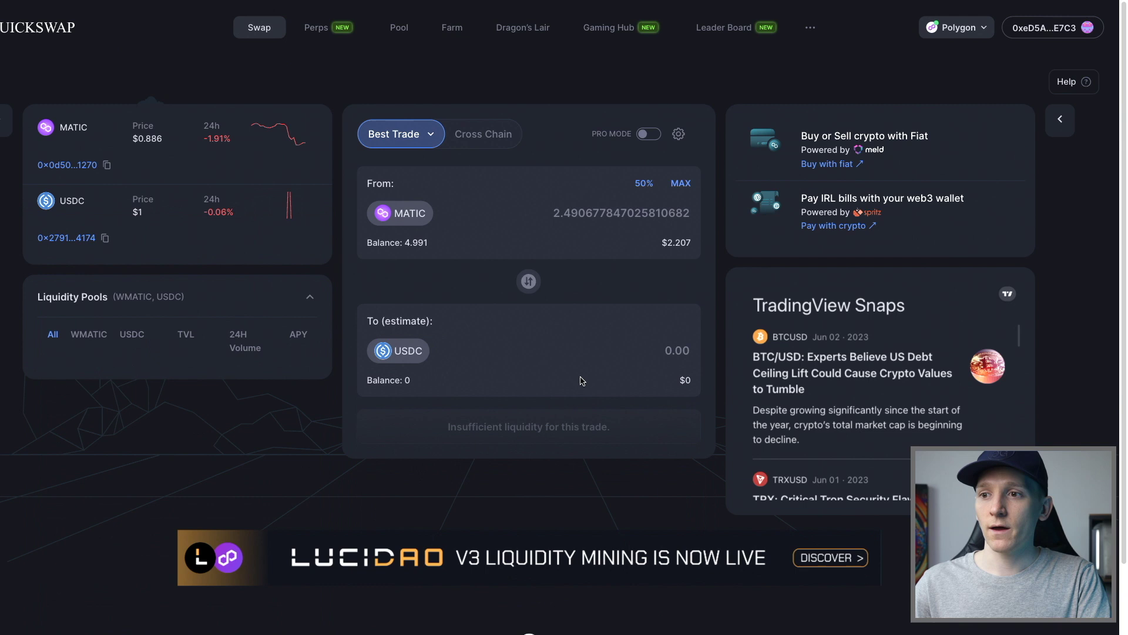
# Submit a swap of 50% of the MATIC balance for USDC, reject the transaction in MetaMask, and dismiss the resulting dialog.
pyautogui.click(643, 186)
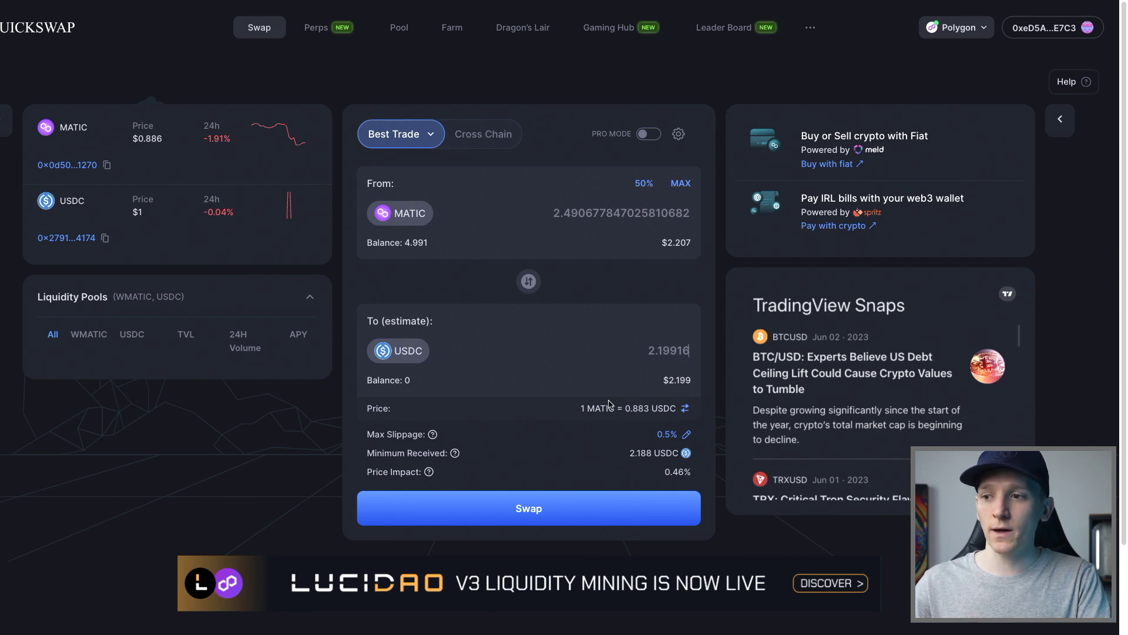
pyautogui.click(545, 506)
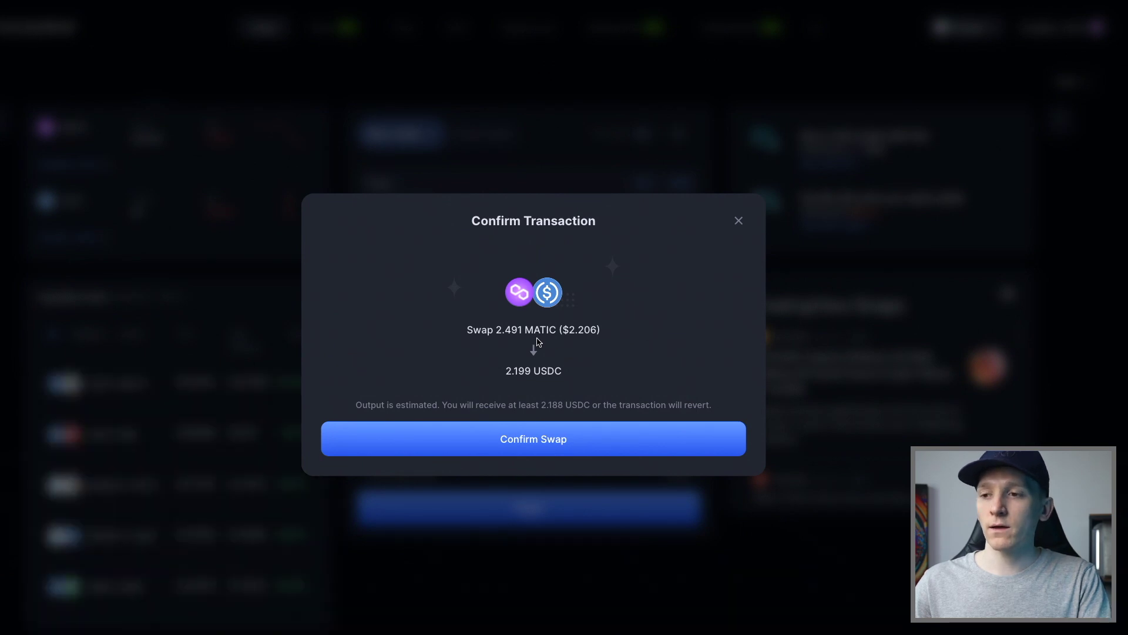
pyautogui.click(522, 445)
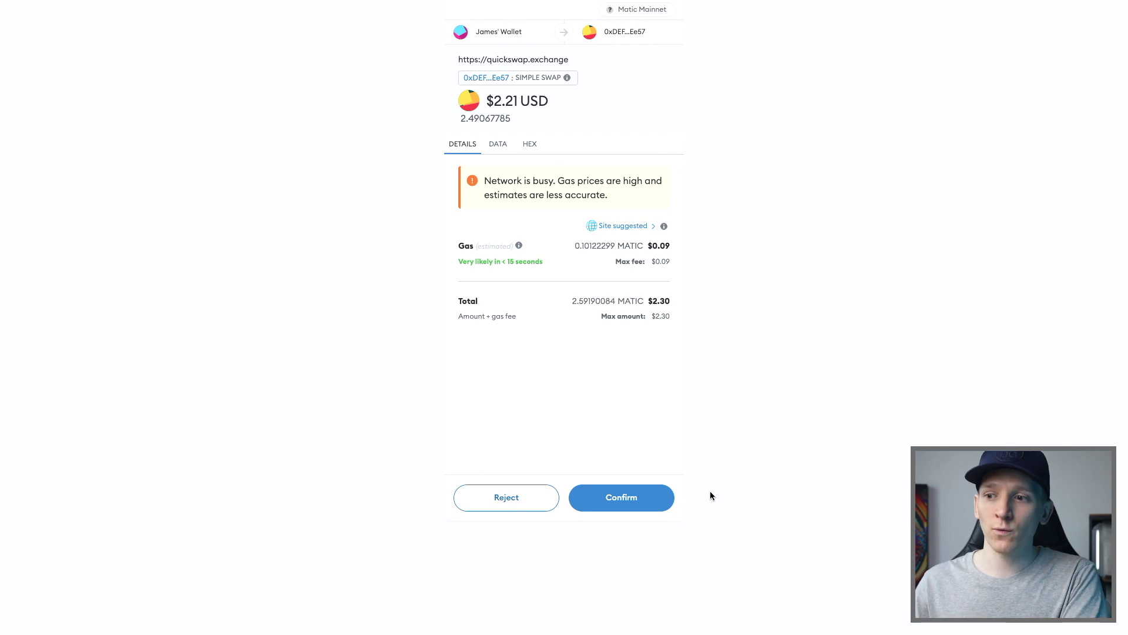
pyautogui.click(504, 498)
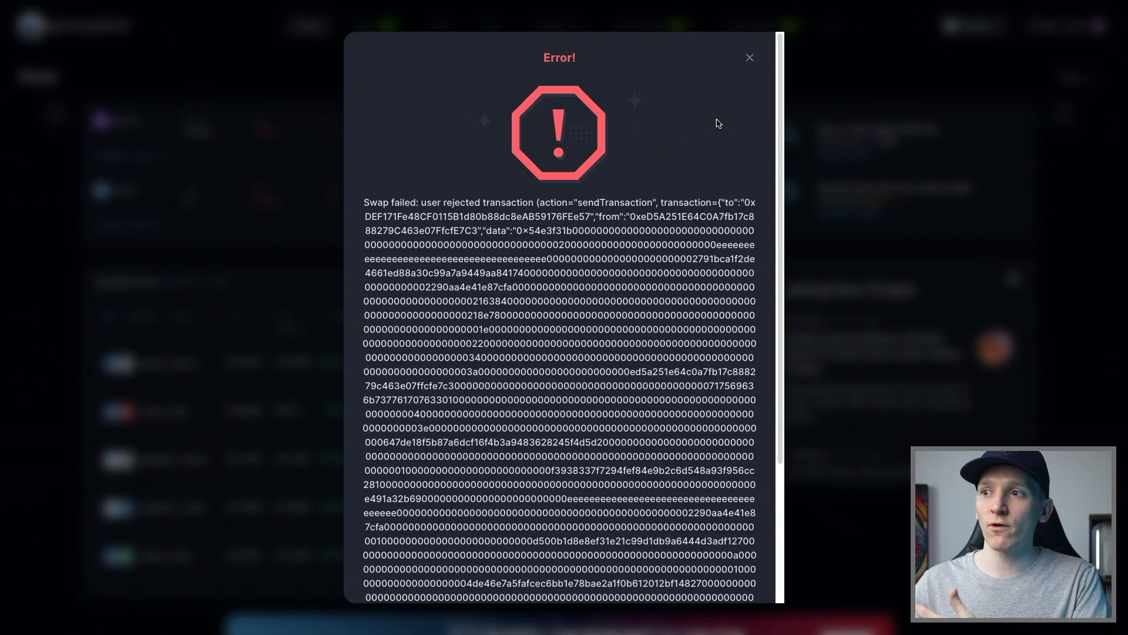
pyautogui.click(750, 57)
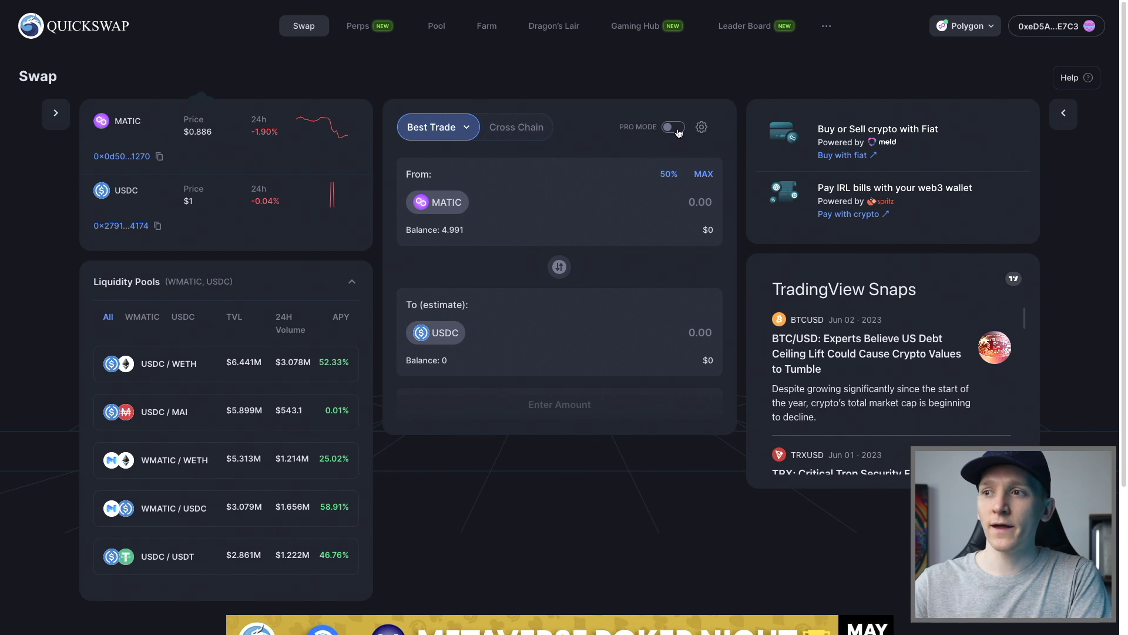
# Turn on Pro Mode, show the 6h MATIC/USDC trading statistics, and look at the chart's available time intervals.
pyautogui.click(676, 130)
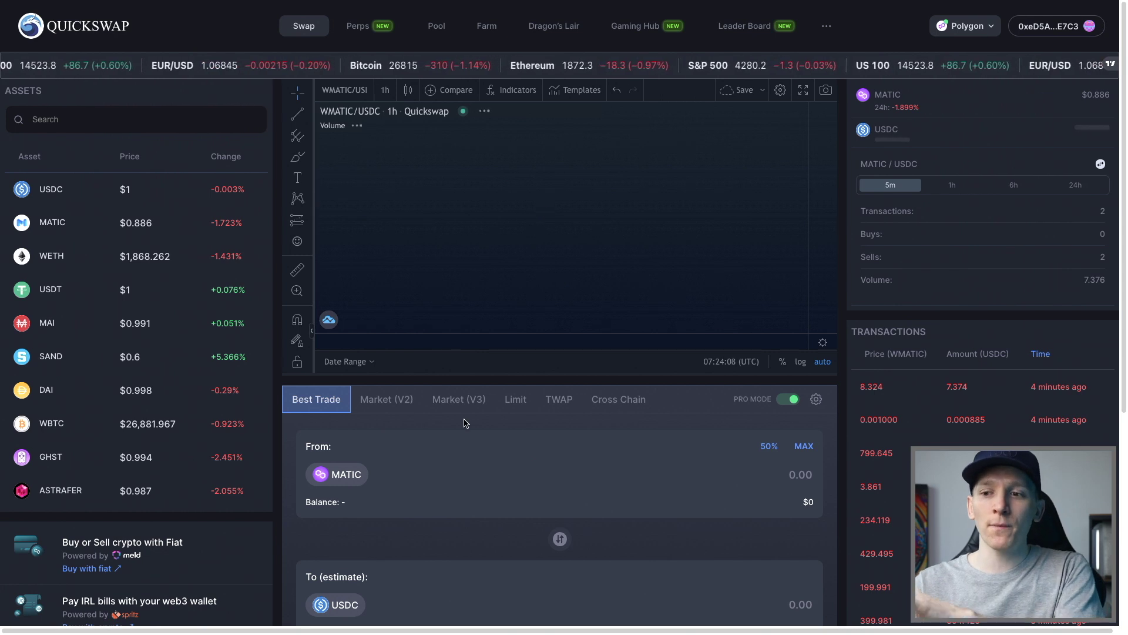
pyautogui.scroll(-1, 467, 423)
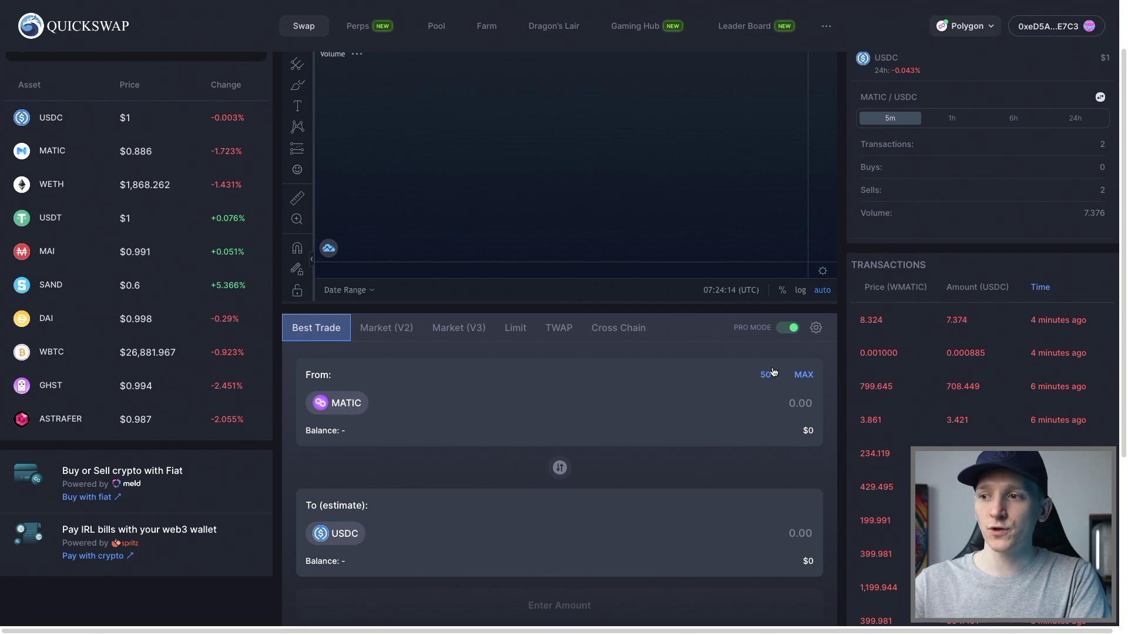
pyautogui.scroll(1, 769, 376)
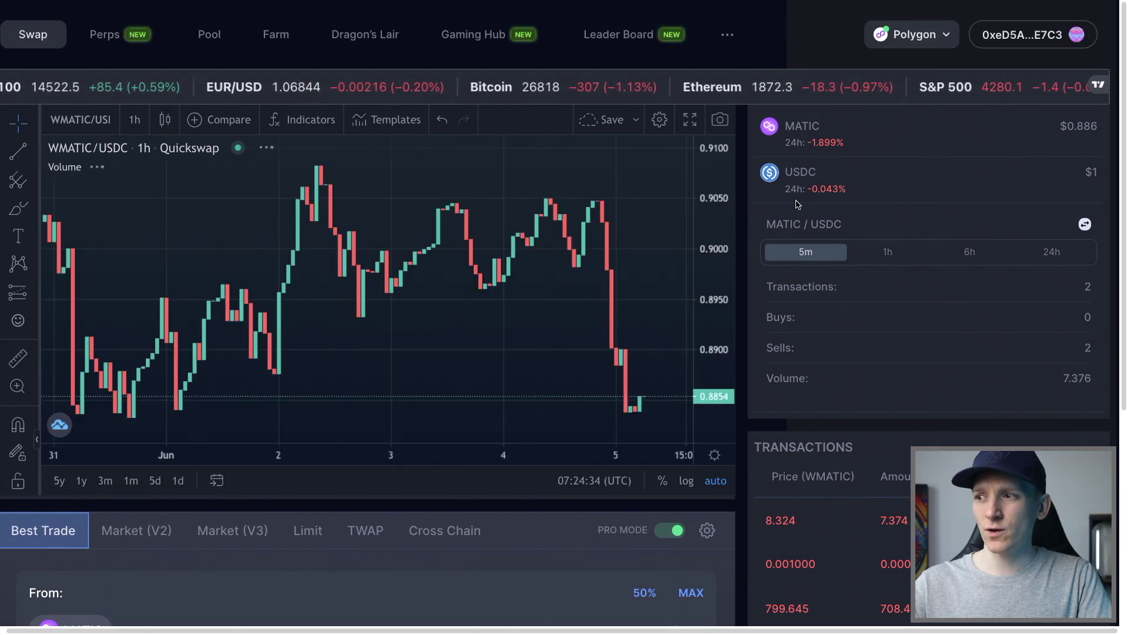
pyautogui.click(953, 257)
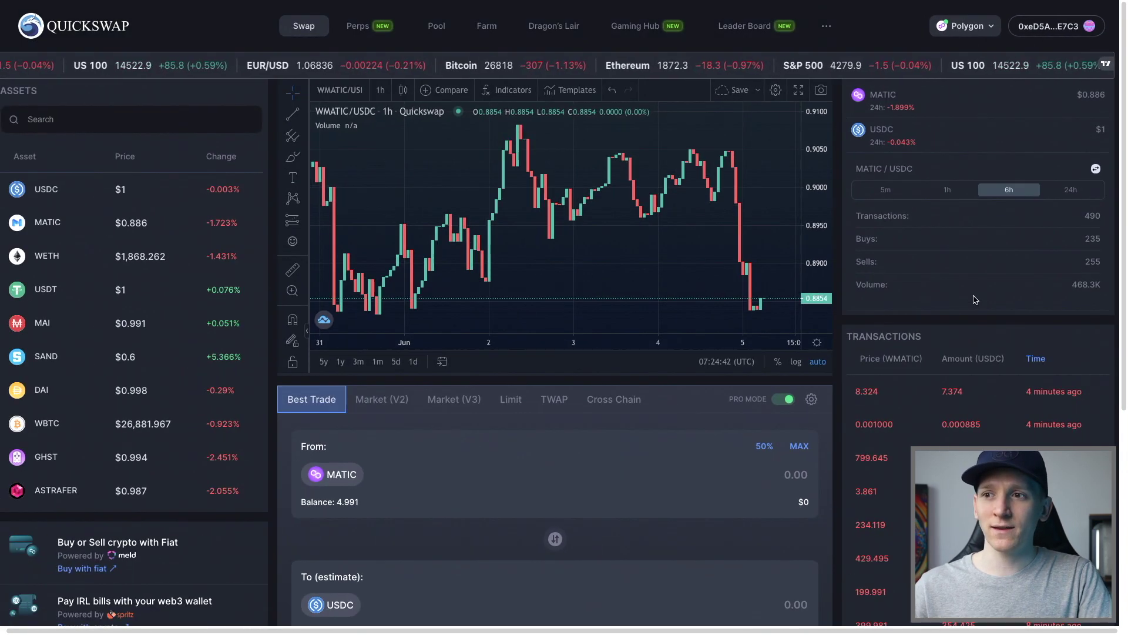
pyautogui.click(381, 92)
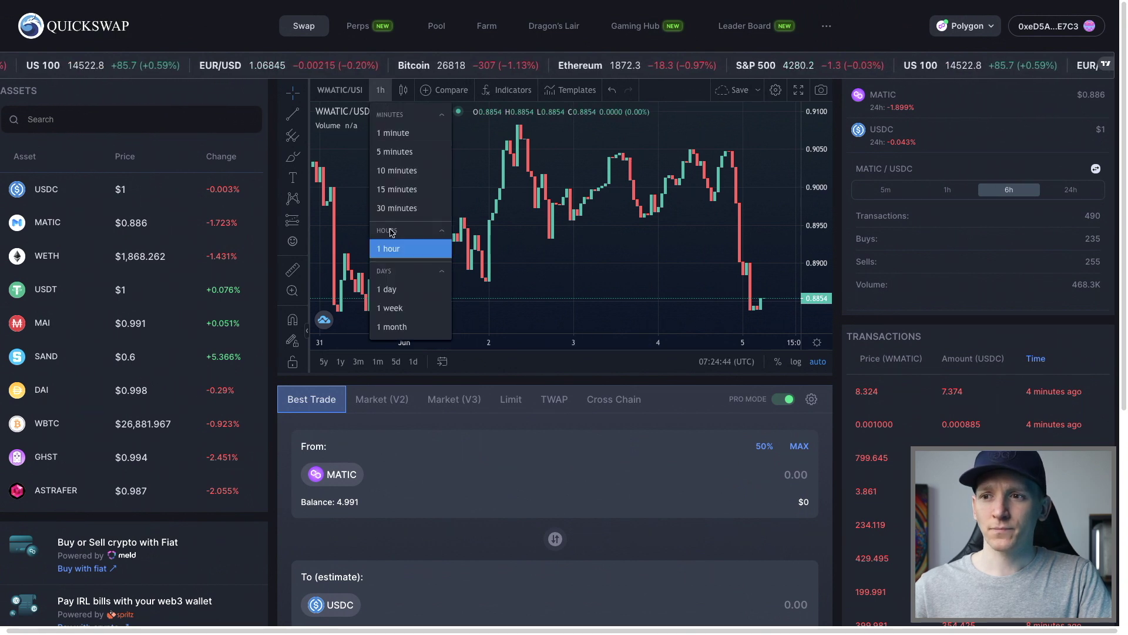
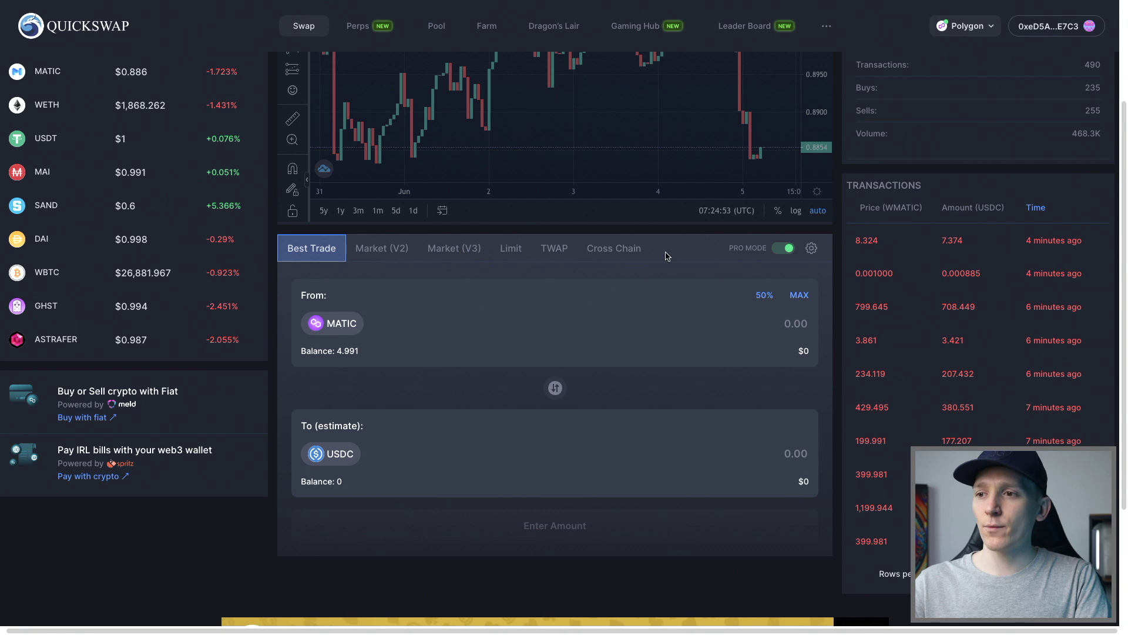
# Switch to the Limit order form and choose MATIC as the From token and USDT as the To token.
pyautogui.scroll(1, 573, 302)
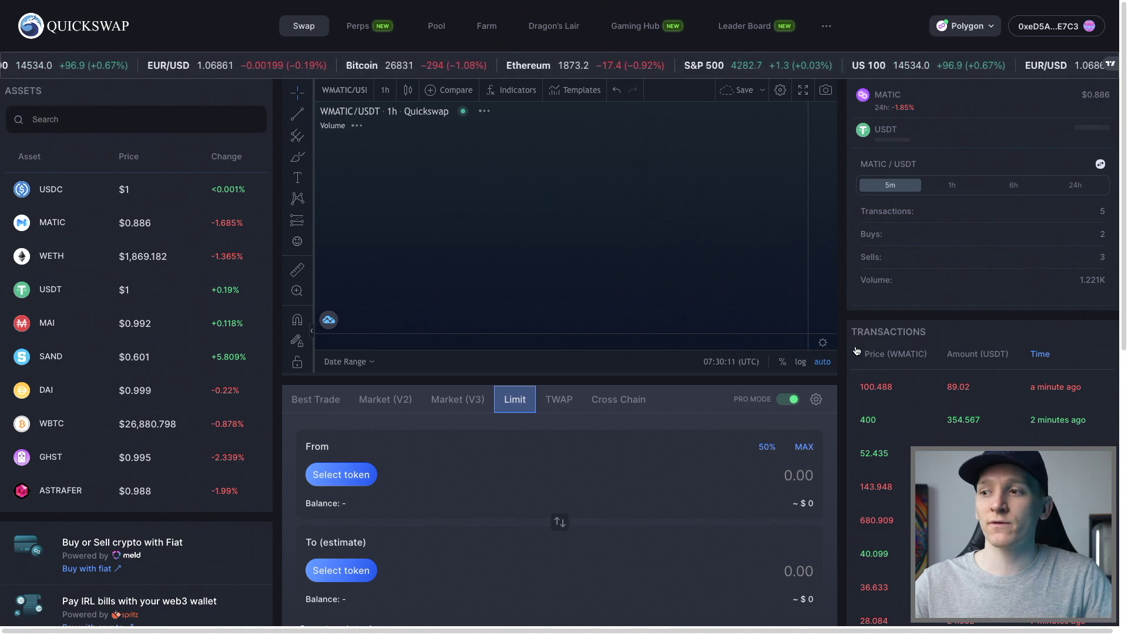
pyautogui.scroll(-2, 856, 351)
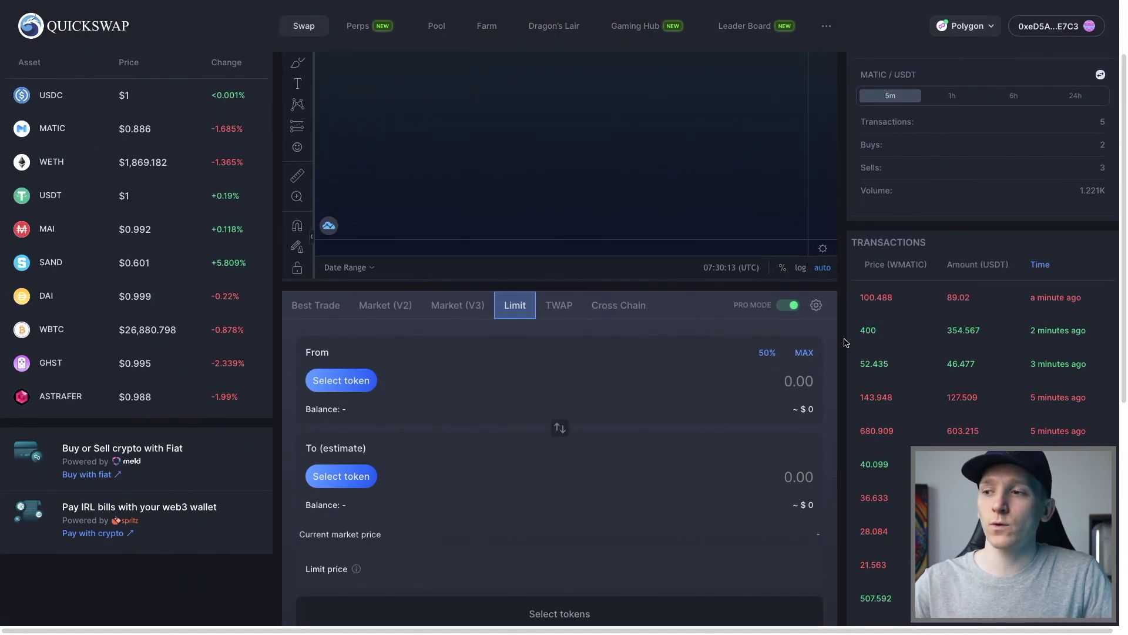
pyautogui.scroll(-1, 845, 342)
pyautogui.click(328, 305)
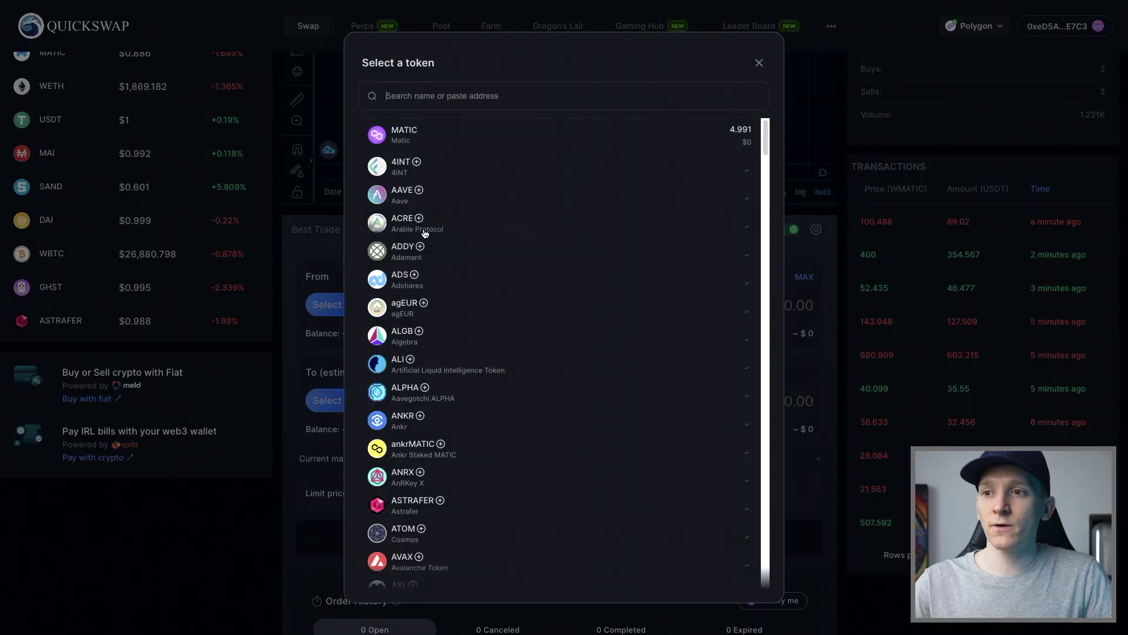
pyautogui.click(406, 133)
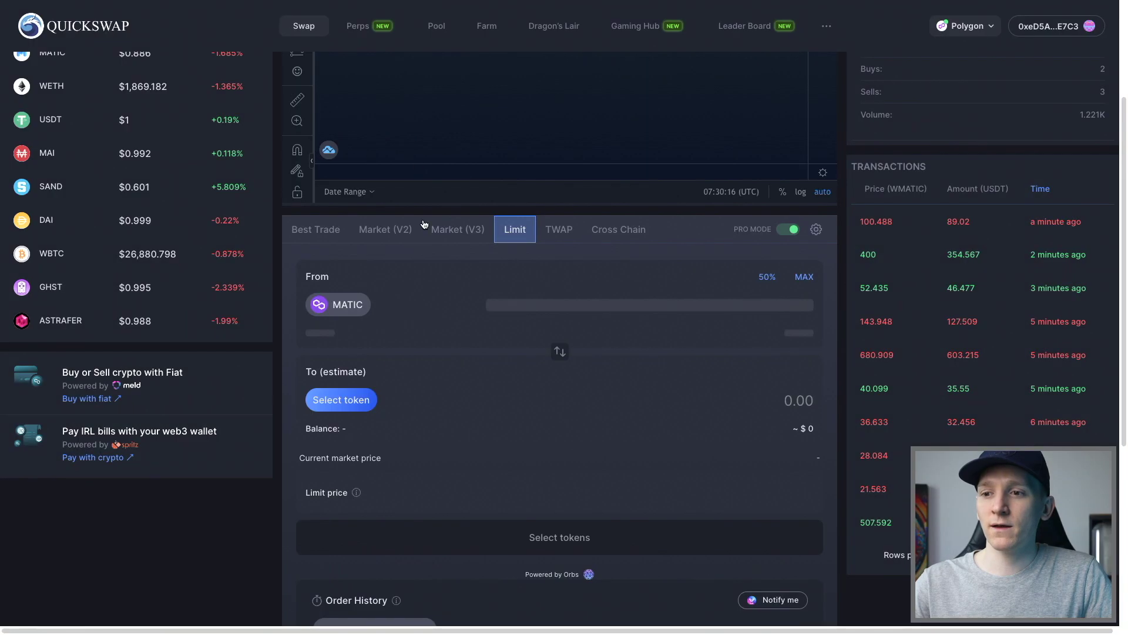
pyautogui.click(345, 408)
pyautogui.write('usdt')
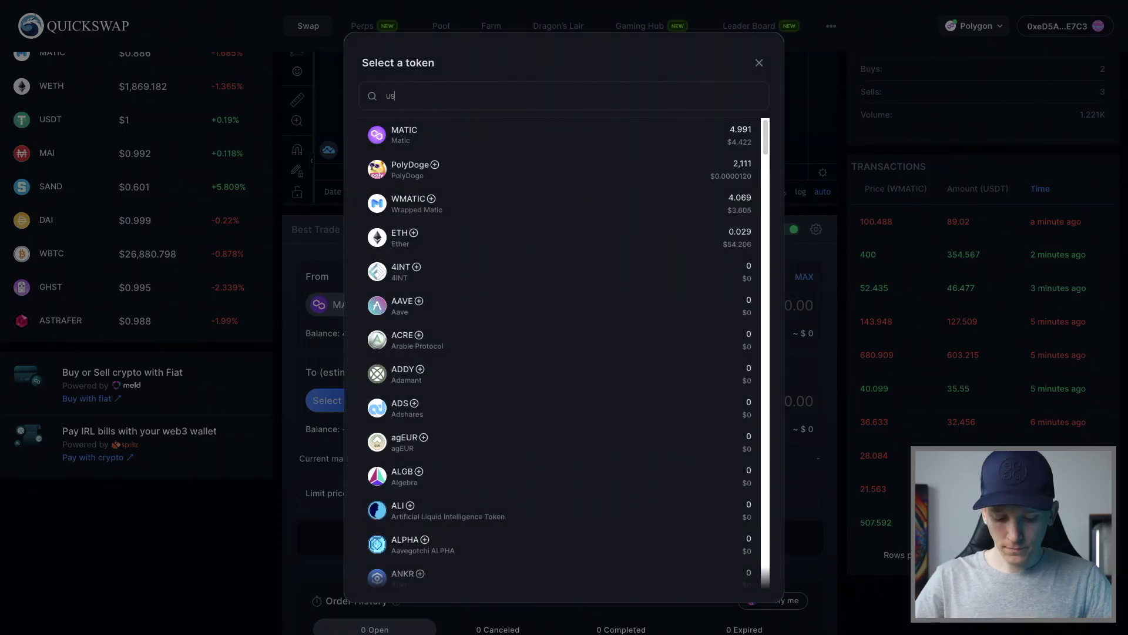
pyautogui.click(458, 129)
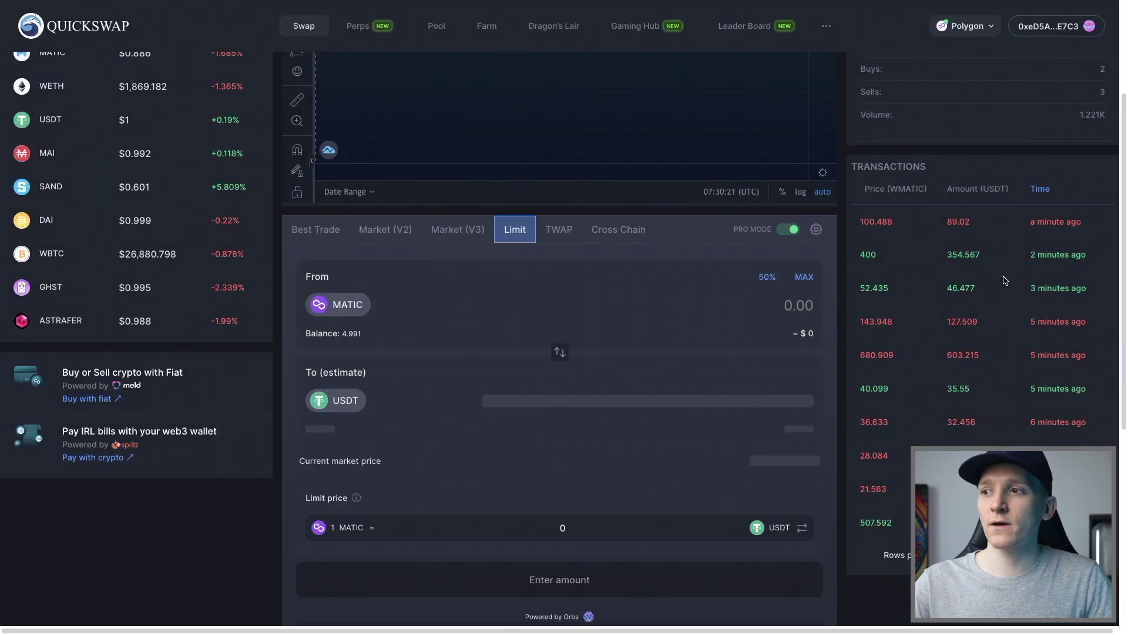
# Set the WMATIC/USDT chart interval to 1 week.
pyautogui.scroll(1, 1000, 297)
pyautogui.scroll(3, 1001, 297)
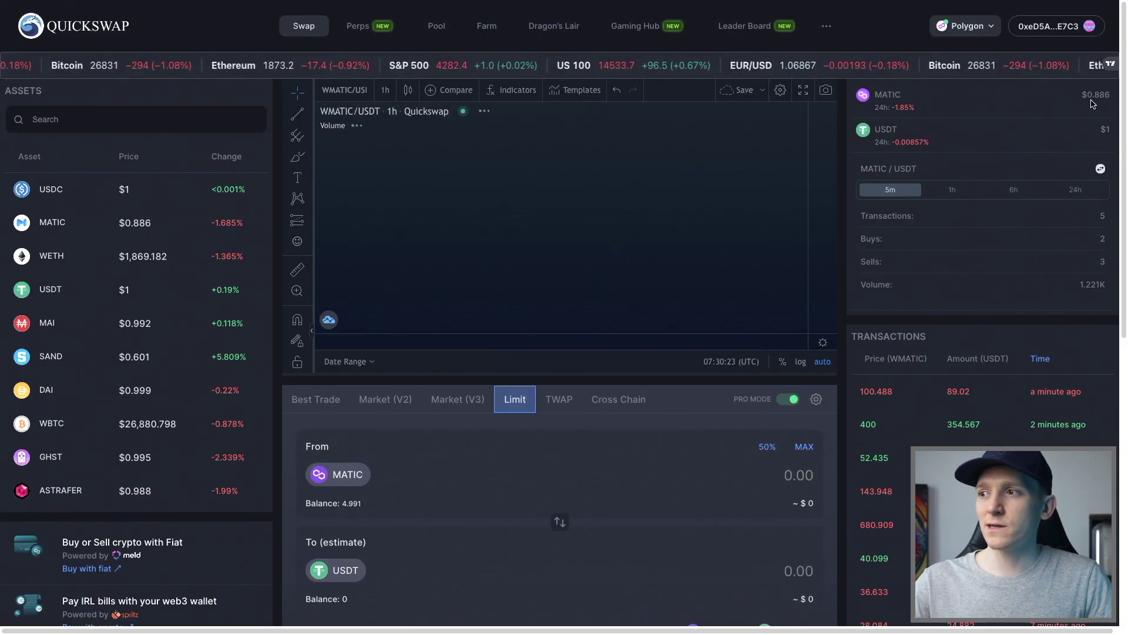
pyautogui.click(385, 89)
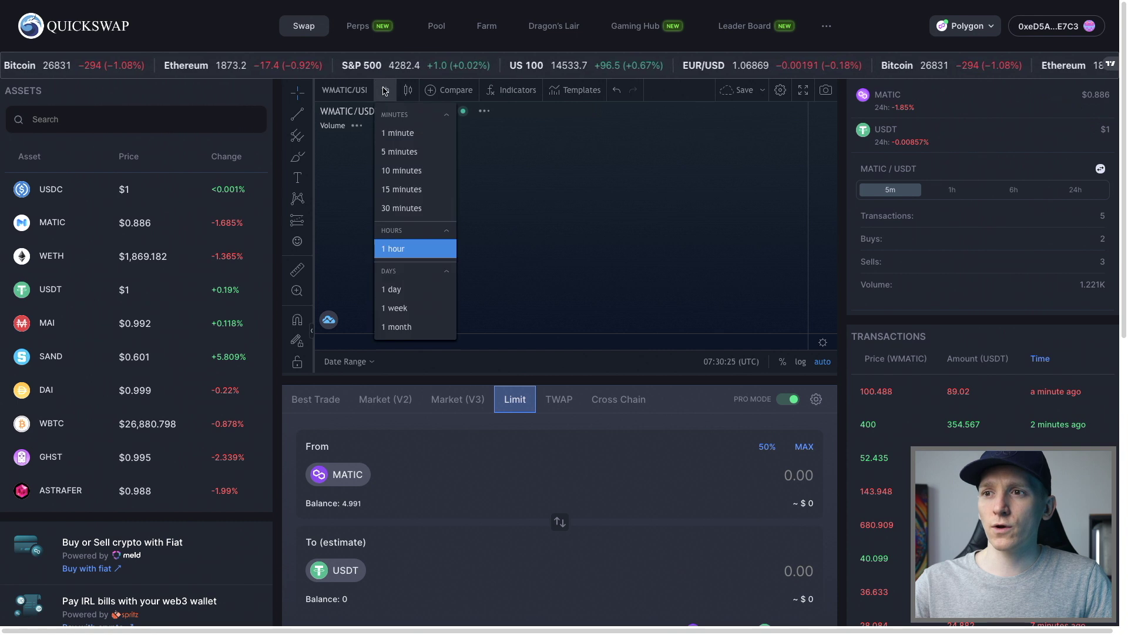
pyautogui.click(395, 308)
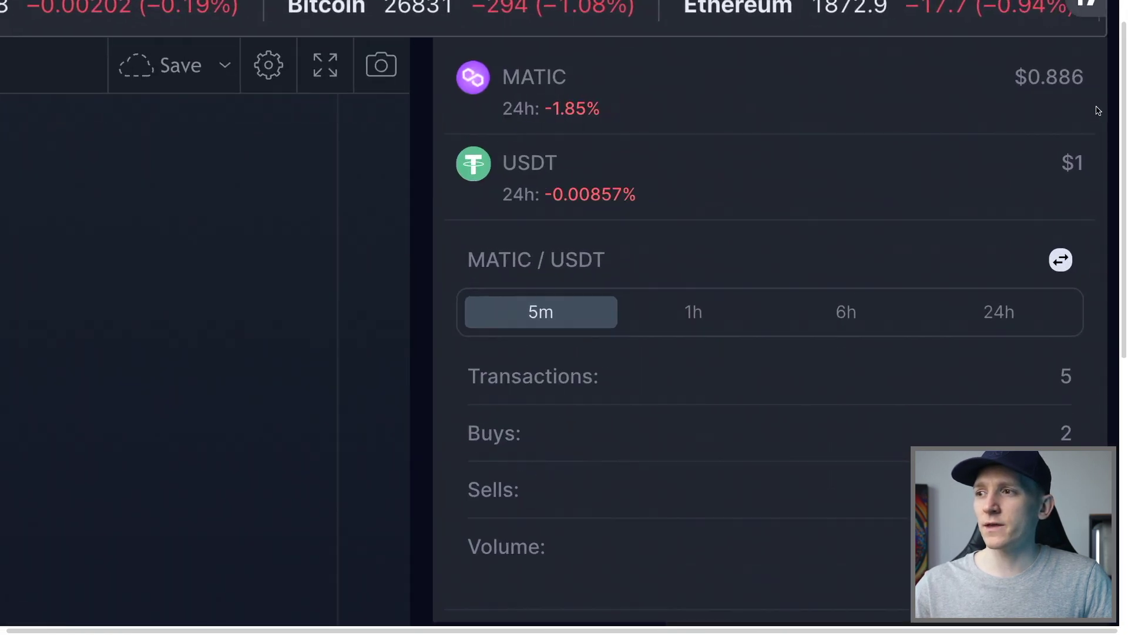
# Look at the current MATIC price in the MATIC/USDT pair information.
pyautogui.scroll(1, 1025, 132)
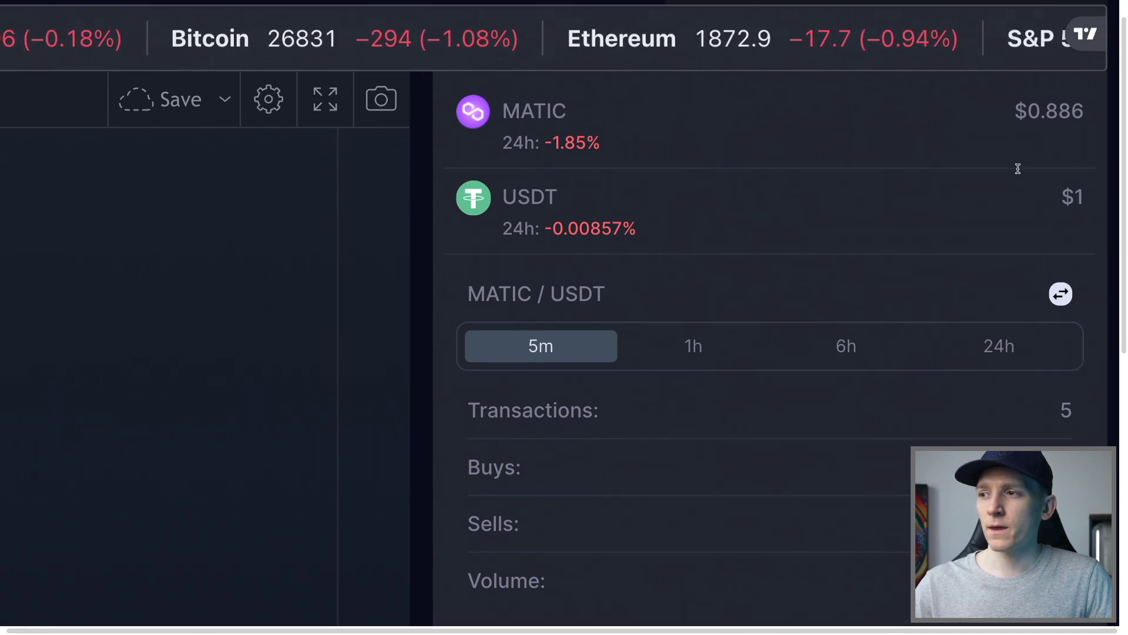
pyautogui.moveTo(1014, 112); pyautogui.dragTo(1054, 111)
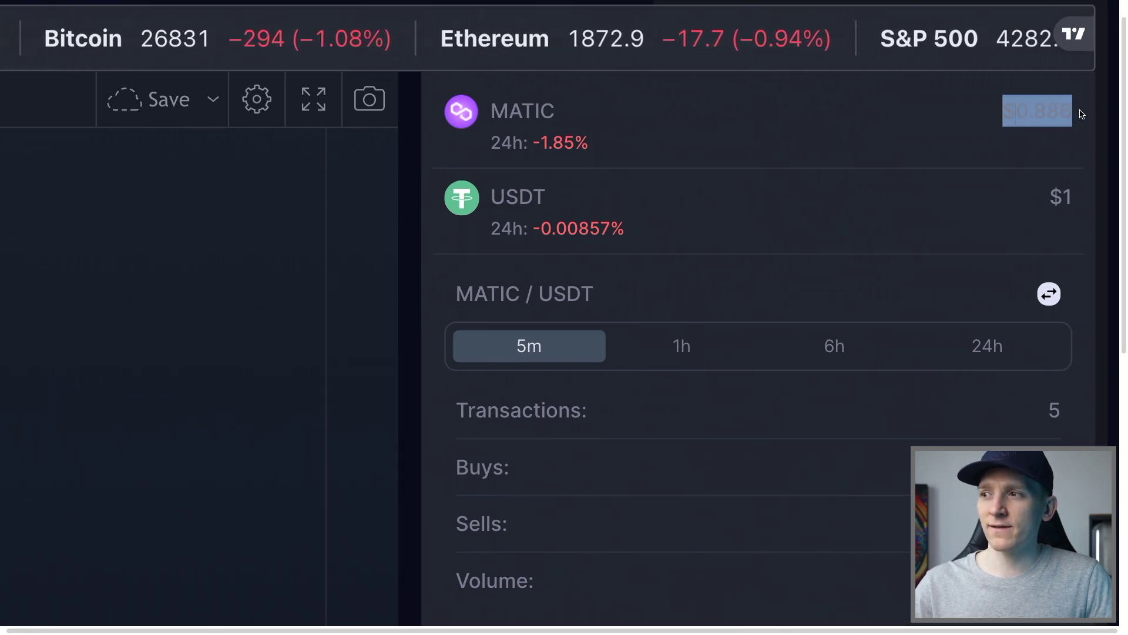
pyautogui.click(1054, 110)
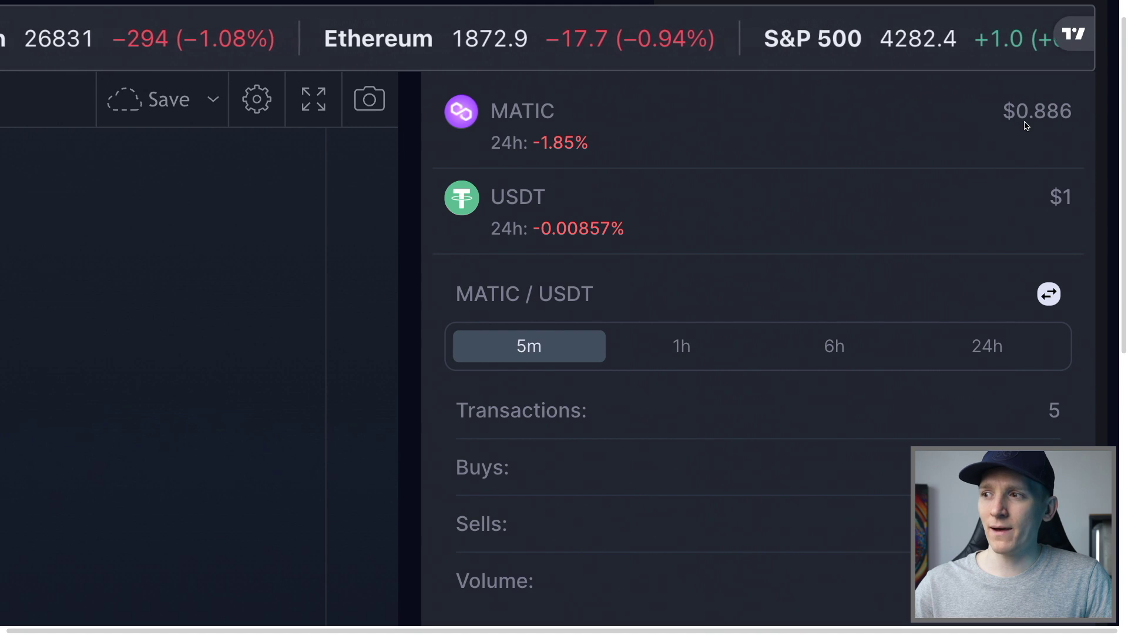
pyautogui.moveTo(1004, 112); pyautogui.dragTo(1074, 110)
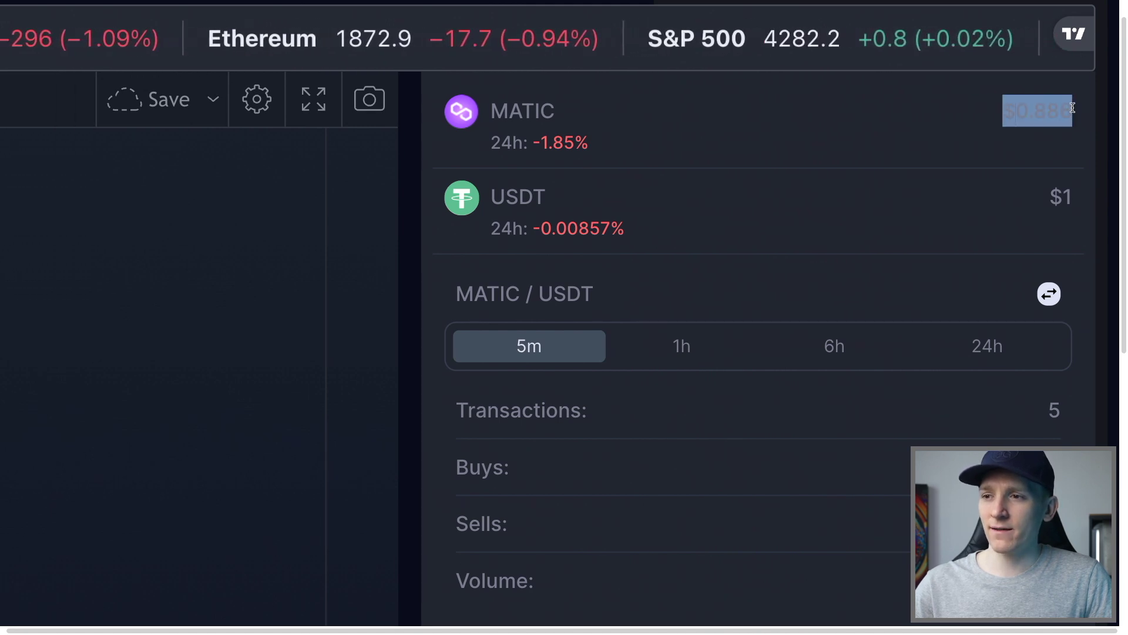
pyautogui.click(1061, 109)
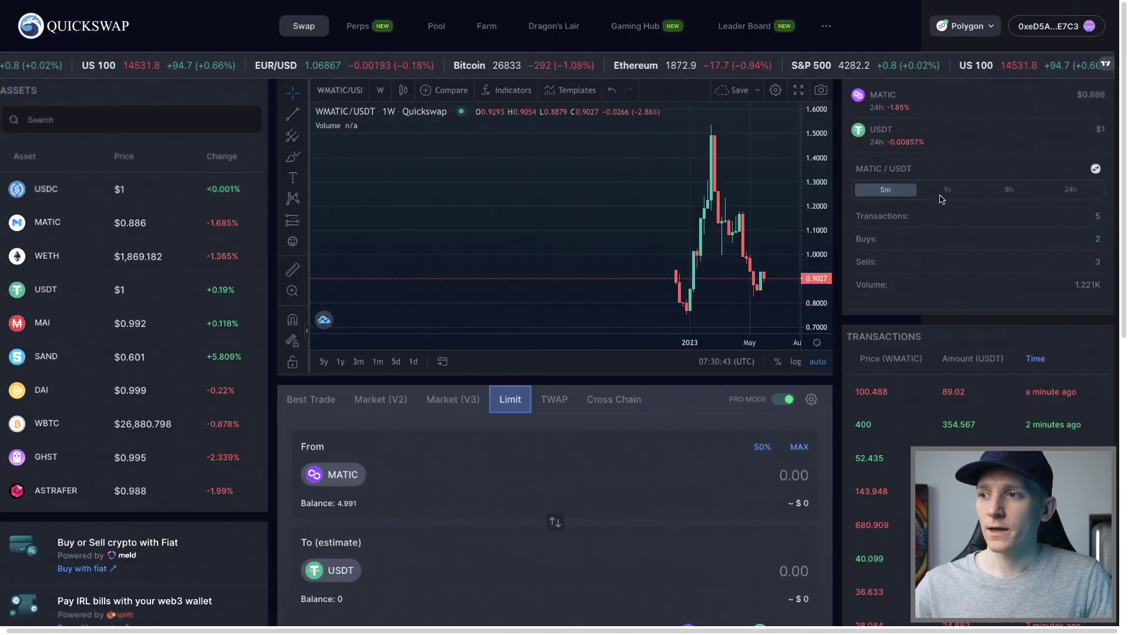
# Use the maximum MATIC balance for the limit order and set the limit price to 1 USDT per MATIC.
pyautogui.scroll(-2, 552, 523)
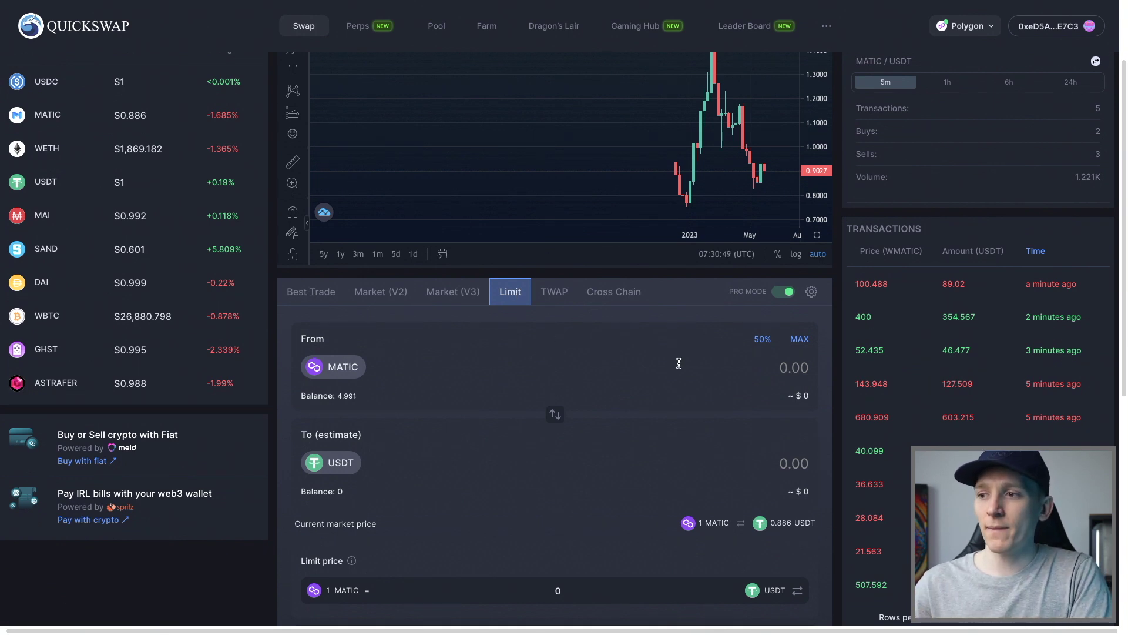
pyautogui.click(799, 341)
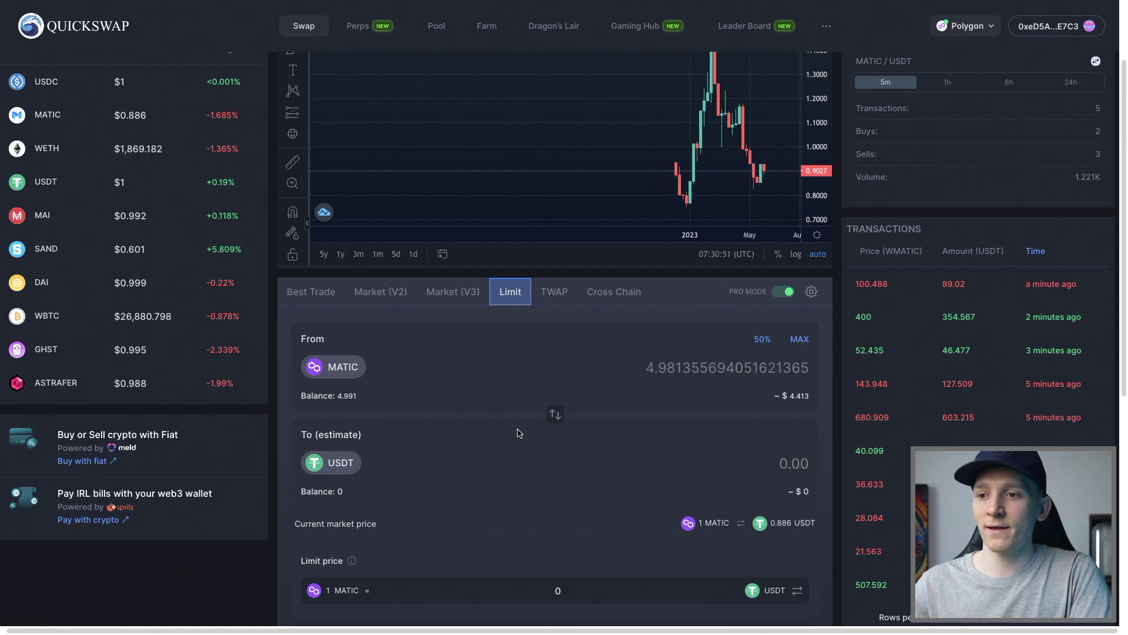
pyautogui.scroll(-2, 517, 433)
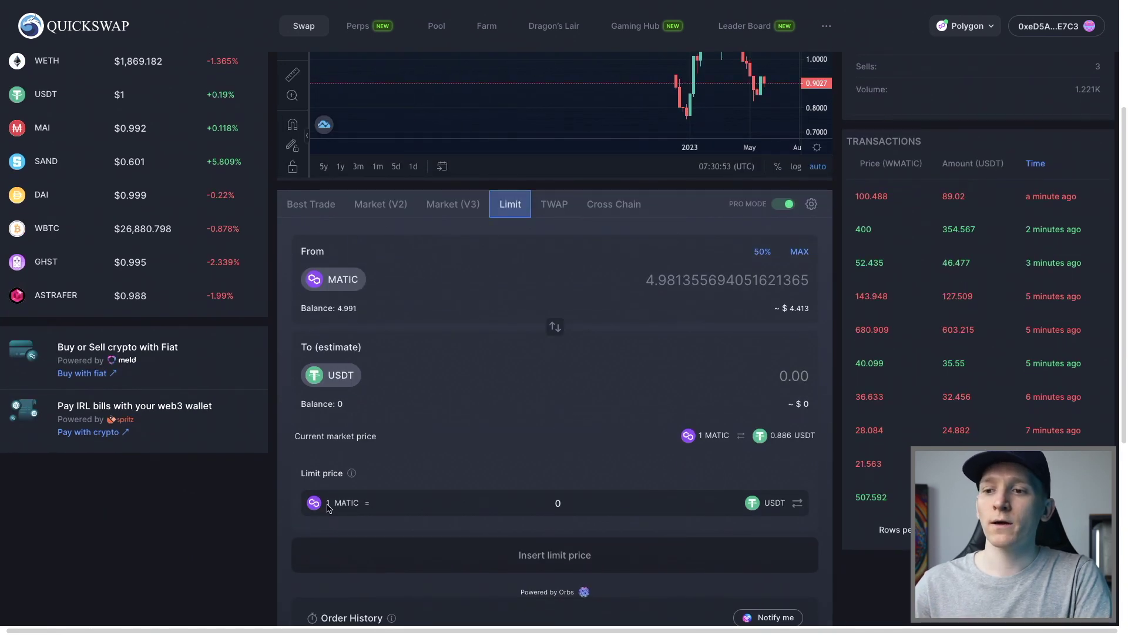
pyautogui.click(623, 500)
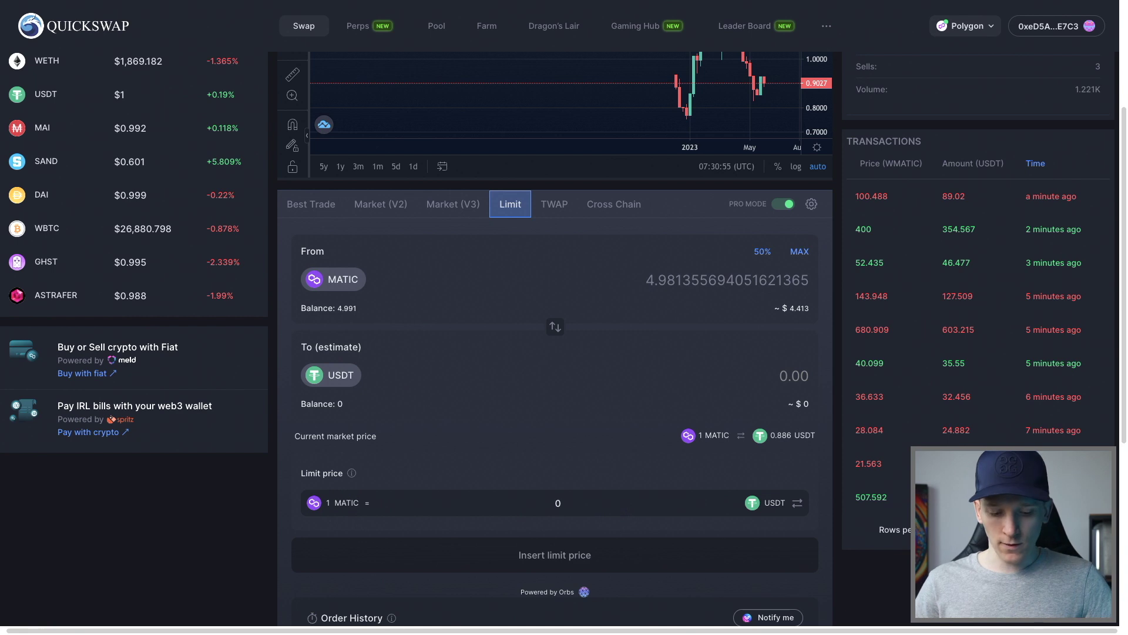
pyautogui.write('1')
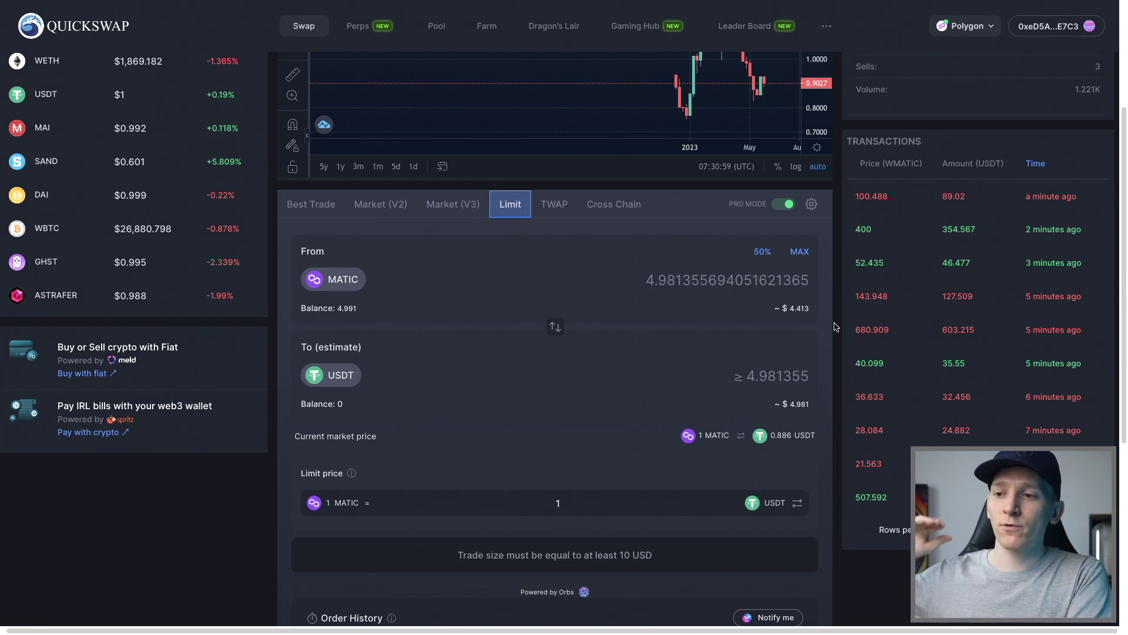
# Review the limit order's MATIC amount, estimated USDT, limit price, trade size requirement and order history against the price chart.
pyautogui.scroll(4, 926, 164)
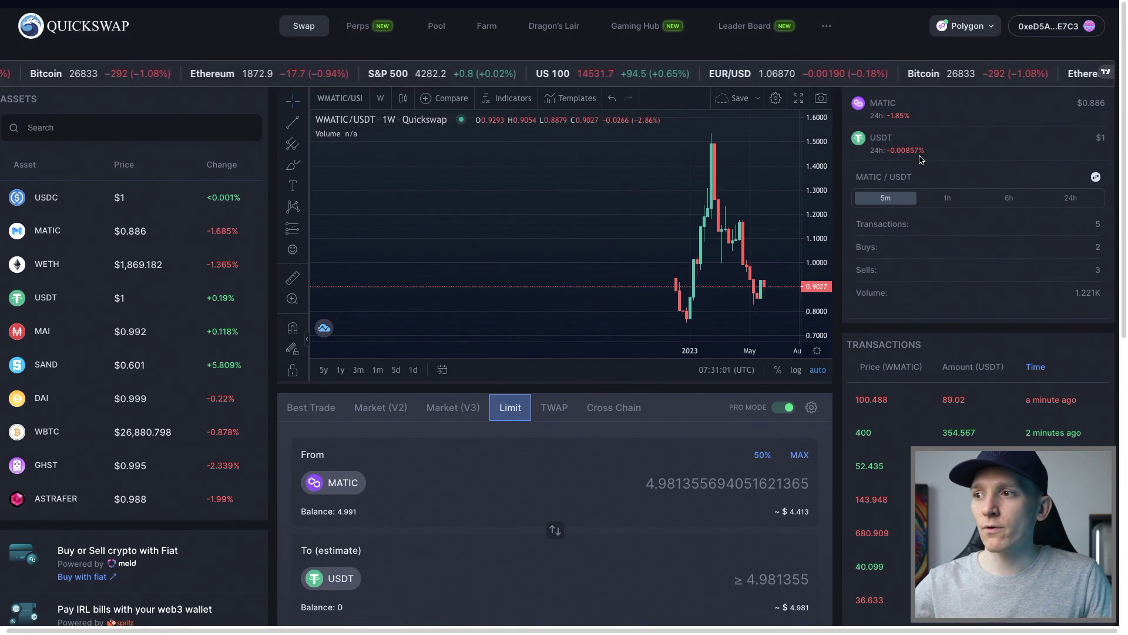
pyautogui.scroll(-1, 952, 164)
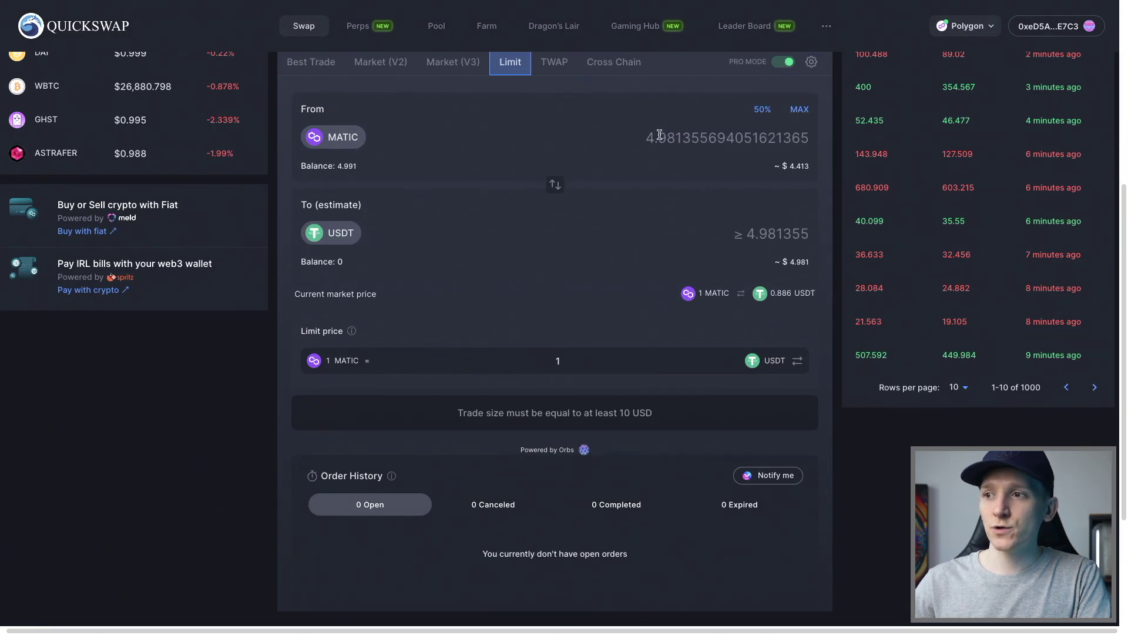
pyautogui.moveTo(643, 138); pyautogui.dragTo(708, 138)
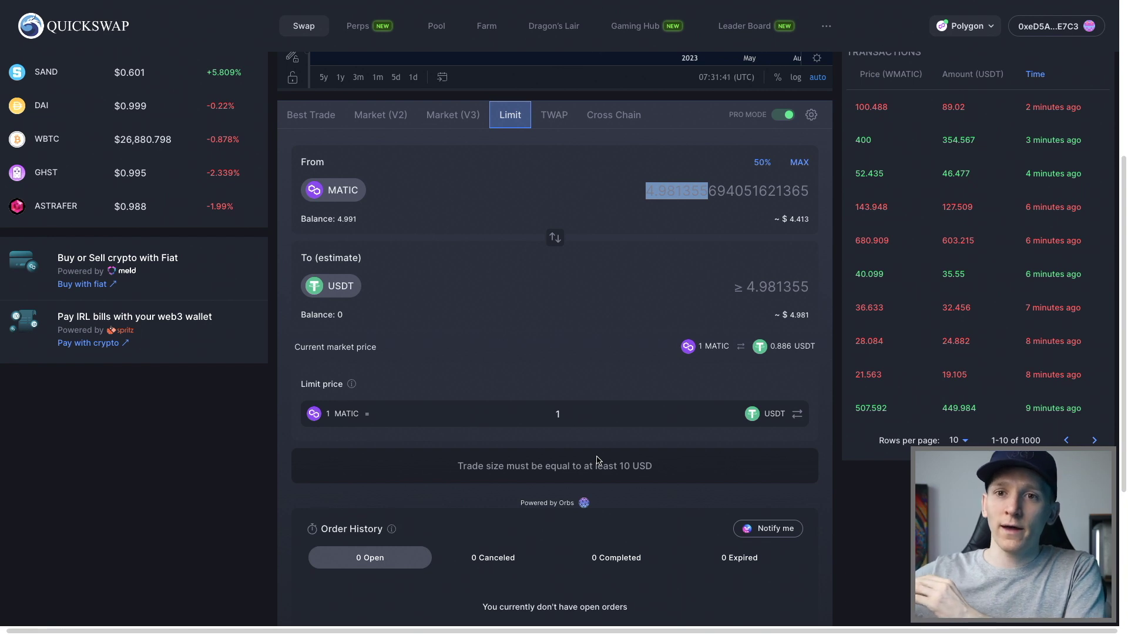
pyautogui.click(546, 467)
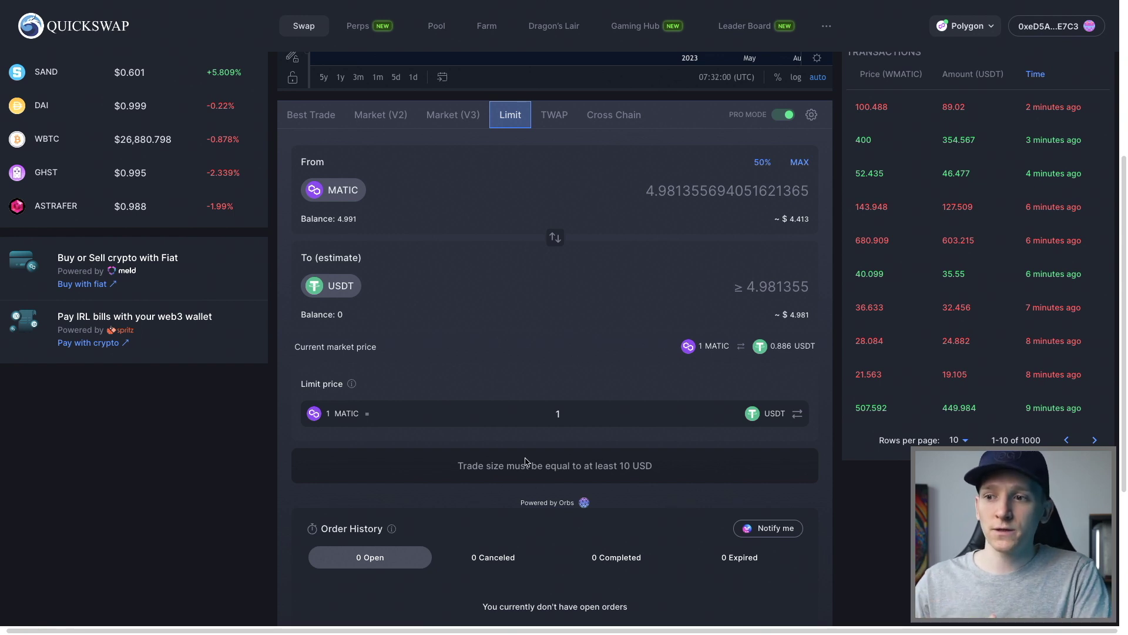
pyautogui.scroll(2, 845, 311)
pyautogui.scroll(2, 844, 311)
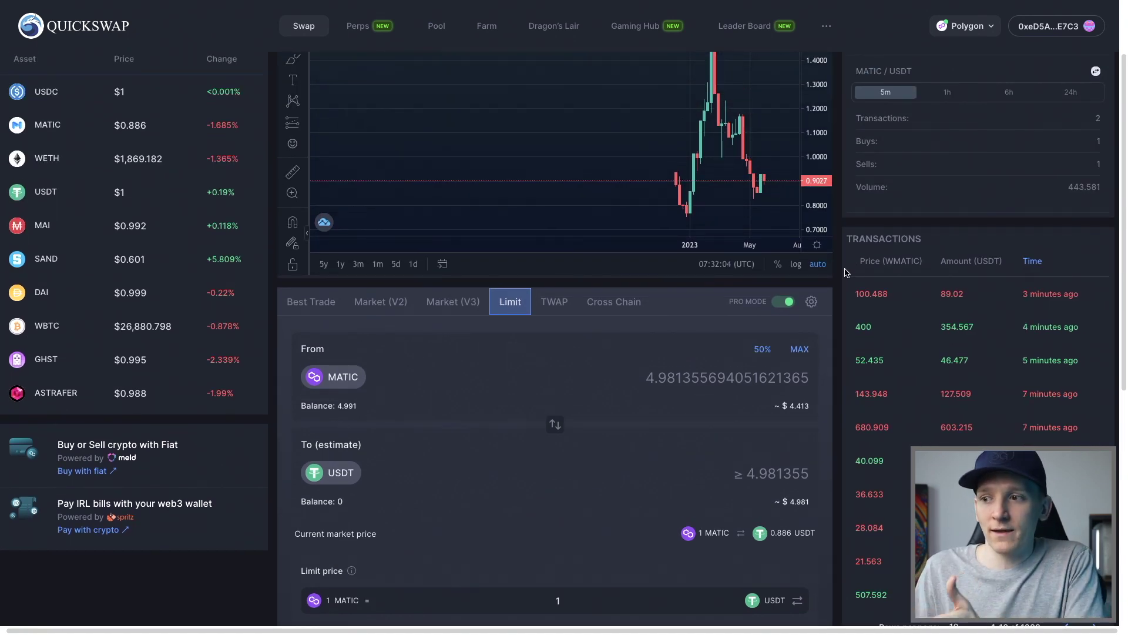
pyautogui.scroll(-2, 834, 288)
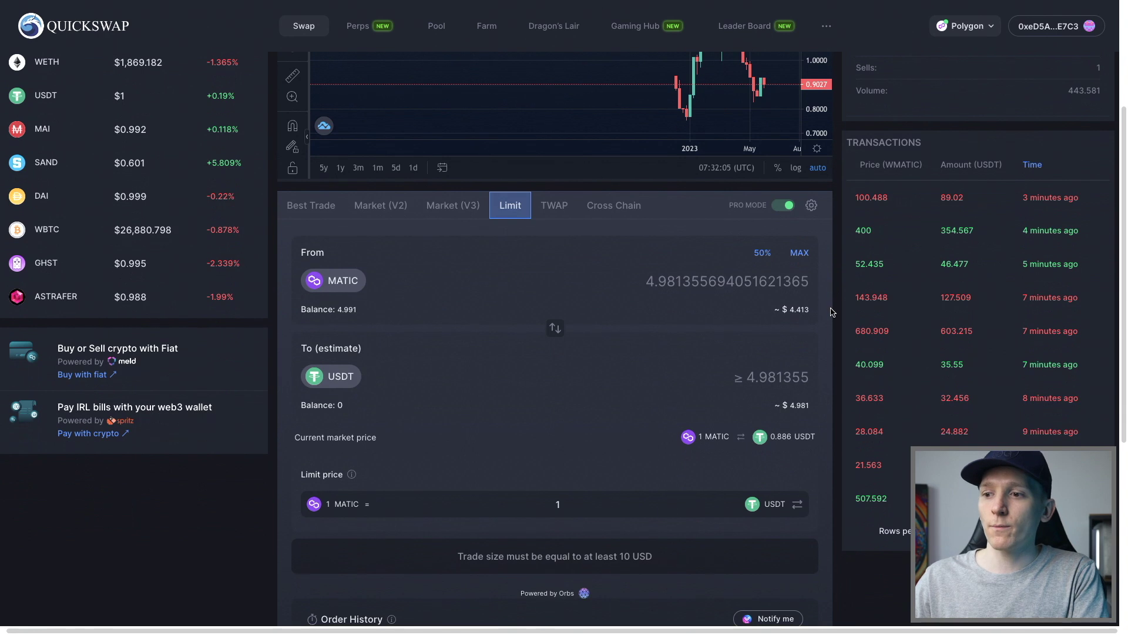
pyautogui.scroll(-2, 834, 329)
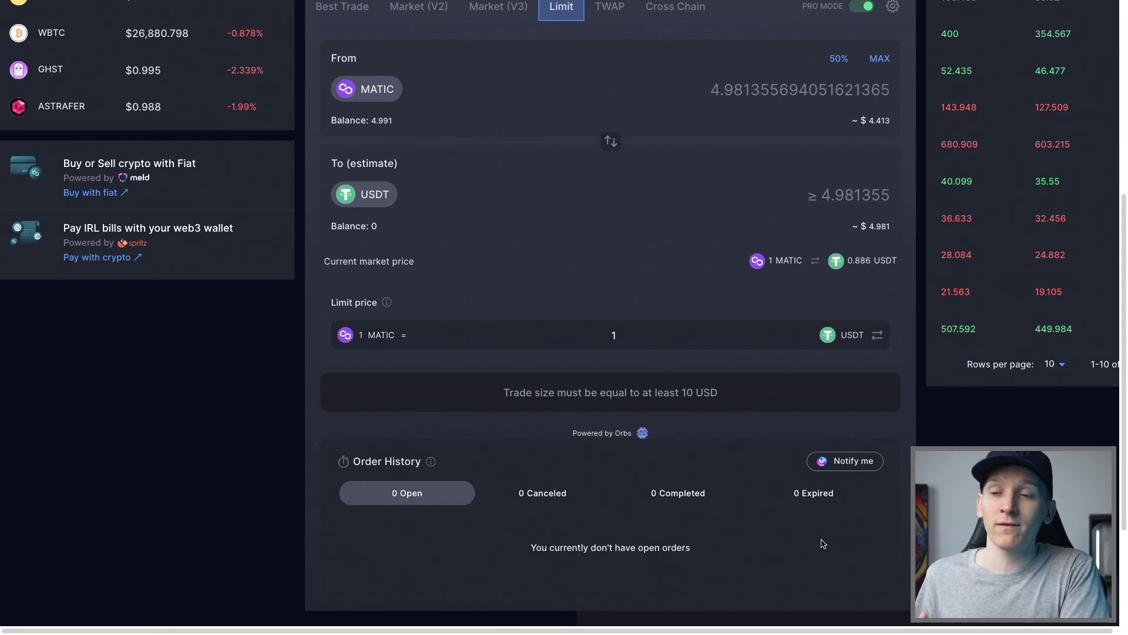
pyautogui.scroll(3, 930, 408)
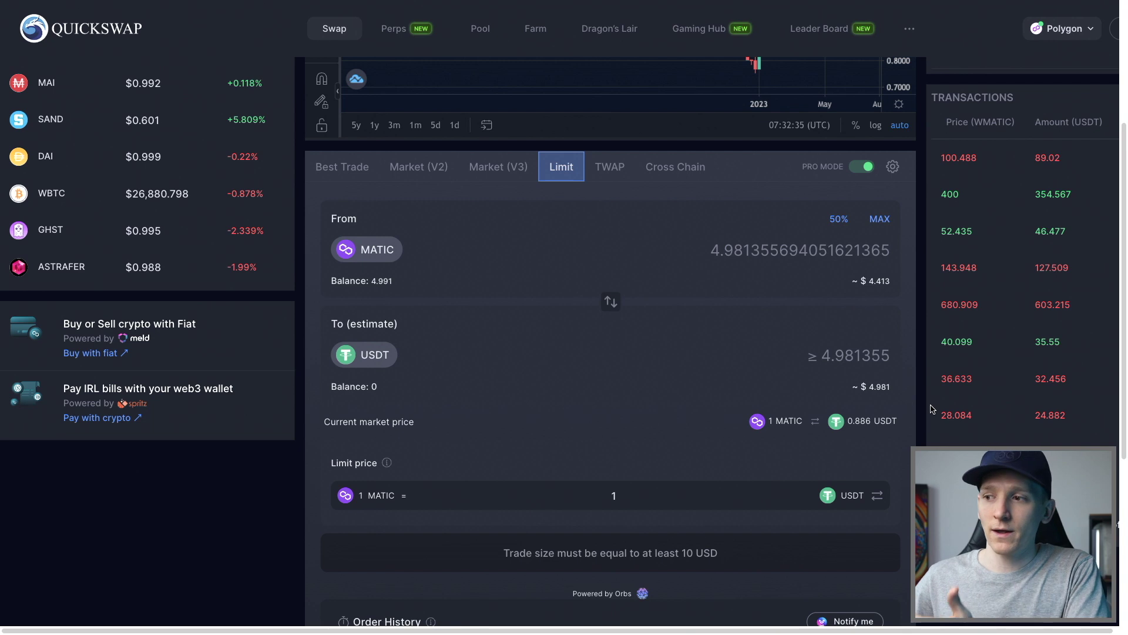
# Show the TWAP order form, review its total trades, trade interval and max duration, and try the limit price option on and off.
pyautogui.scroll(1, 927, 391)
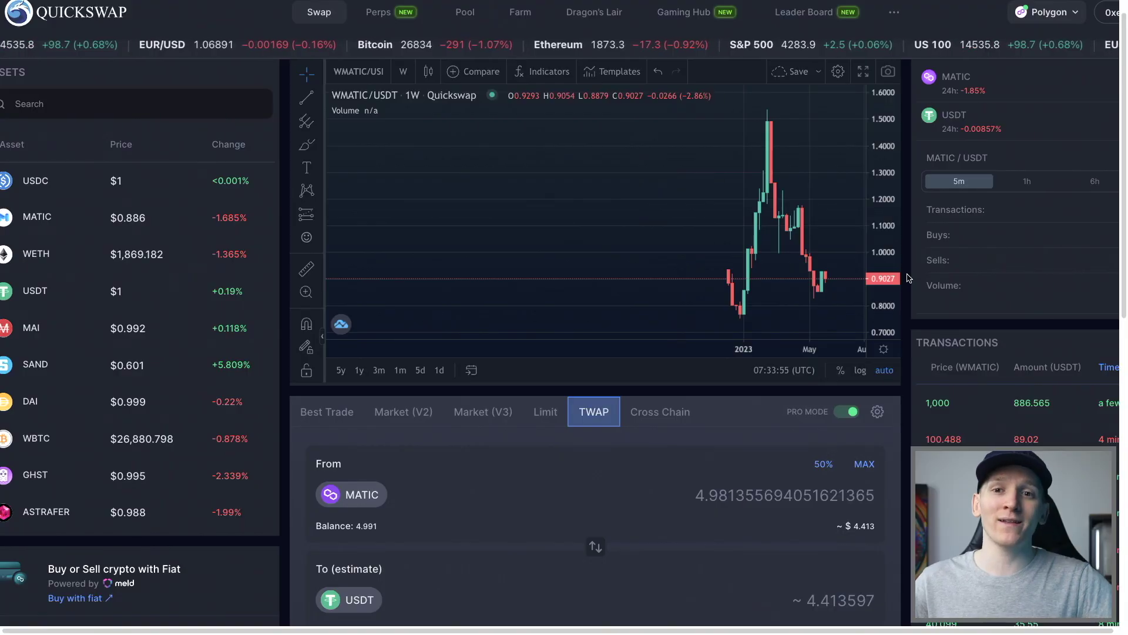
pyautogui.scroll(-2, 906, 267)
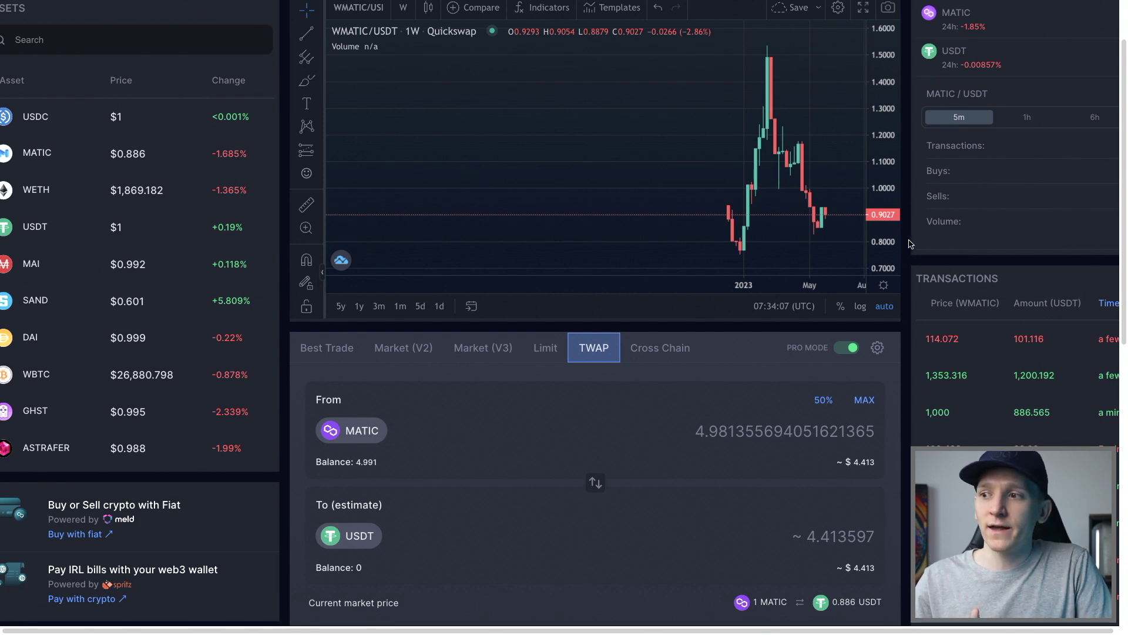
pyautogui.scroll(-3, 909, 243)
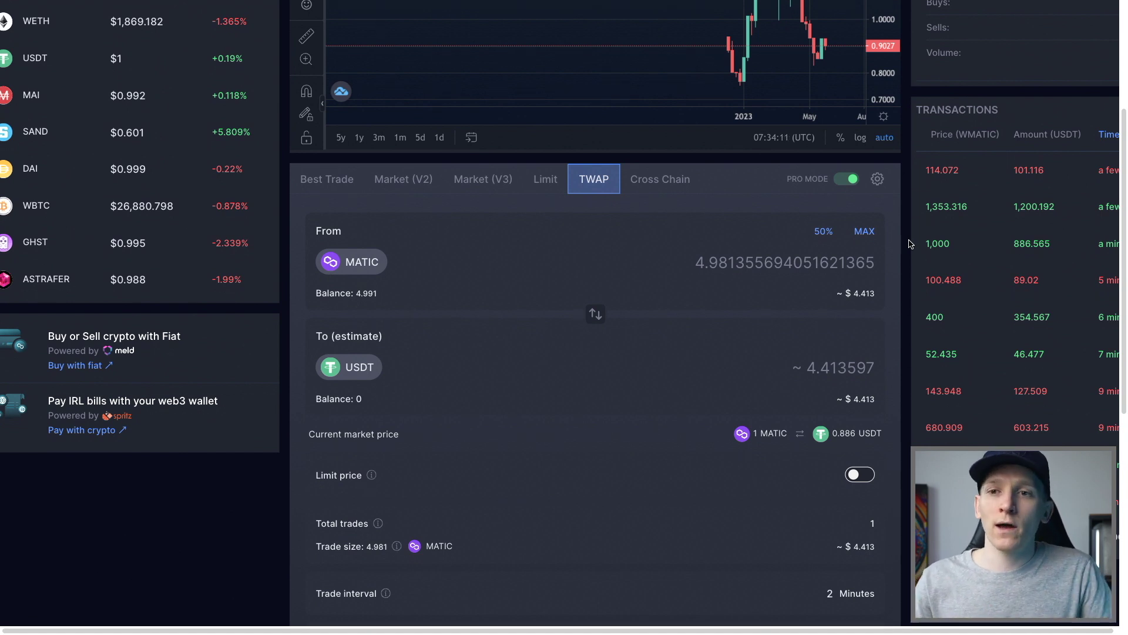
pyautogui.scroll(1, 909, 235)
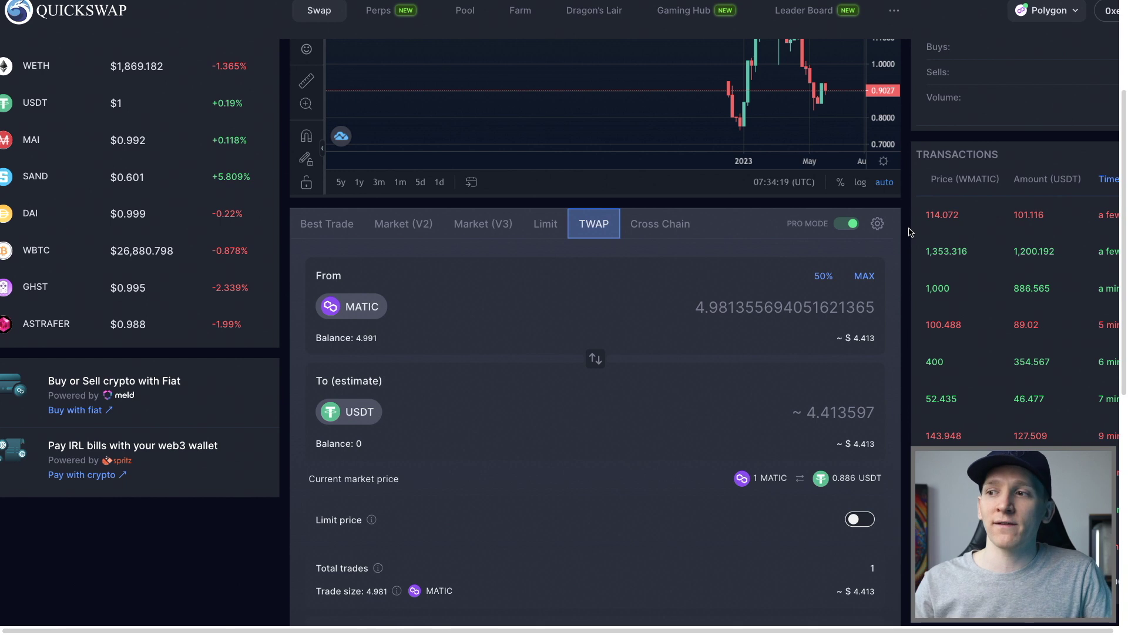
pyautogui.scroll(-3, 909, 232)
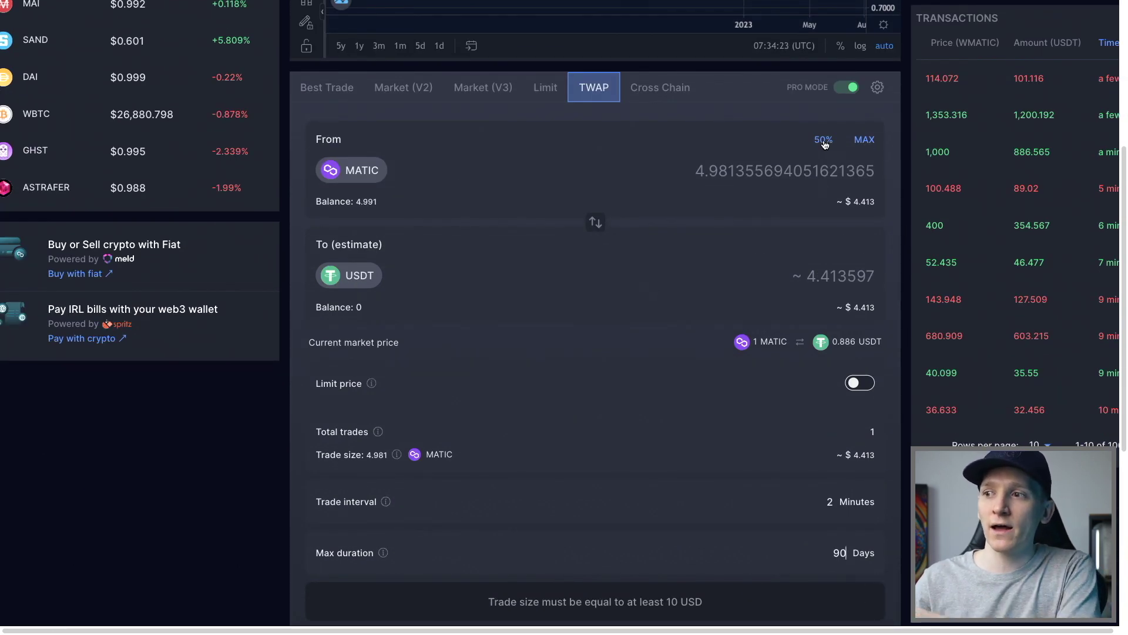
pyautogui.scroll(-2, 738, 258)
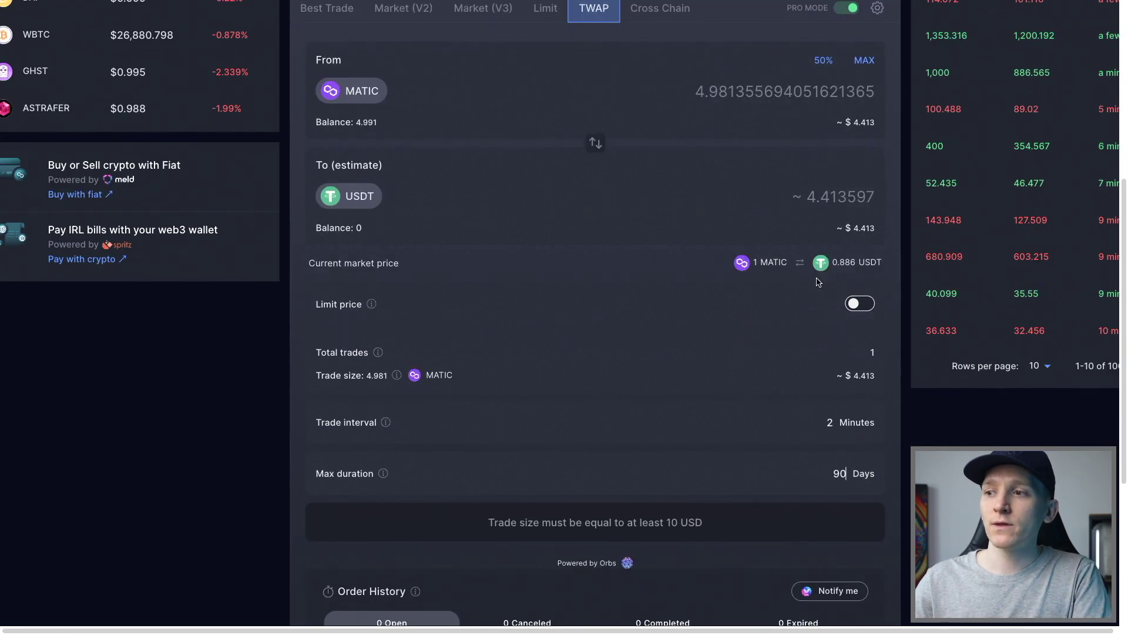
pyautogui.click(868, 305)
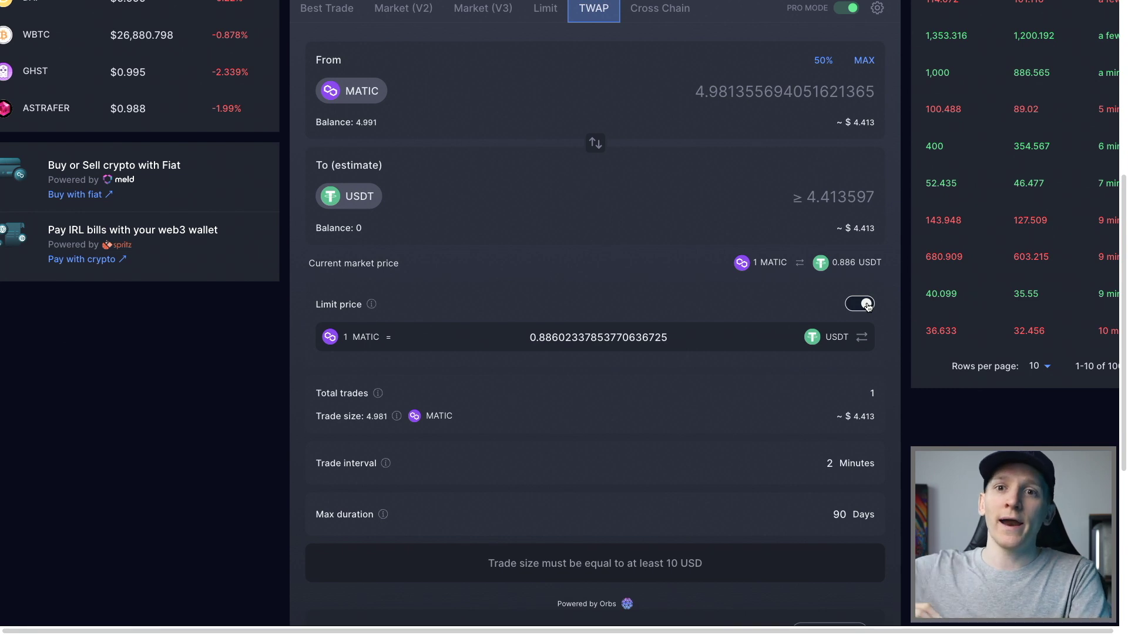
pyautogui.click(865, 304)
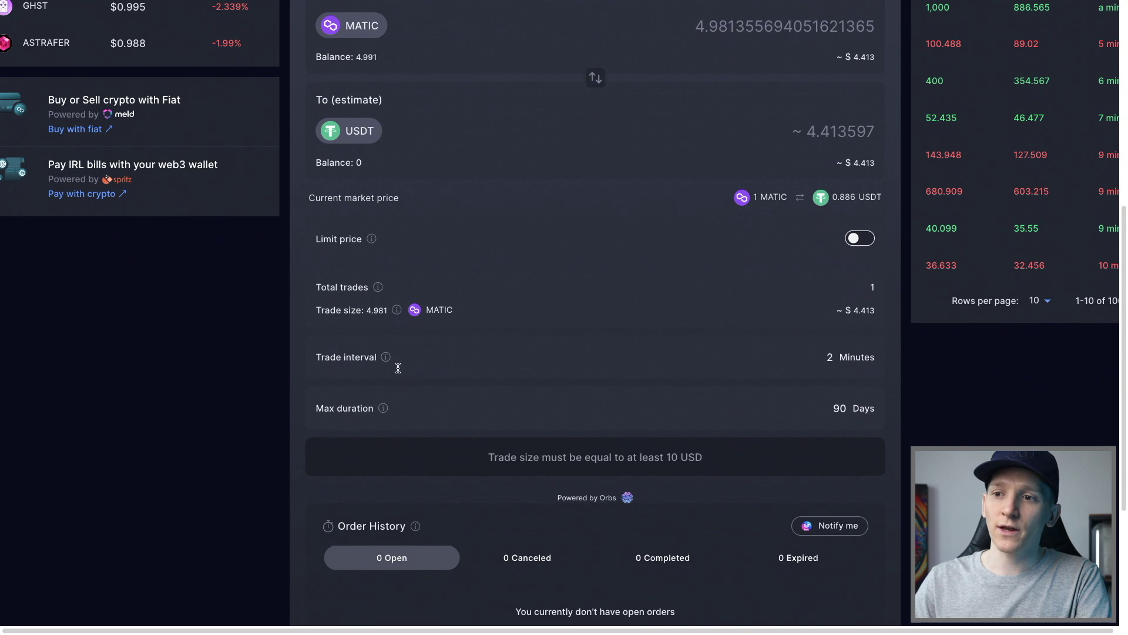
# Set the TWAP order's max duration to 7 days and its trade interval to 40 minutes.
pyautogui.doubleClick(829, 364)
pyautogui.write('60')
pyautogui.press('BackSpace')
pyautogui.press('BackSpace')
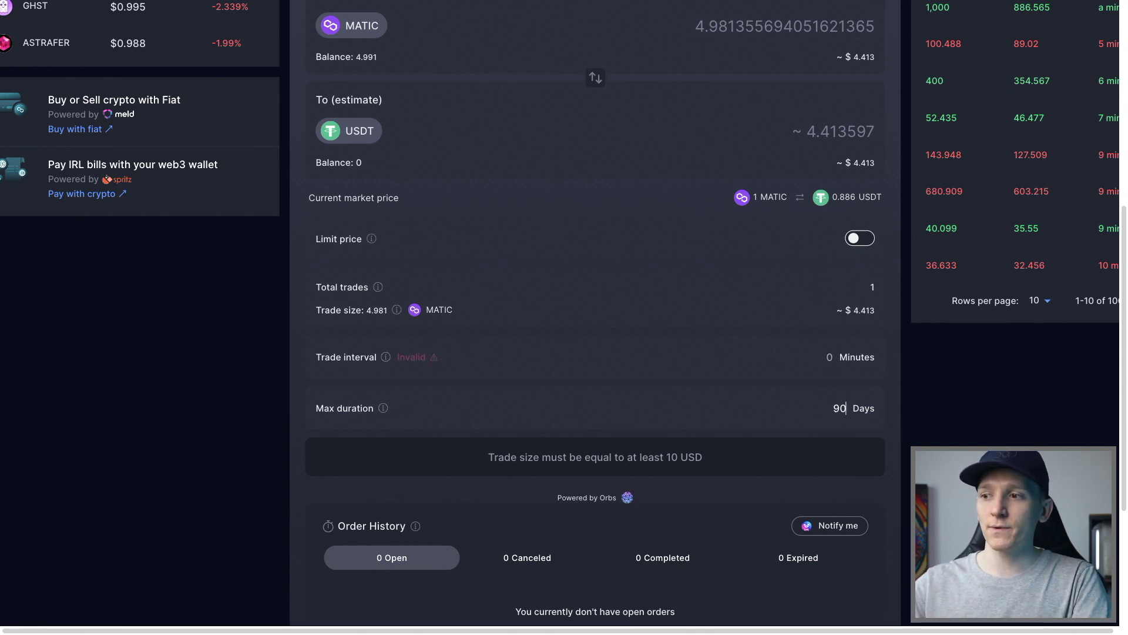
pyautogui.press('BackSpace')
pyautogui.press('BackSpace')
pyautogui.write('7')
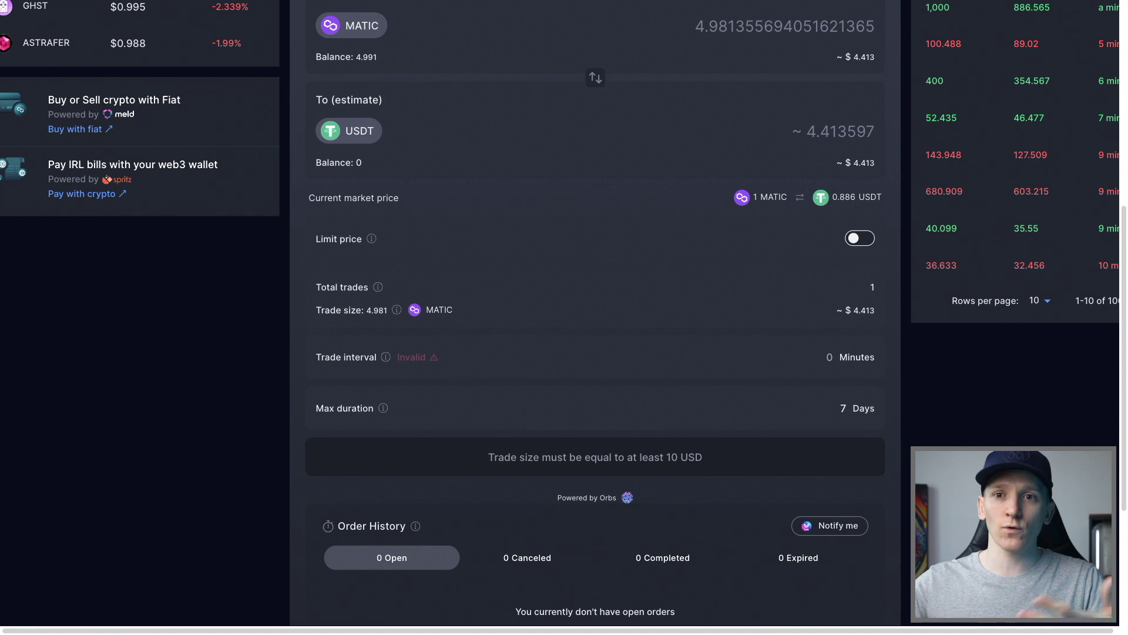
pyautogui.click(831, 357)
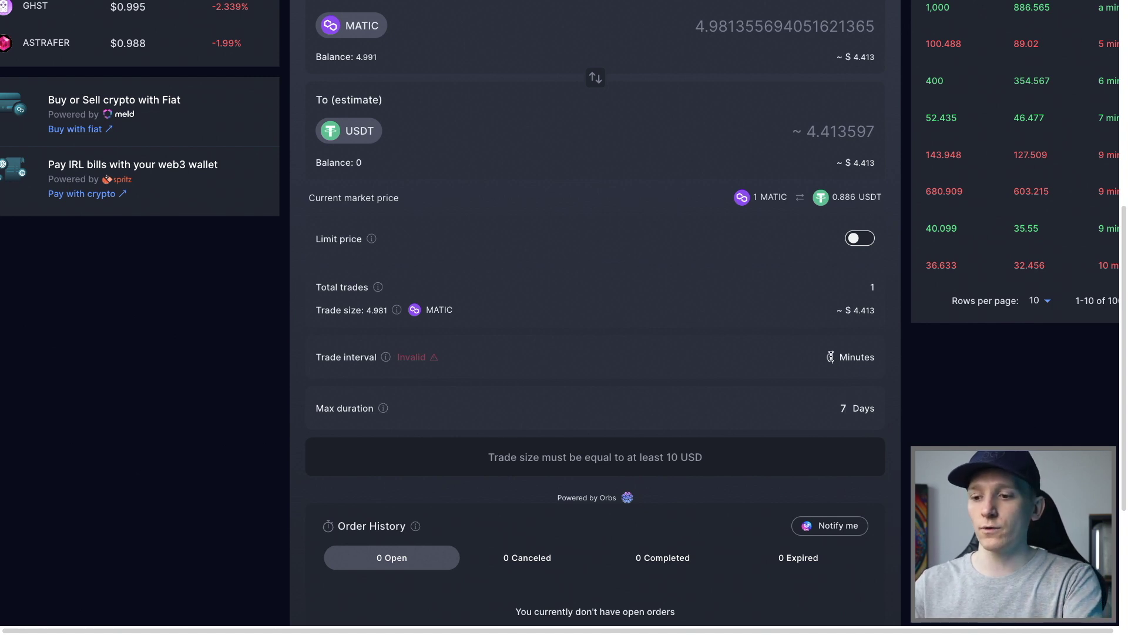
pyautogui.write('40')
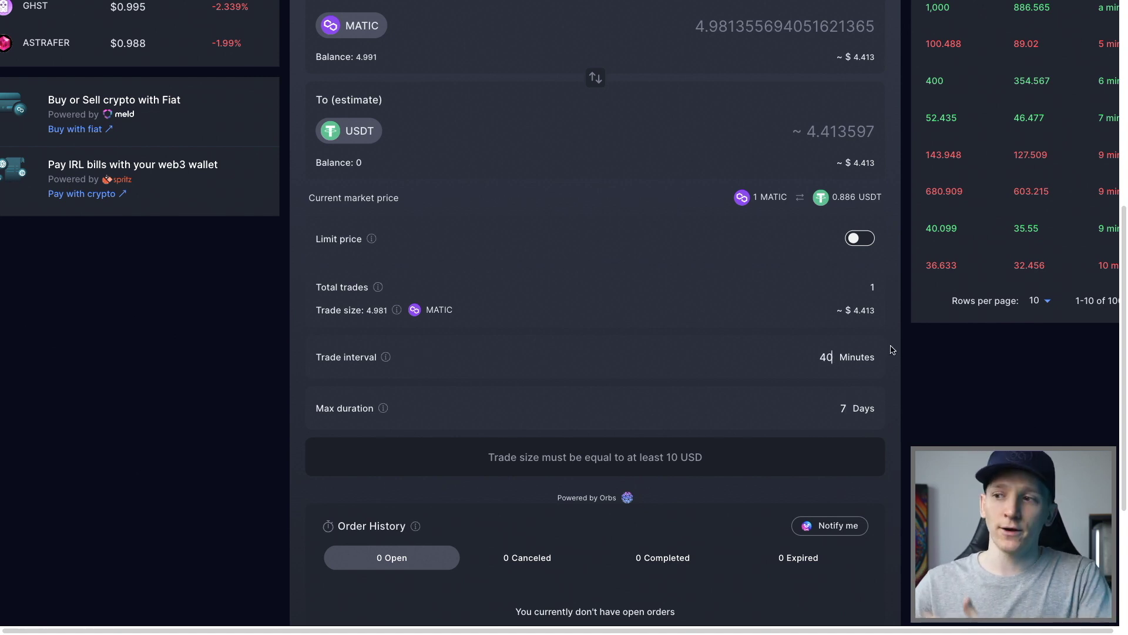
# Review the completed TWAP order form, including its token amounts, trade size requirement and order history.
pyautogui.scroll(-1, 907, 346)
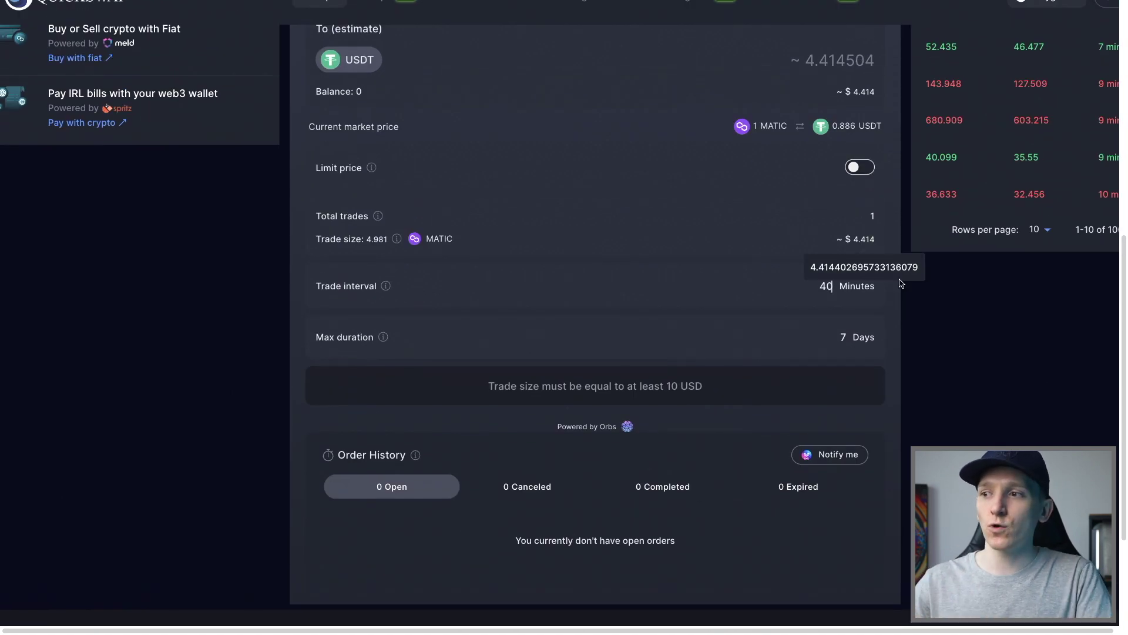
pyautogui.scroll(3, 911, 330)
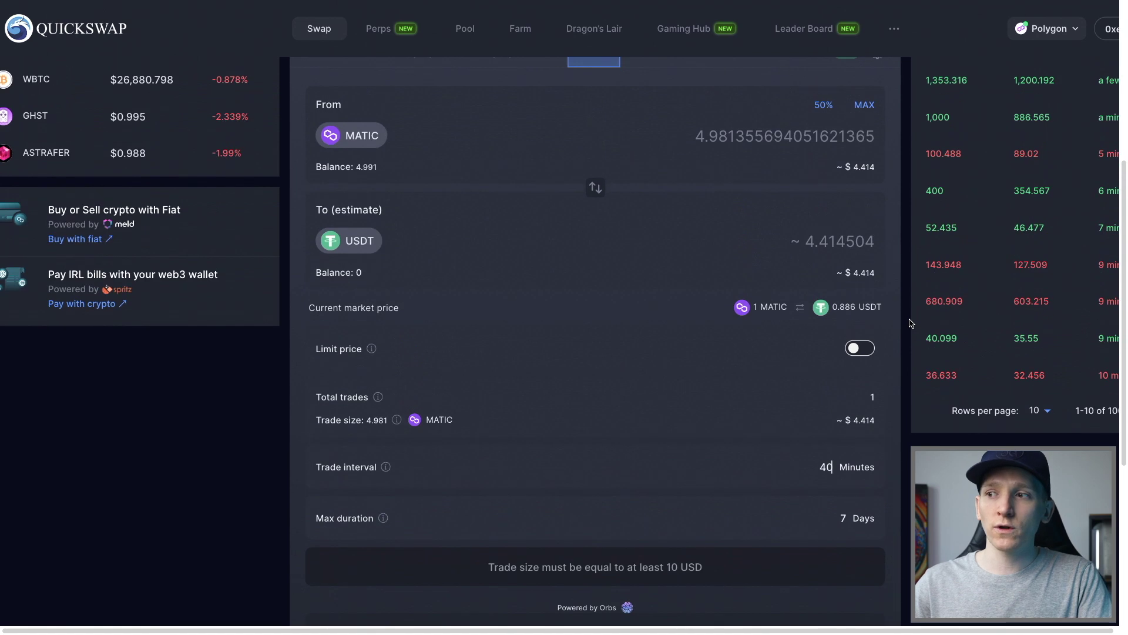
pyautogui.scroll(2, 909, 324)
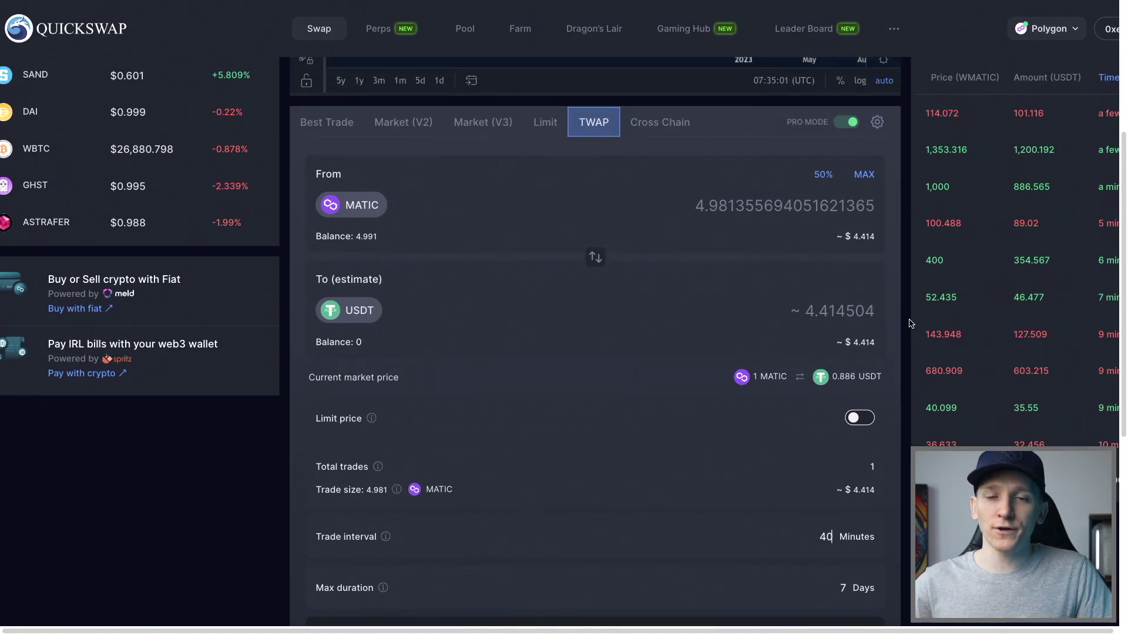
pyautogui.scroll(-1, 909, 297)
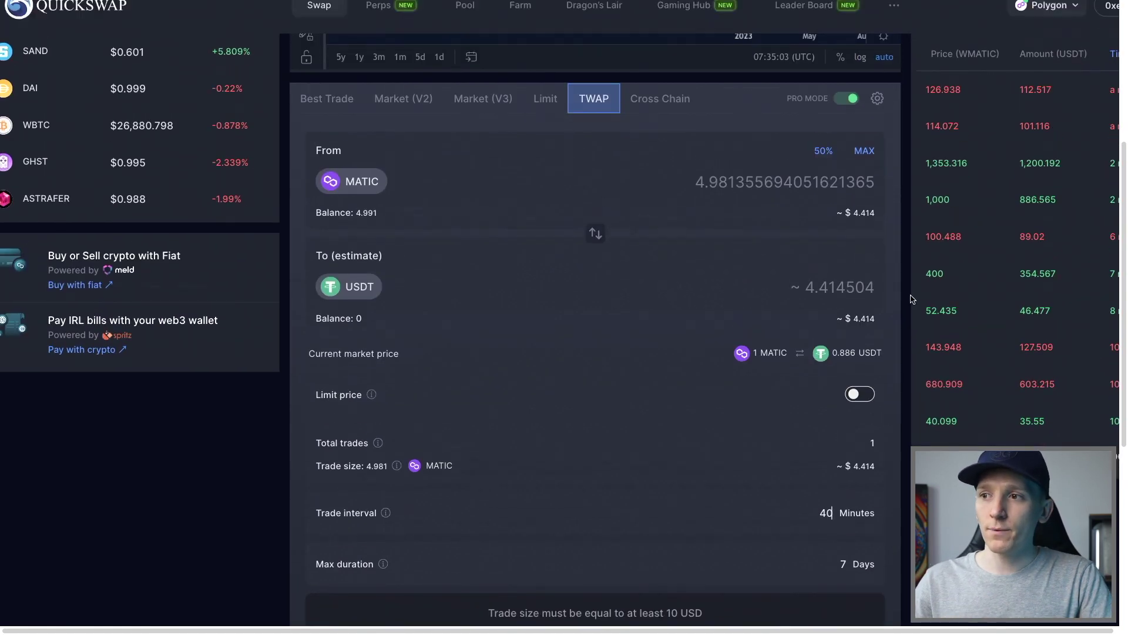
pyautogui.scroll(1, 910, 297)
pyautogui.scroll(1, 912, 280)
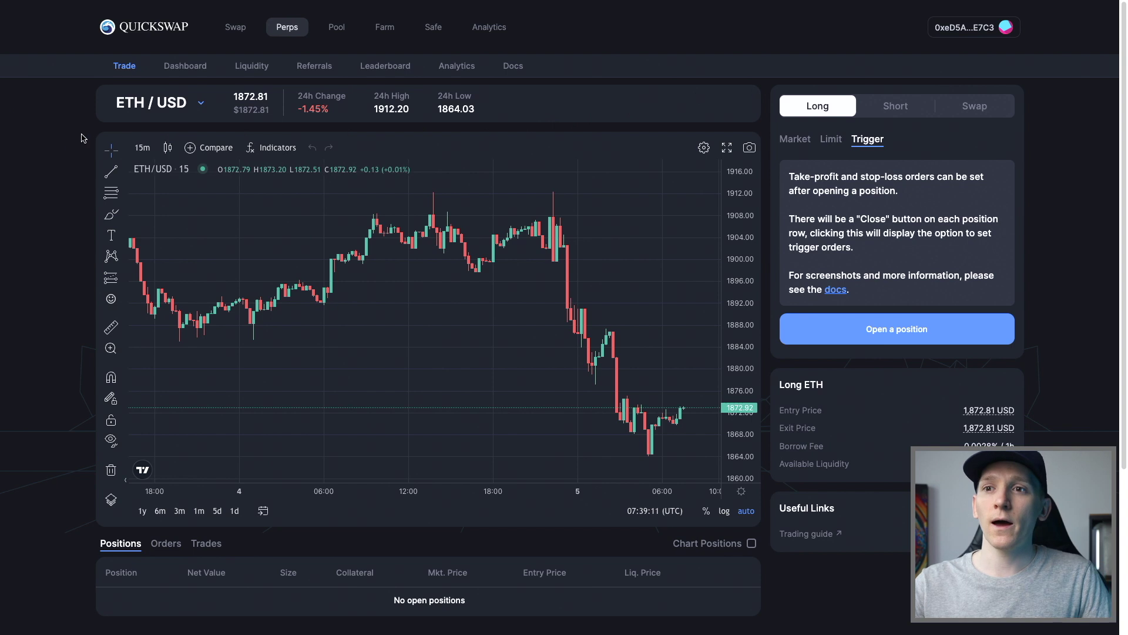
# Look over the ETH/USD perpetuals page with its chart and positions, and compare the Long and Short order forms.
pyautogui.scroll(-2, 67, 171)
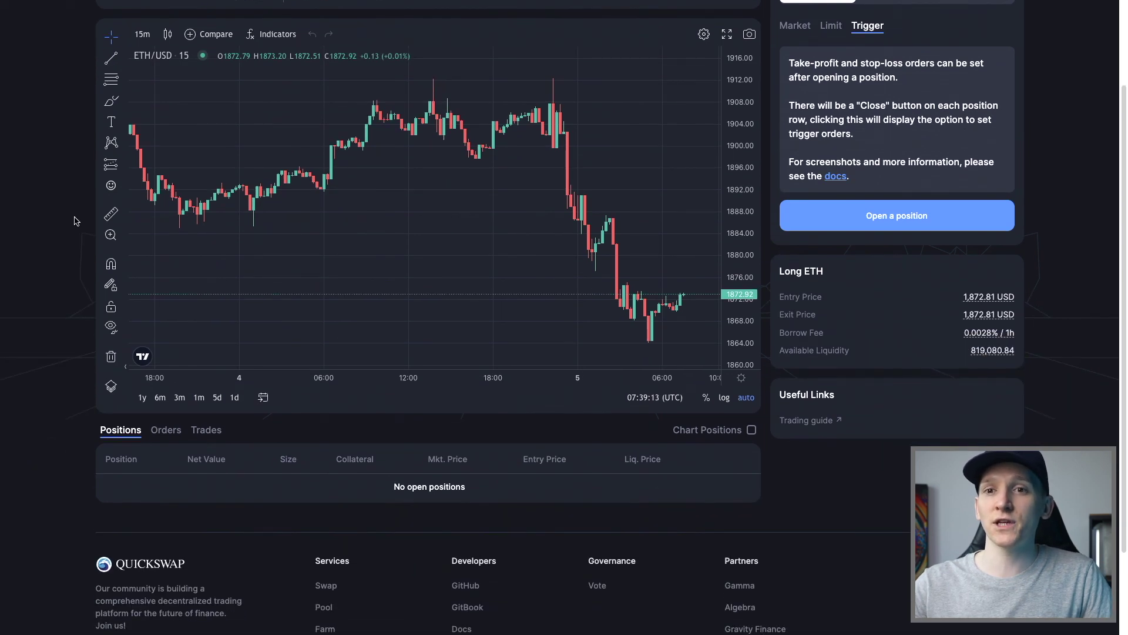
pyautogui.scroll(2, 74, 221)
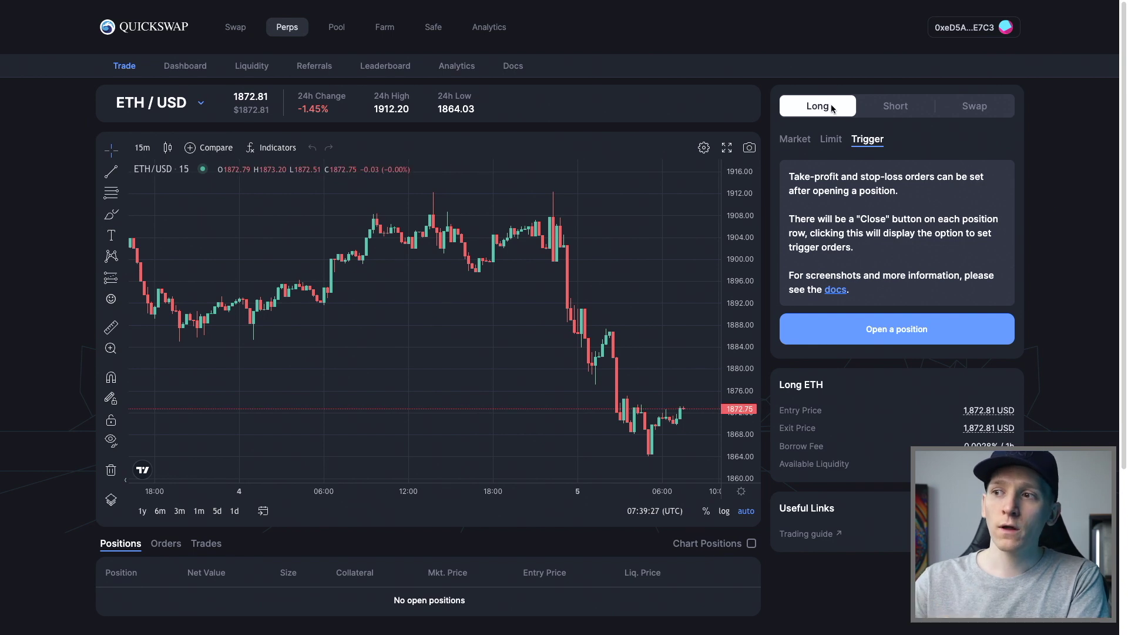
pyautogui.click(892, 111)
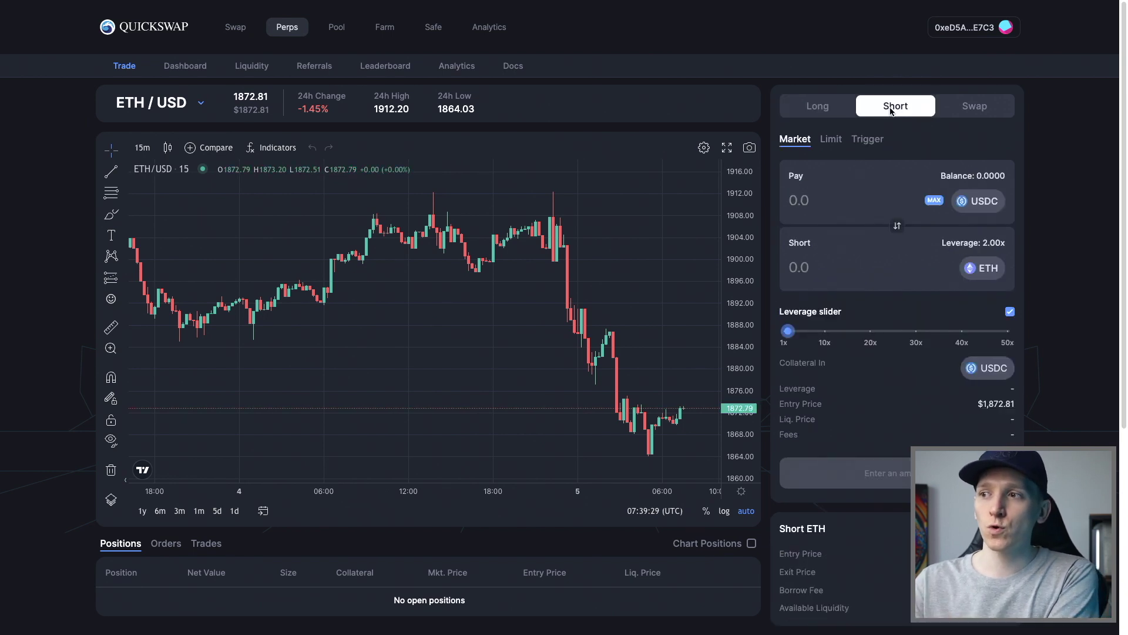
pyautogui.click(817, 107)
pyautogui.click(892, 110)
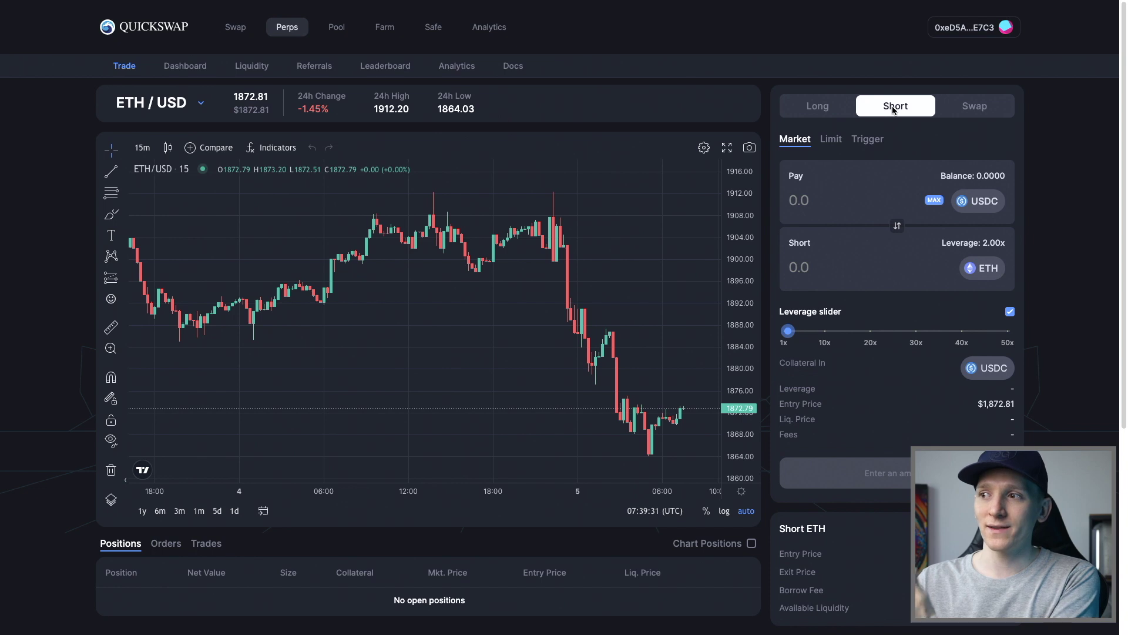
# Show the perpetuals Swap form and view the tokens available to receive without choosing one.
pyautogui.click(975, 106)
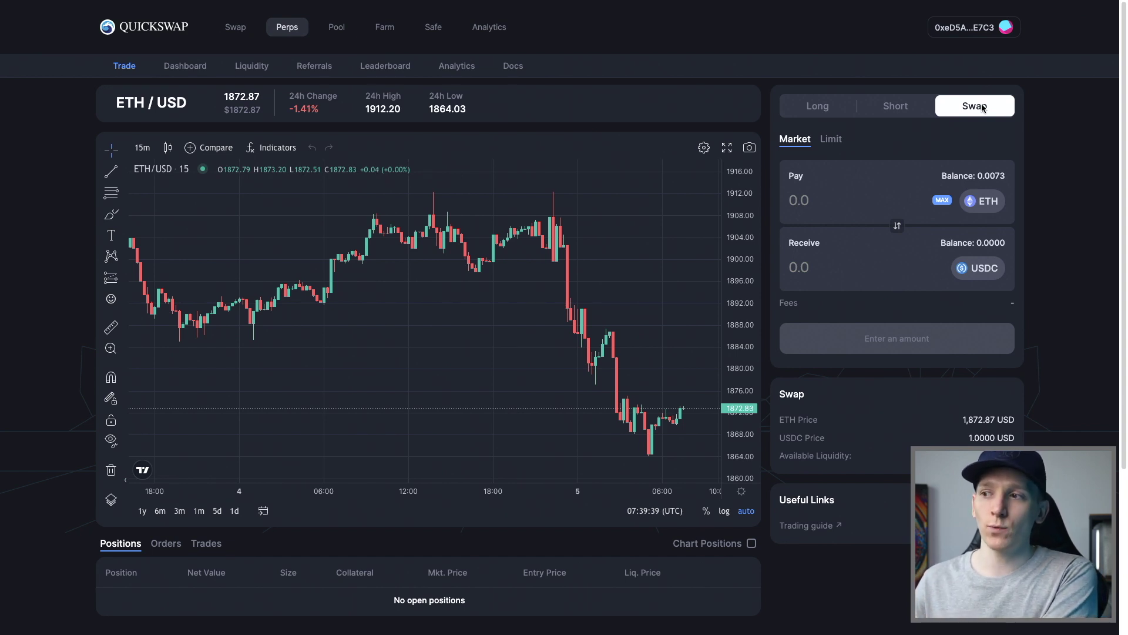
pyautogui.click(981, 269)
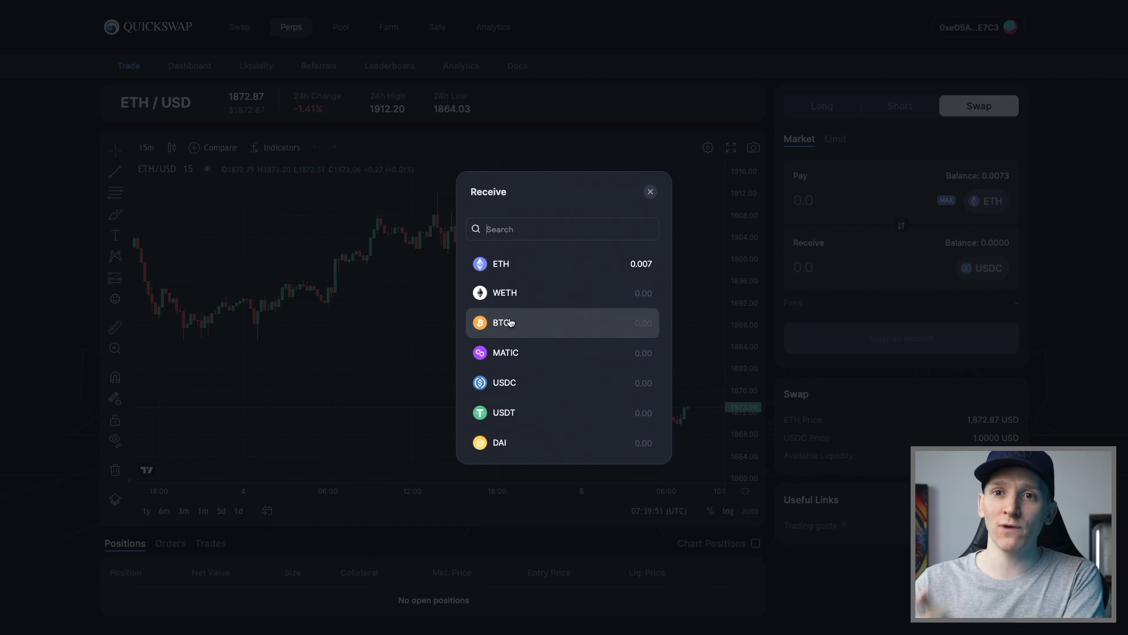
pyautogui.click(650, 192)
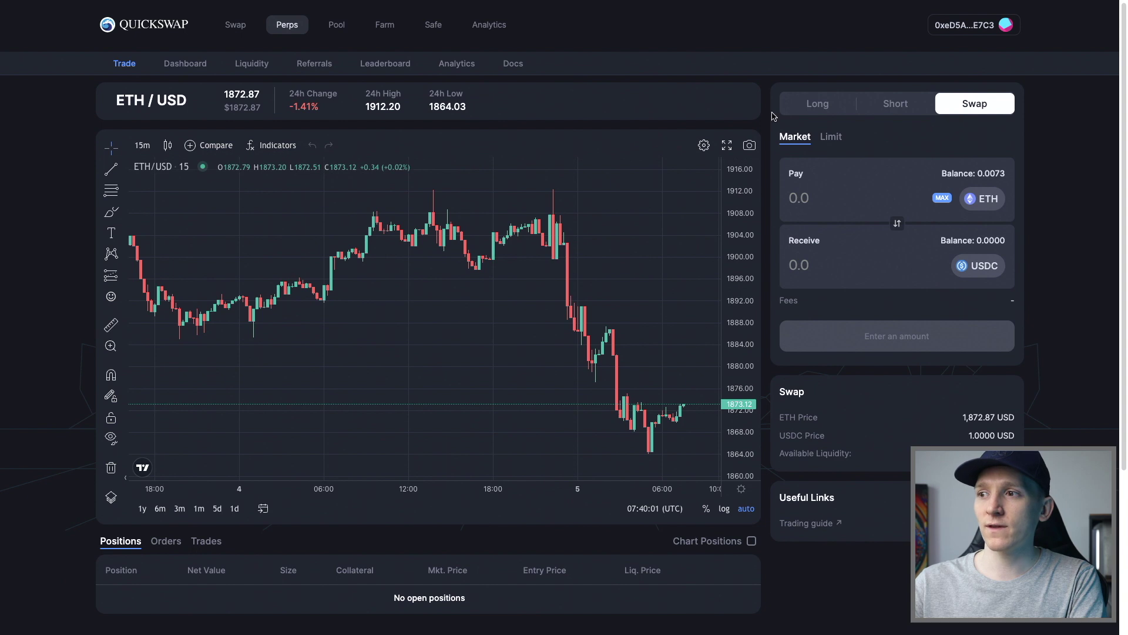
# Compare the Long and Short forms once more and return to the Swap form.
pyautogui.click(840, 110)
pyautogui.click(908, 112)
pyautogui.click(824, 109)
pyautogui.click(907, 113)
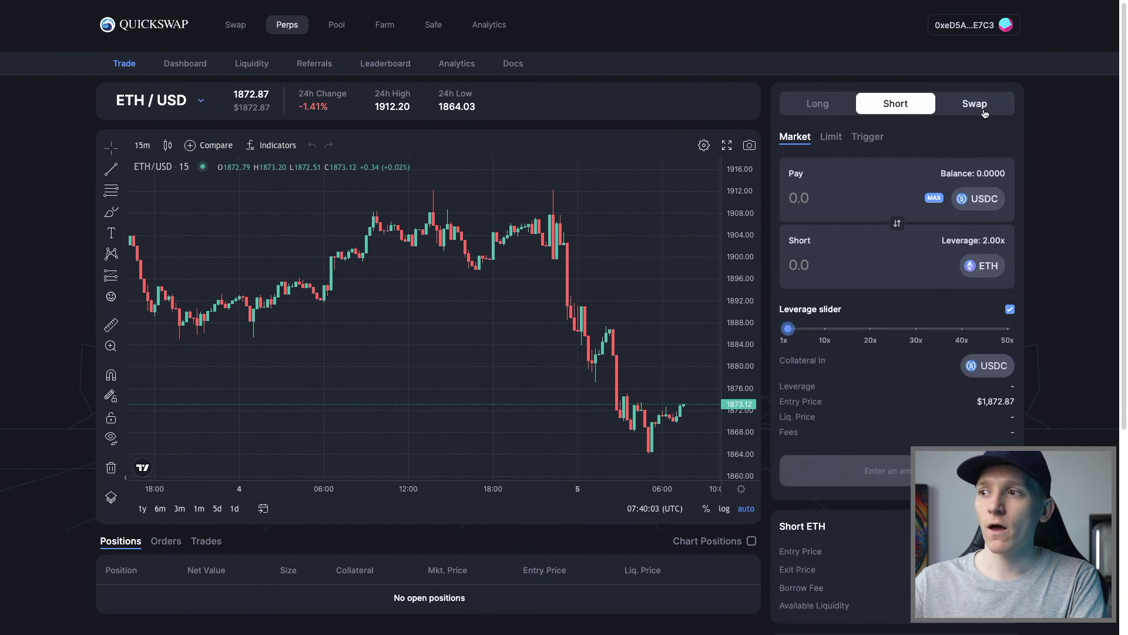
pyautogui.click(977, 108)
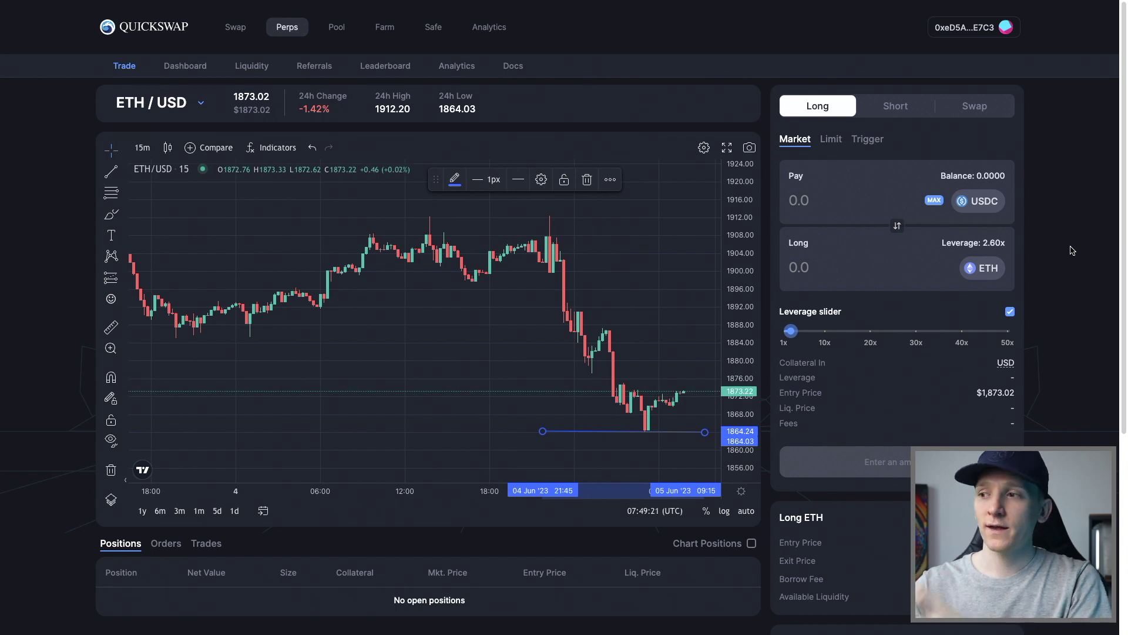
# Choose the ETH/USD market and enter 100 ETH as the amount to pay for a market long.
pyautogui.click(189, 101)
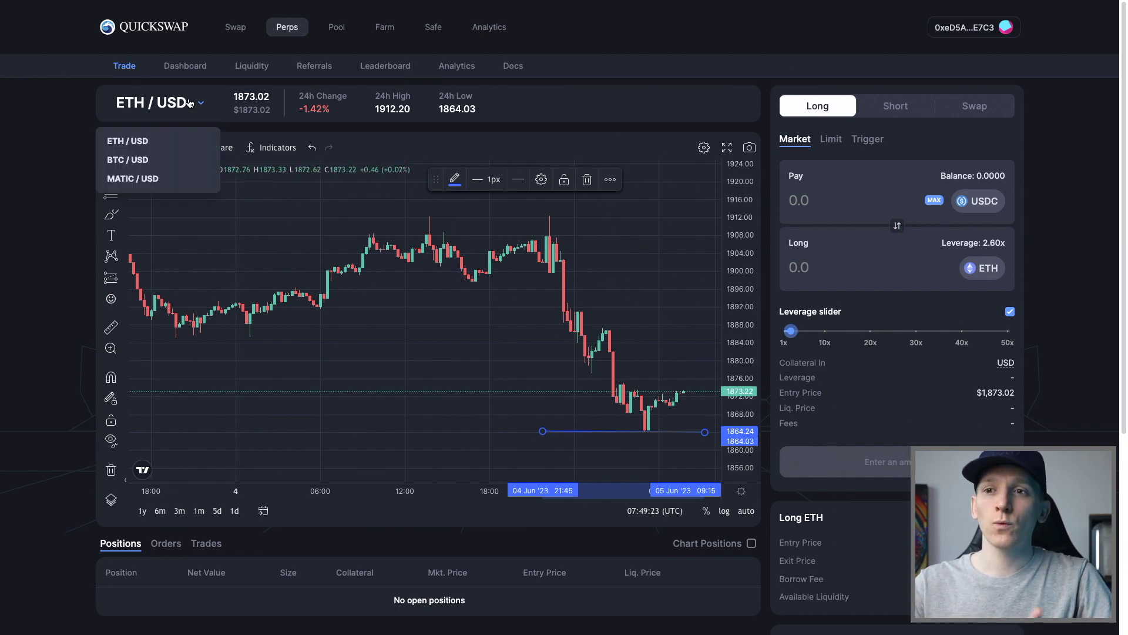
pyautogui.click(128, 141)
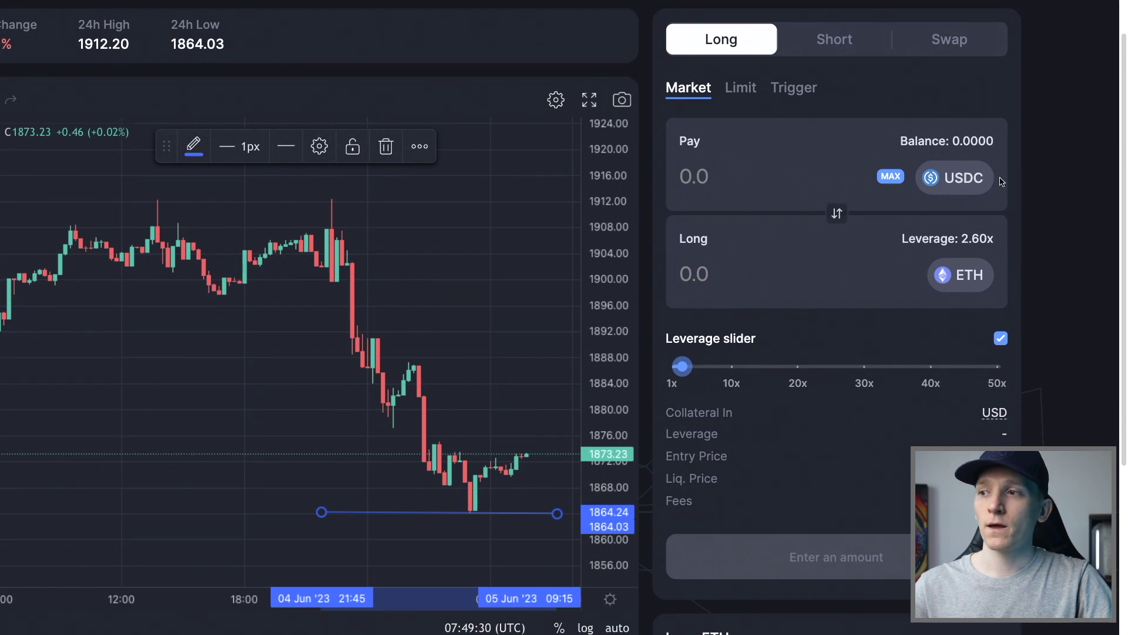
pyautogui.click(962, 177)
pyautogui.click(302, 262)
pyautogui.click(721, 180)
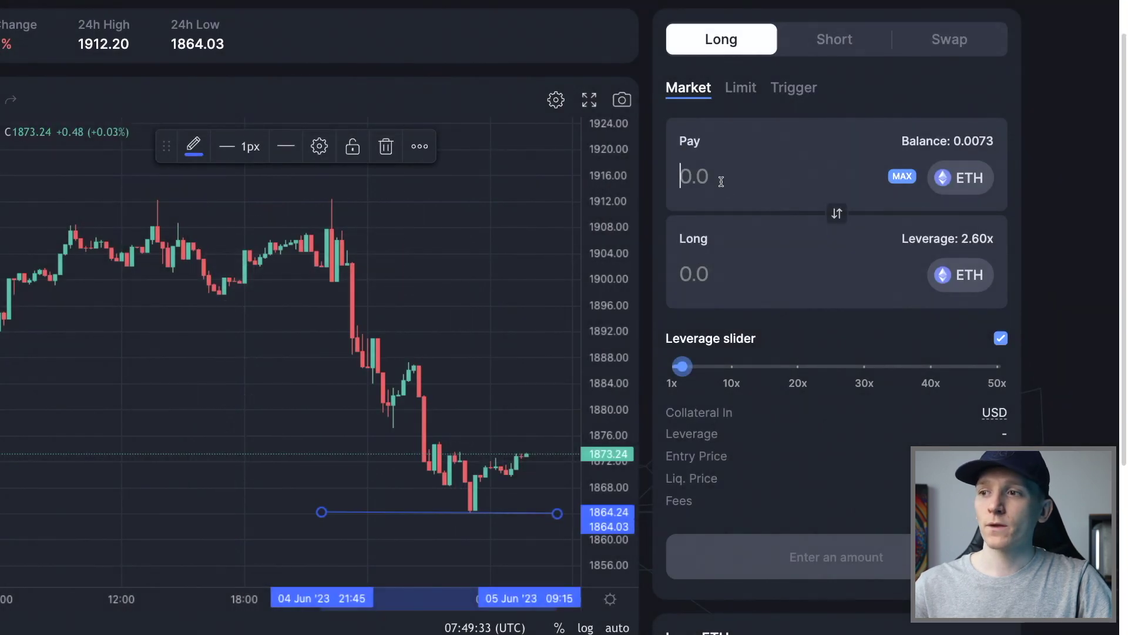
pyautogui.write('100')
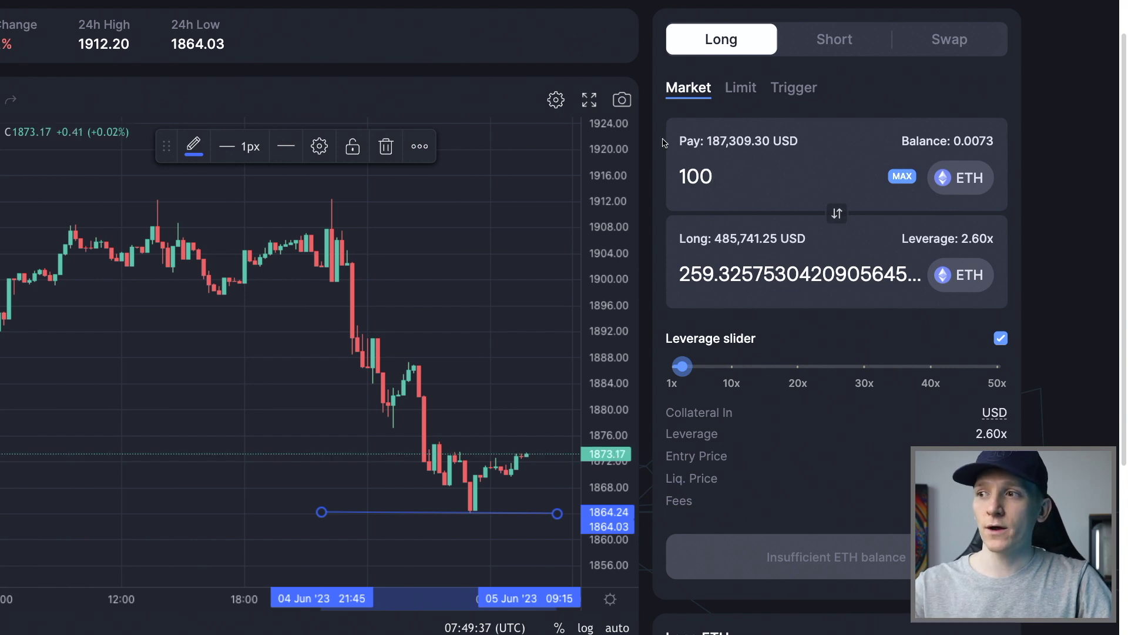
pyautogui.moveTo(722, 174); pyautogui.dragTo(643, 151)
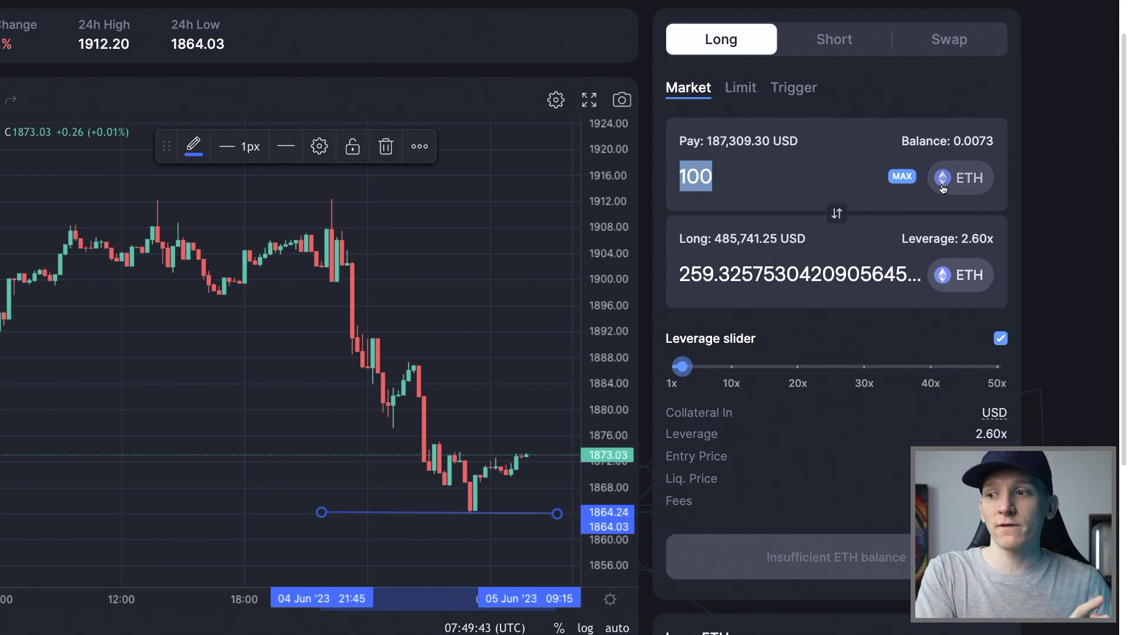
# Examine the long order's leverage and collateral details, and view the Swap form before returning to the Long form.
pyautogui.scroll(-1, 882, 497)
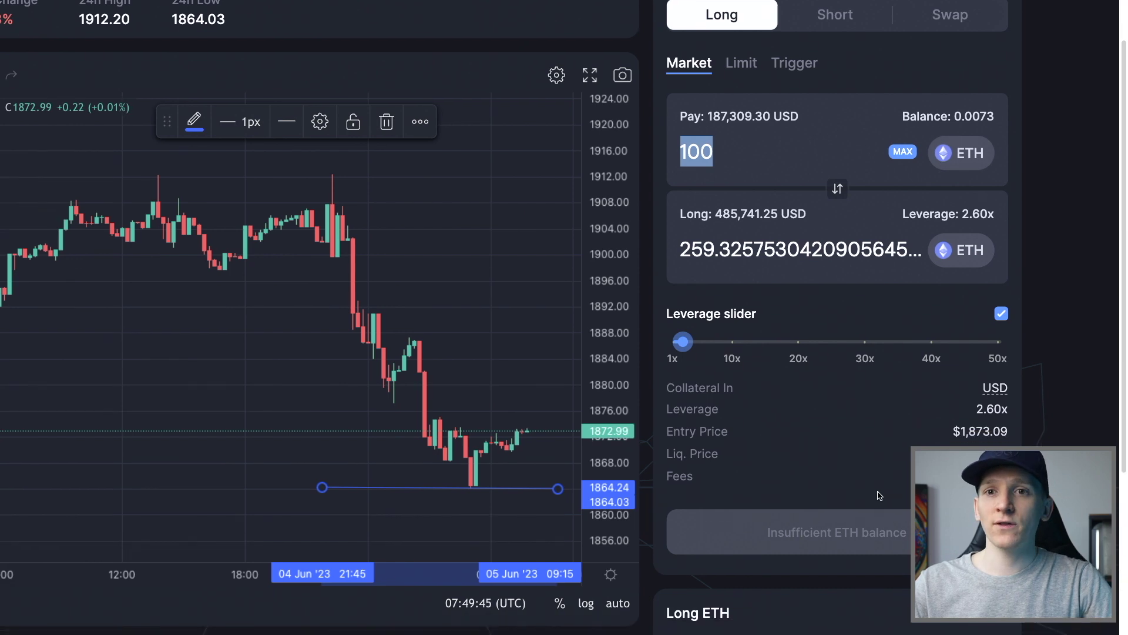
pyautogui.moveTo(672, 333); pyautogui.dragTo(735, 333)
pyautogui.moveTo(989, 335)
pyautogui.scroll(2, 972, 235)
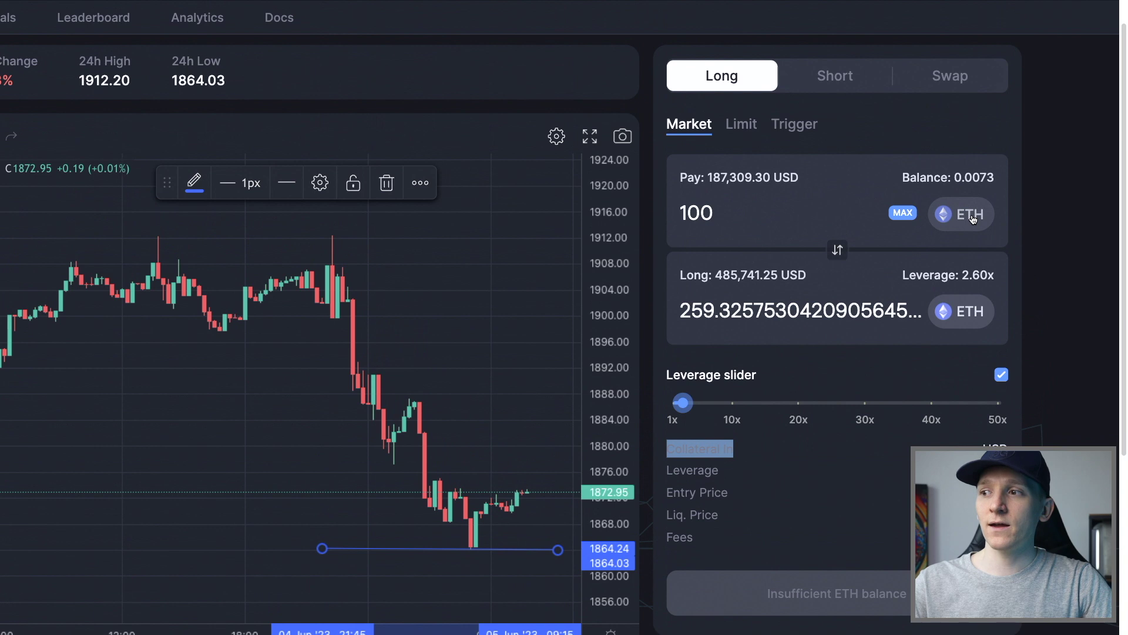
pyautogui.click(957, 78)
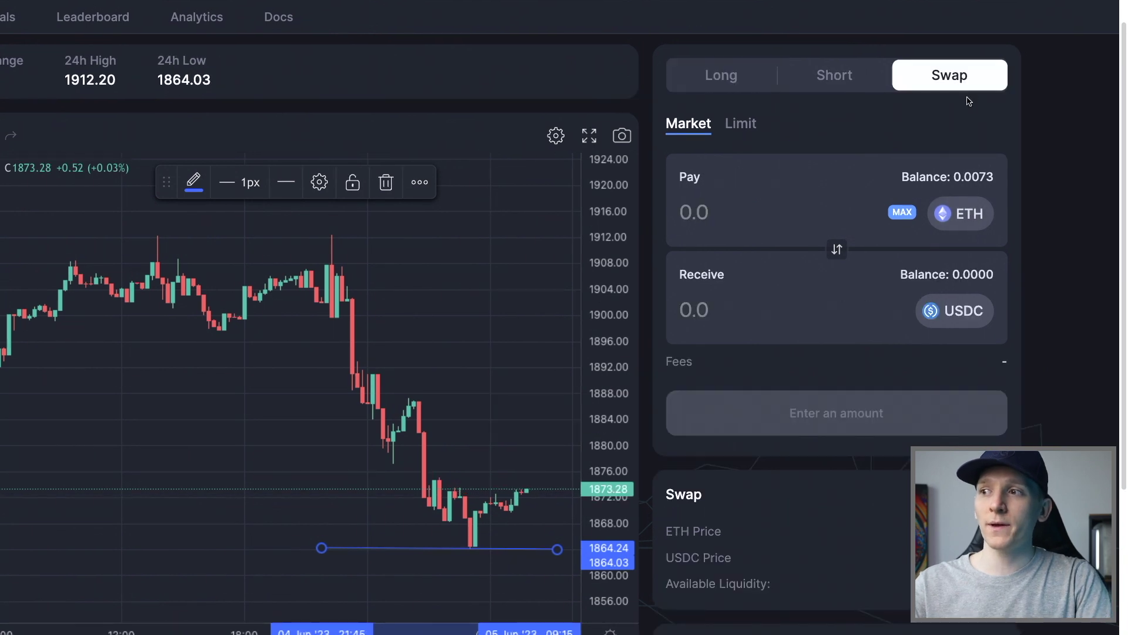
pyautogui.click(726, 85)
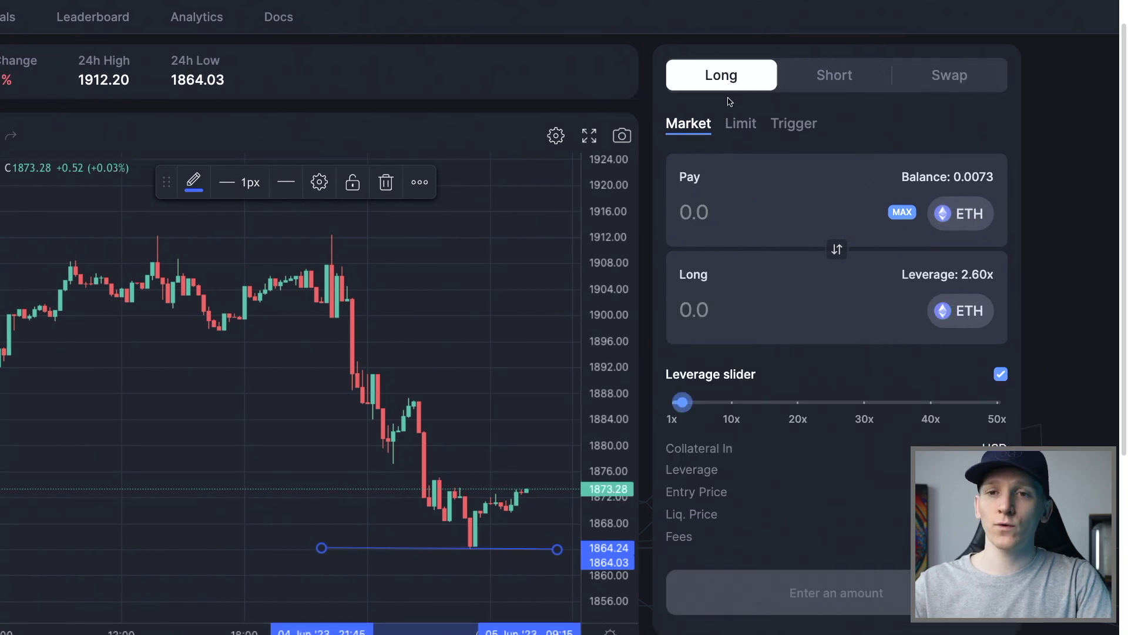
# Choose USDC as the token to pay for the ETH long and set the amount to 100.
pyautogui.click(960, 213)
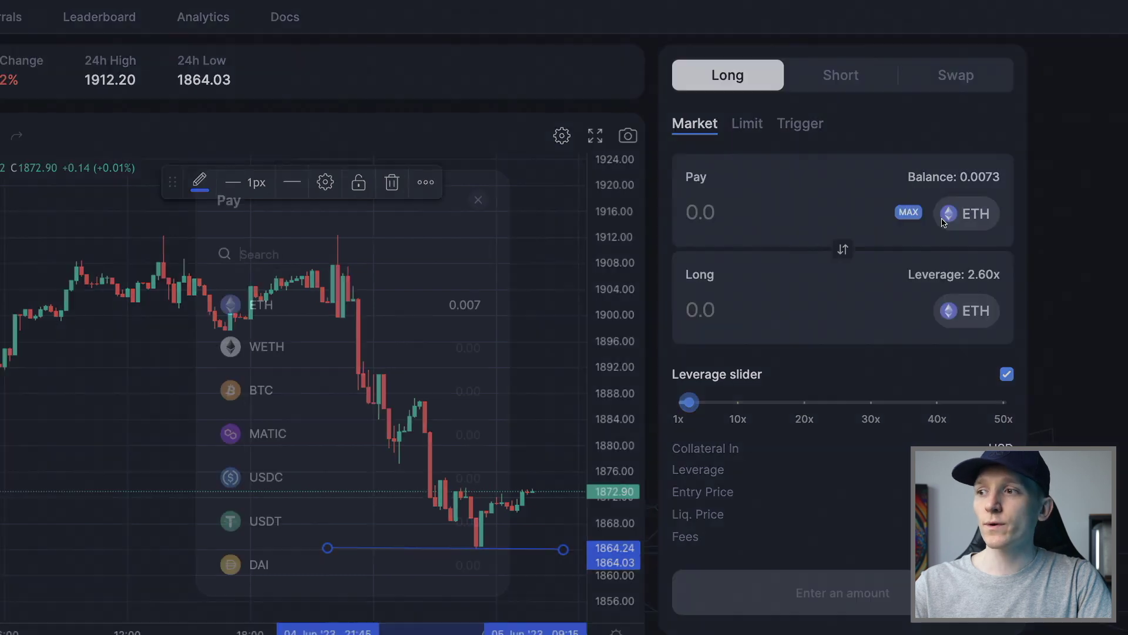
pyautogui.click(287, 476)
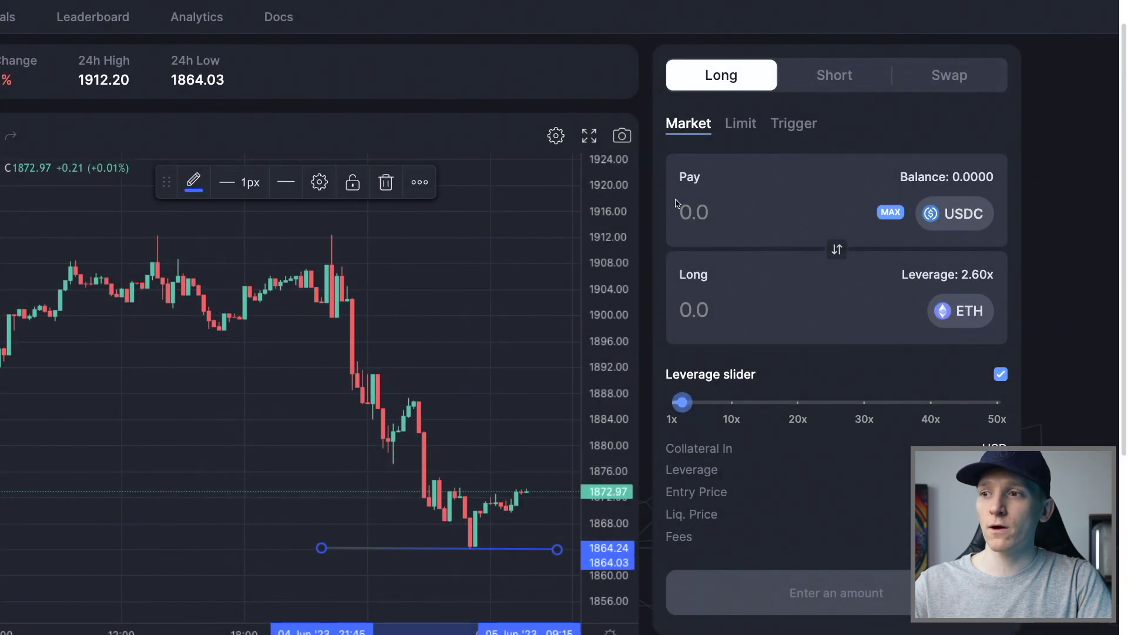
pyautogui.click(714, 206)
pyautogui.write('100')
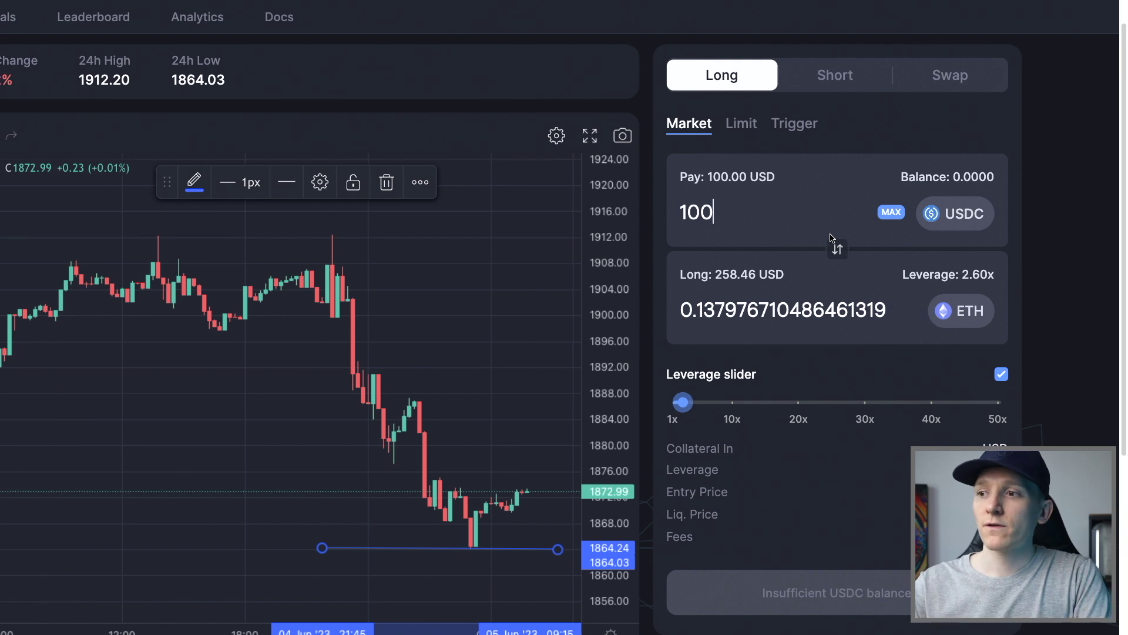
# Examine the long's USD position size, leverage, collateral, entry price, liquidation price and fees against the amount paid.
pyautogui.scroll(-2, 830, 237)
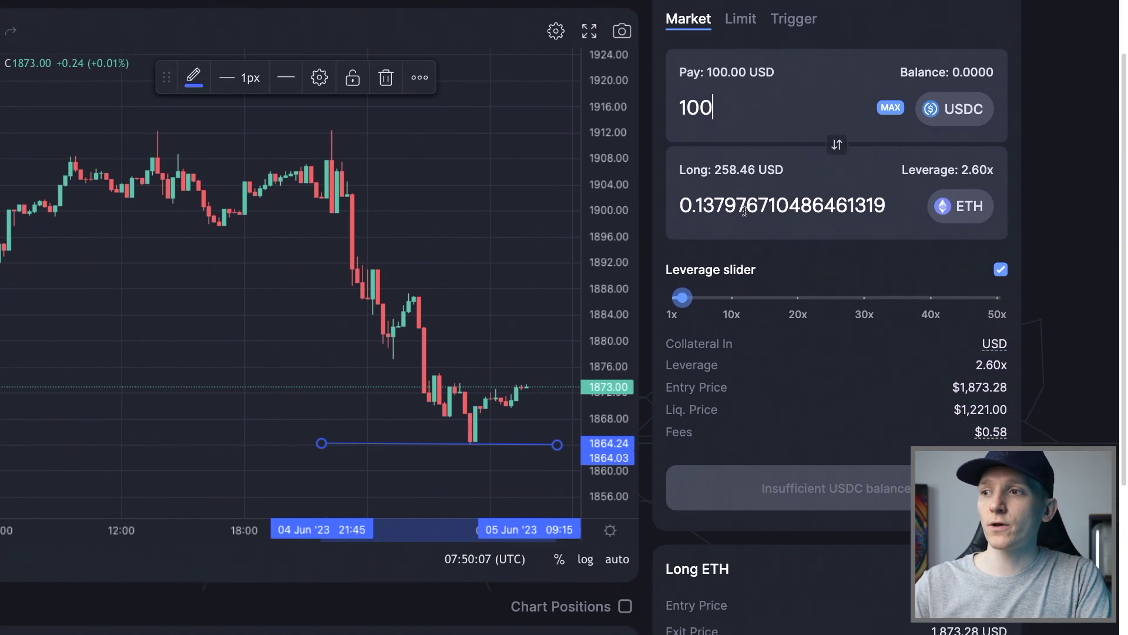
pyautogui.moveTo(712, 170); pyautogui.dragTo(769, 169)
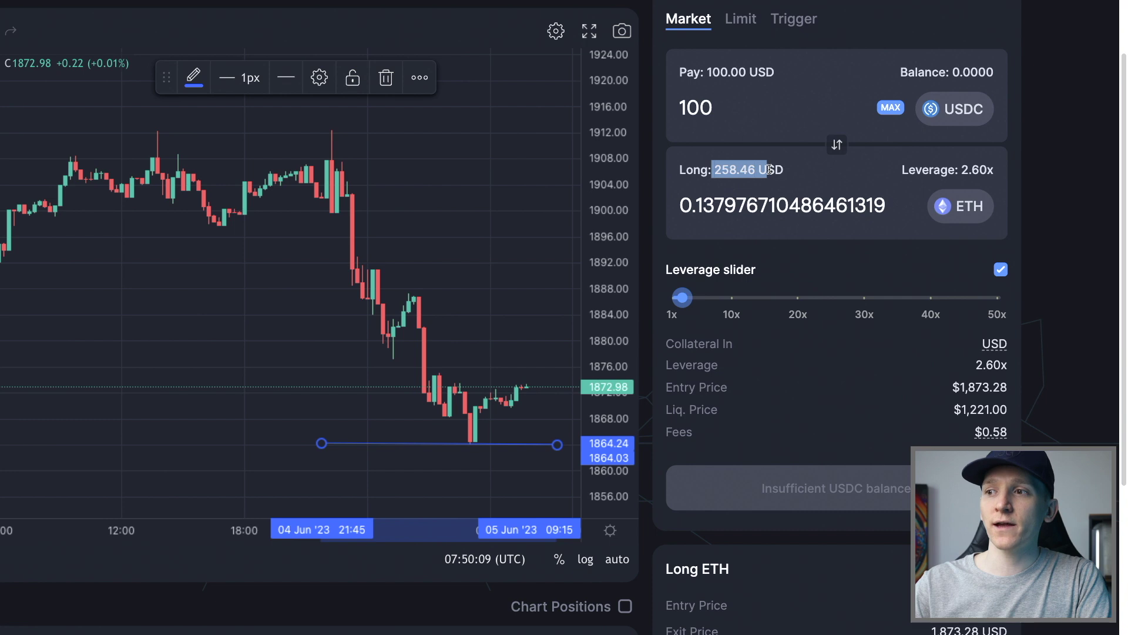
pyautogui.moveTo(962, 170); pyautogui.dragTo(989, 168)
pyautogui.click(989, 168)
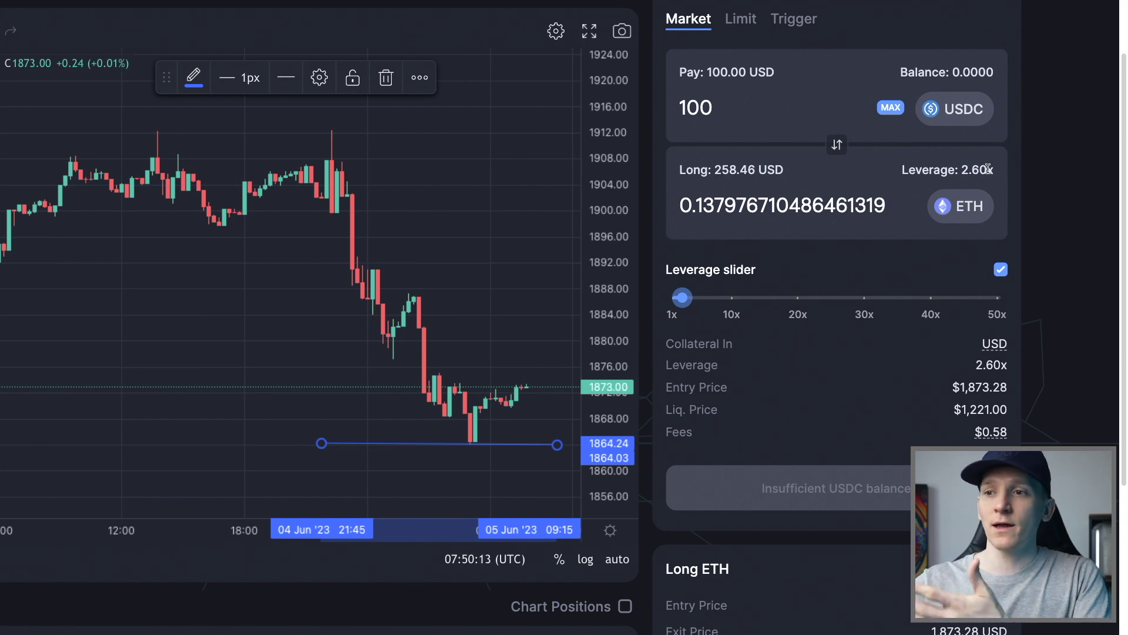
pyautogui.scroll(-2, 1012, 228)
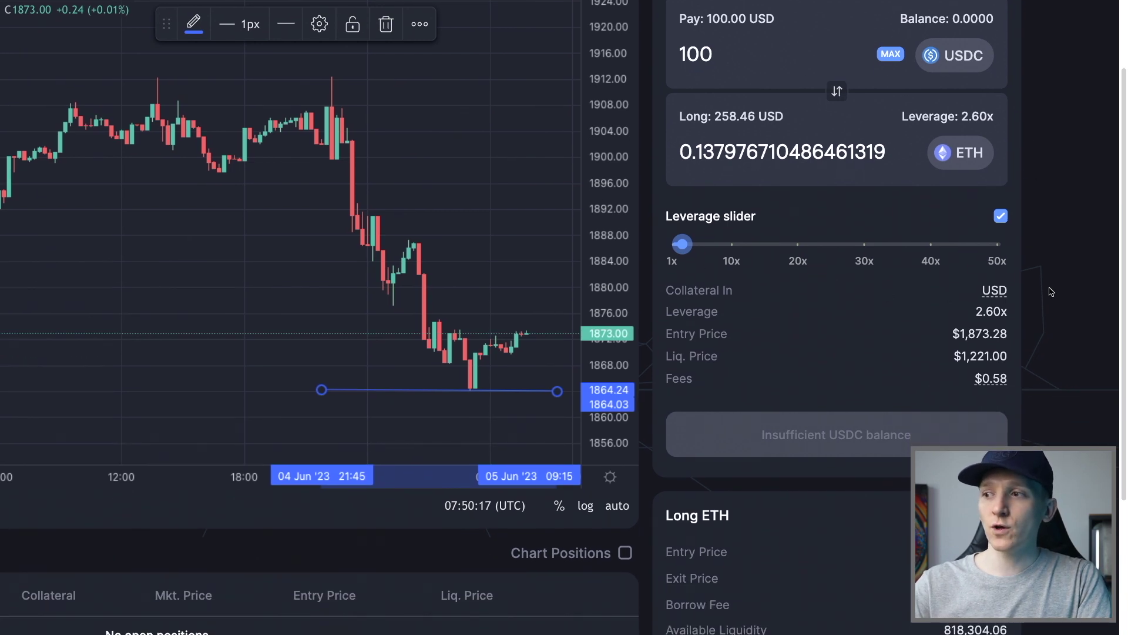
pyautogui.moveTo(992, 294)
pyautogui.click(707, 59)
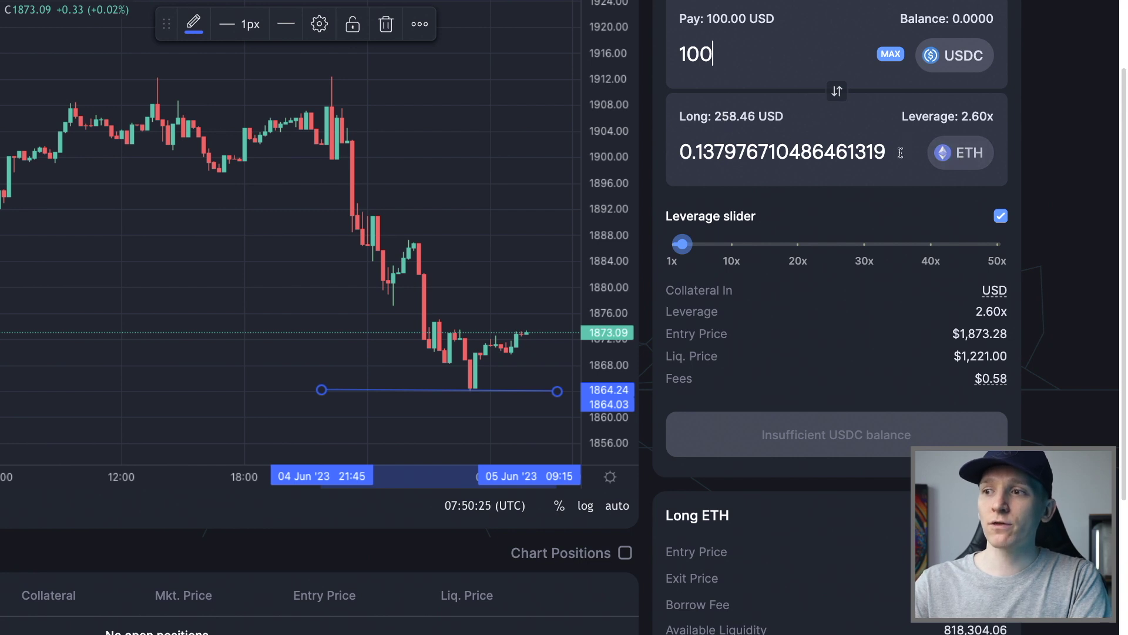
# Raise the ETH long's leverage to 13.90x and further to the maximum of 50.50x.
pyautogui.moveTo(684, 246); pyautogui.dragTo(657, 270)
pyautogui.moveTo(842, 240); pyautogui.dragTo(758, 243)
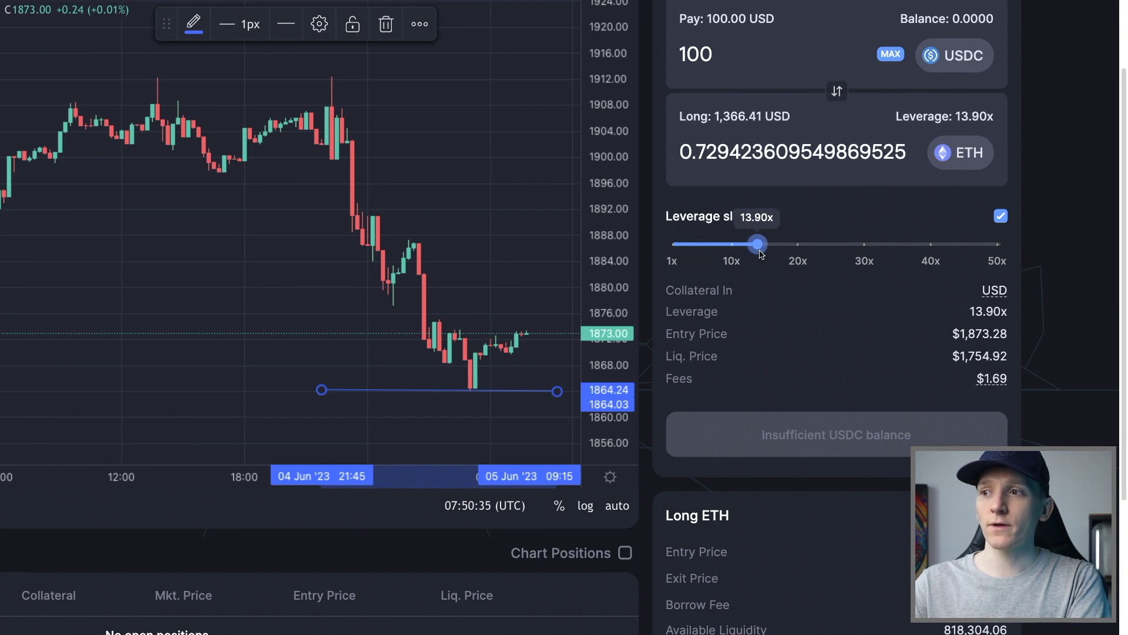
pyautogui.scroll(2, 727, 96)
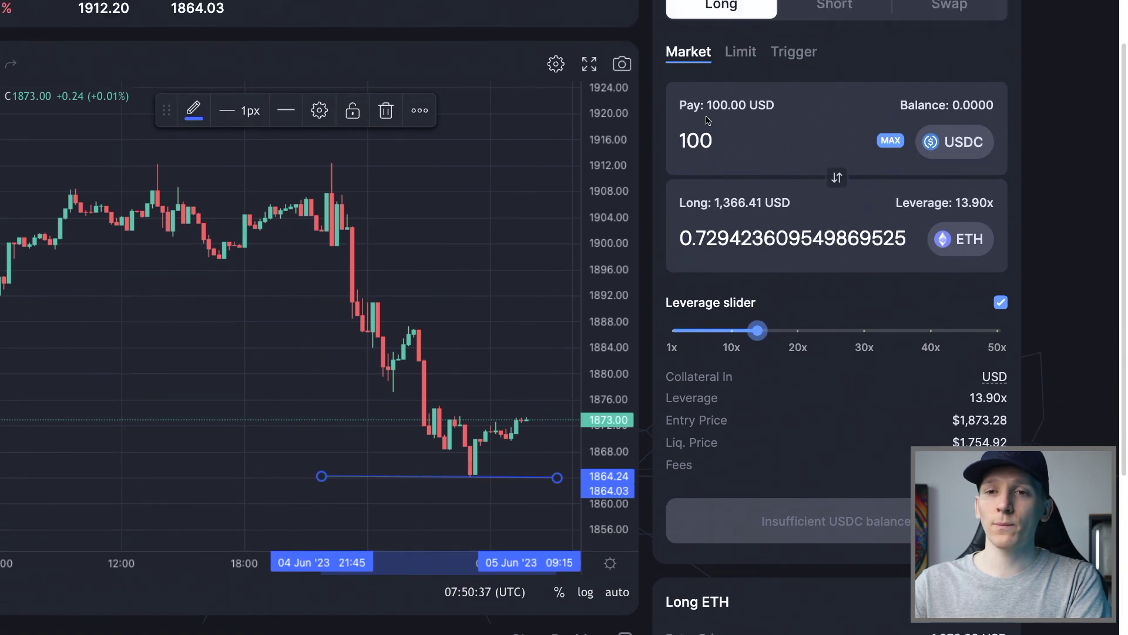
pyautogui.scroll(-1, 700, 126)
pyautogui.moveTo(758, 285); pyautogui.dragTo(1024, 278)
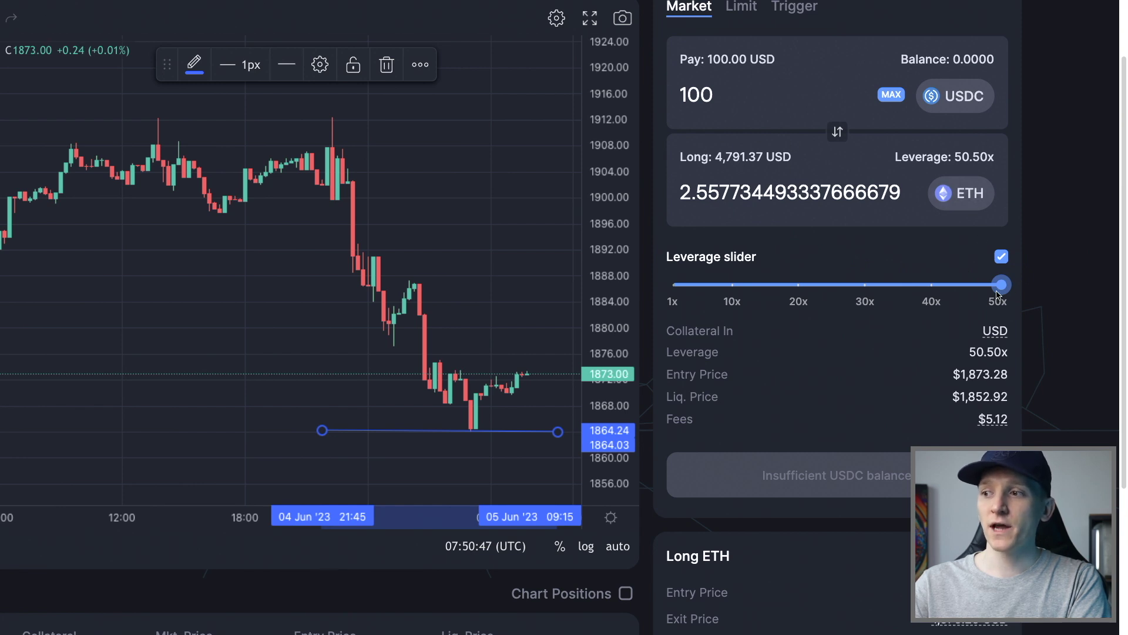
pyautogui.scroll(-2, 852, 306)
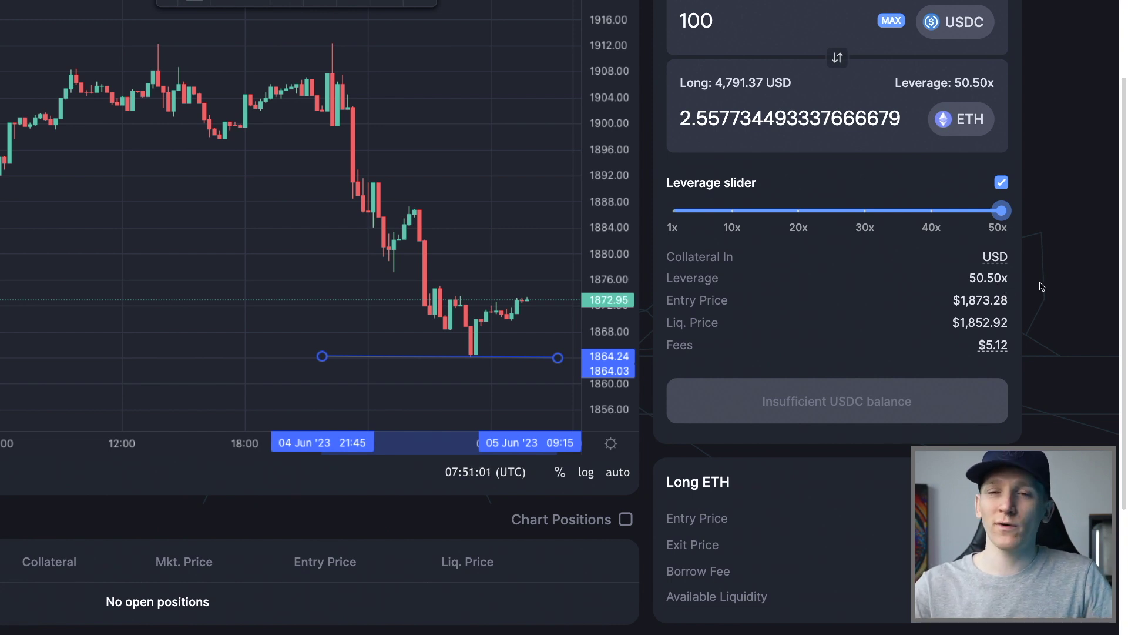
# Lower the ETH long's leverage to 4.60x and examine the resulting liquidation price.
pyautogui.moveTo(1001, 208); pyautogui.dragTo(696, 209)
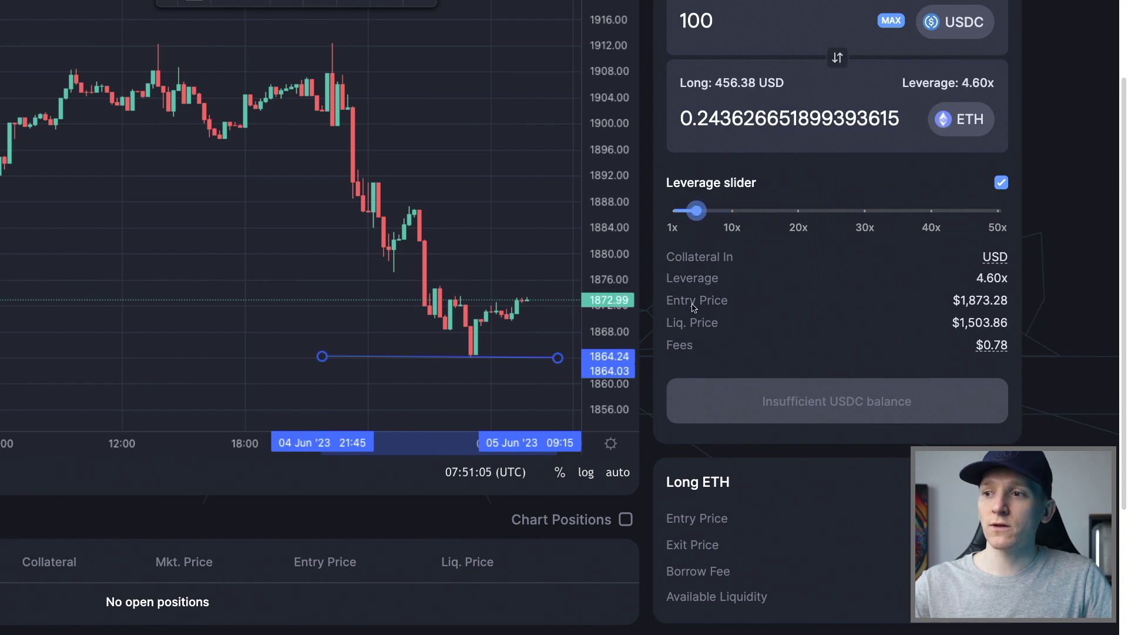
pyautogui.moveTo(958, 322); pyautogui.dragTo(991, 324)
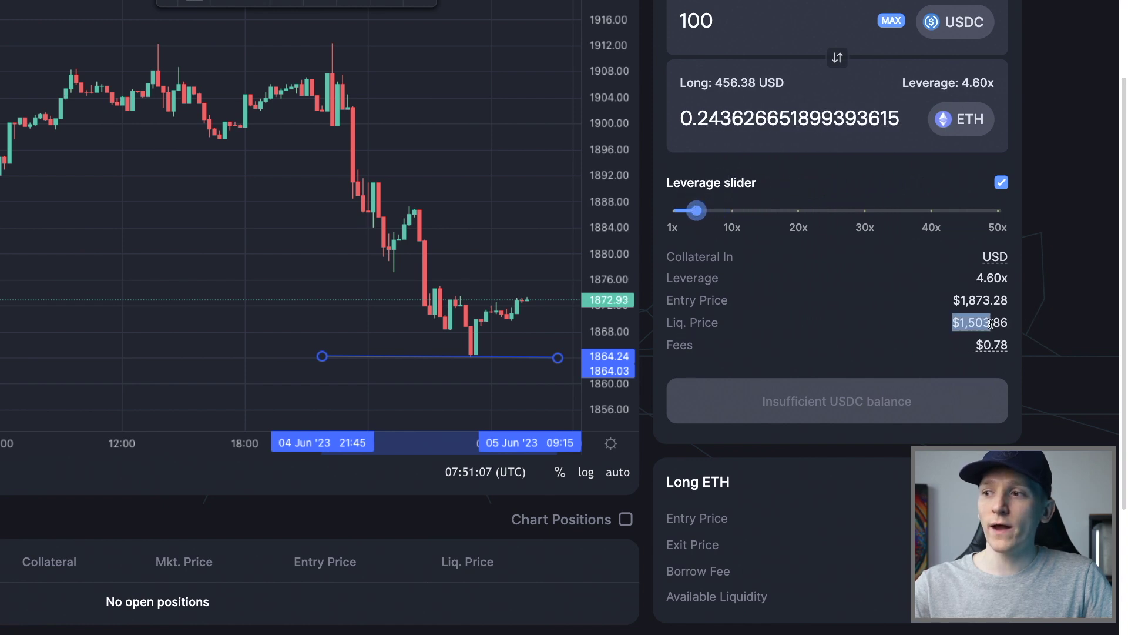
pyautogui.click(1008, 317)
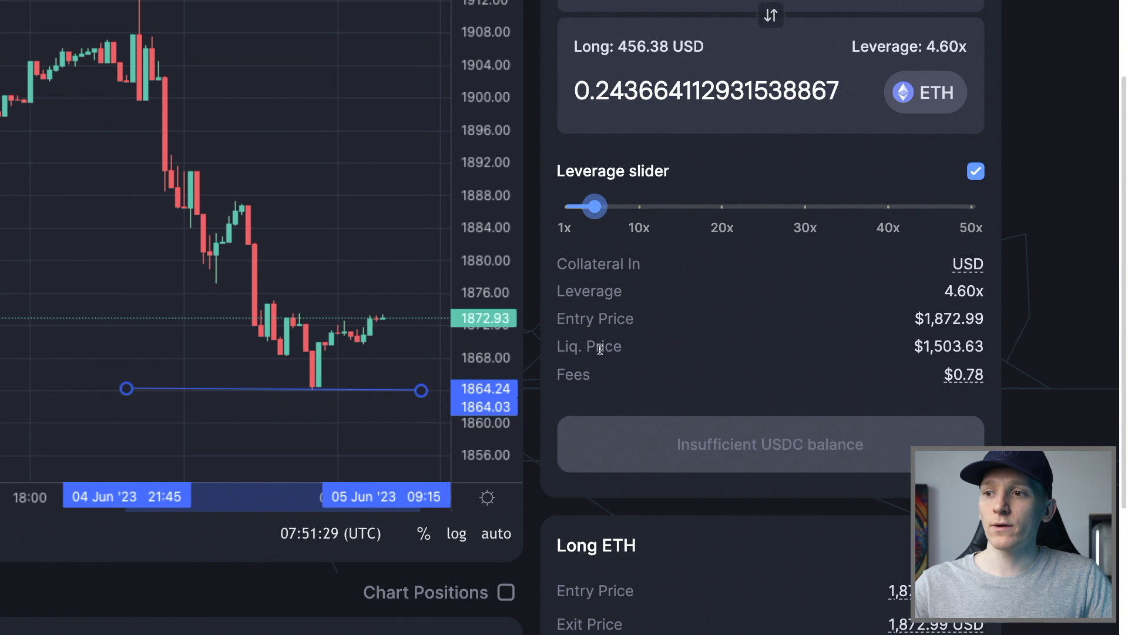
# Compare the ETH long's liquidation price at 50.50x and 7.90x leverage, and settle on 9.30x.
pyautogui.moveTo(594, 206); pyautogui.dragTo(974, 201)
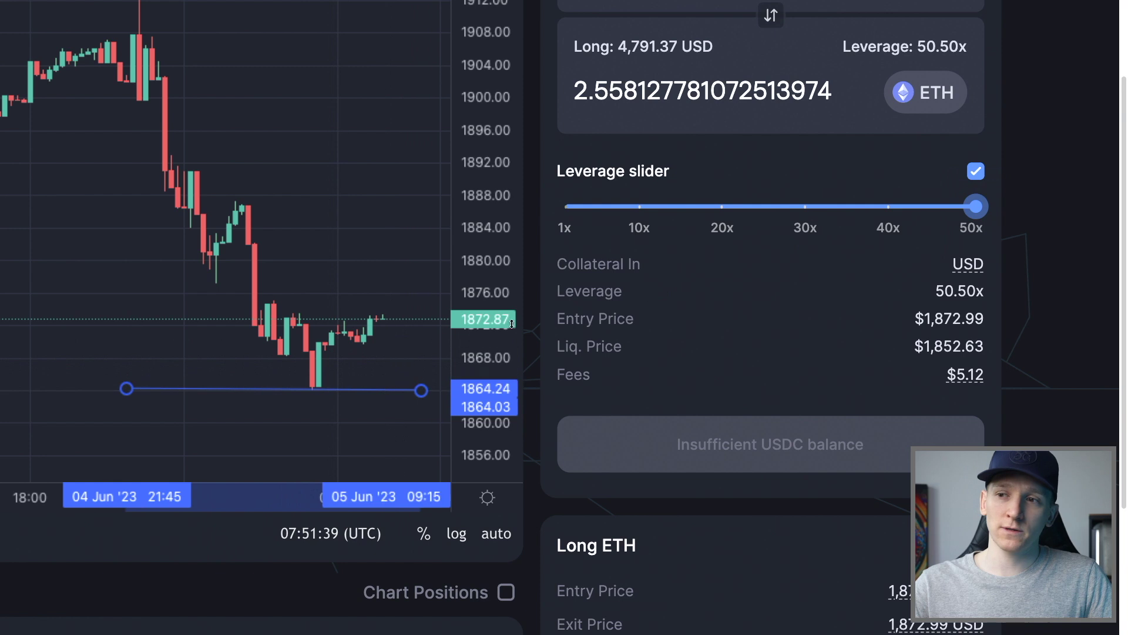
pyautogui.moveTo(976, 206); pyautogui.dragTo(621, 206)
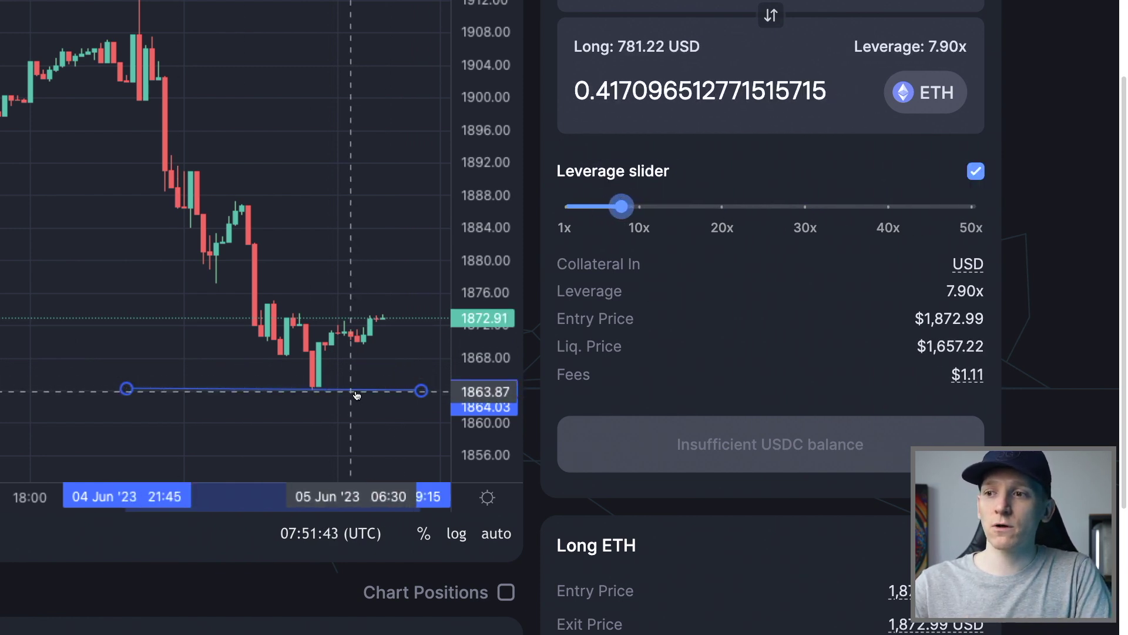
pyautogui.moveTo(637, 207); pyautogui.dragTo(633, 206)
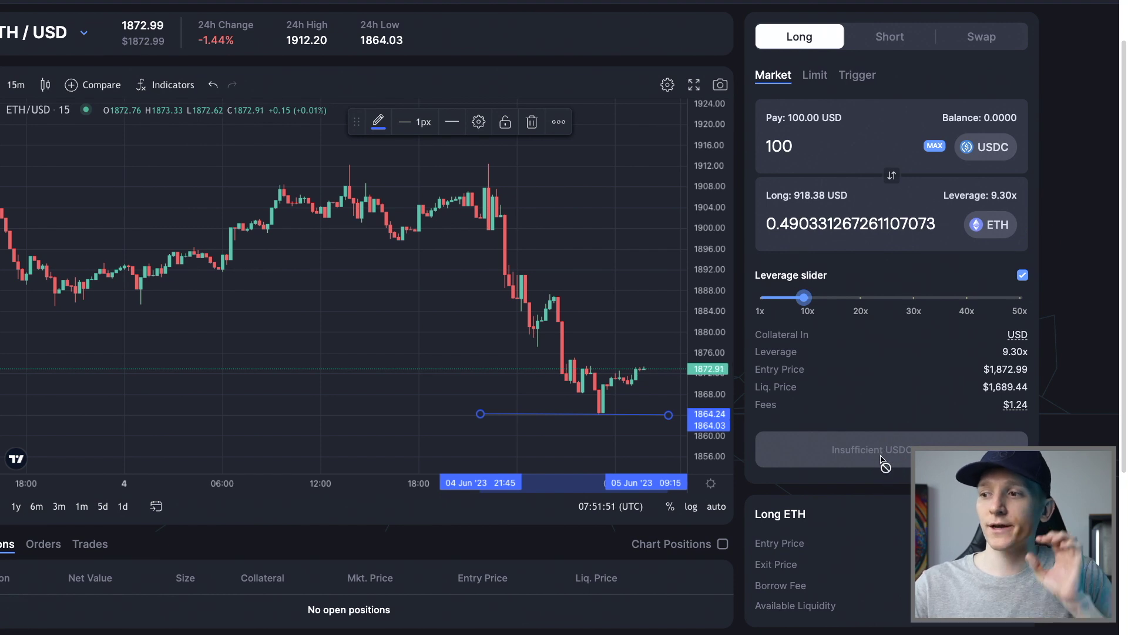
pyautogui.scroll(-1, 892, 448)
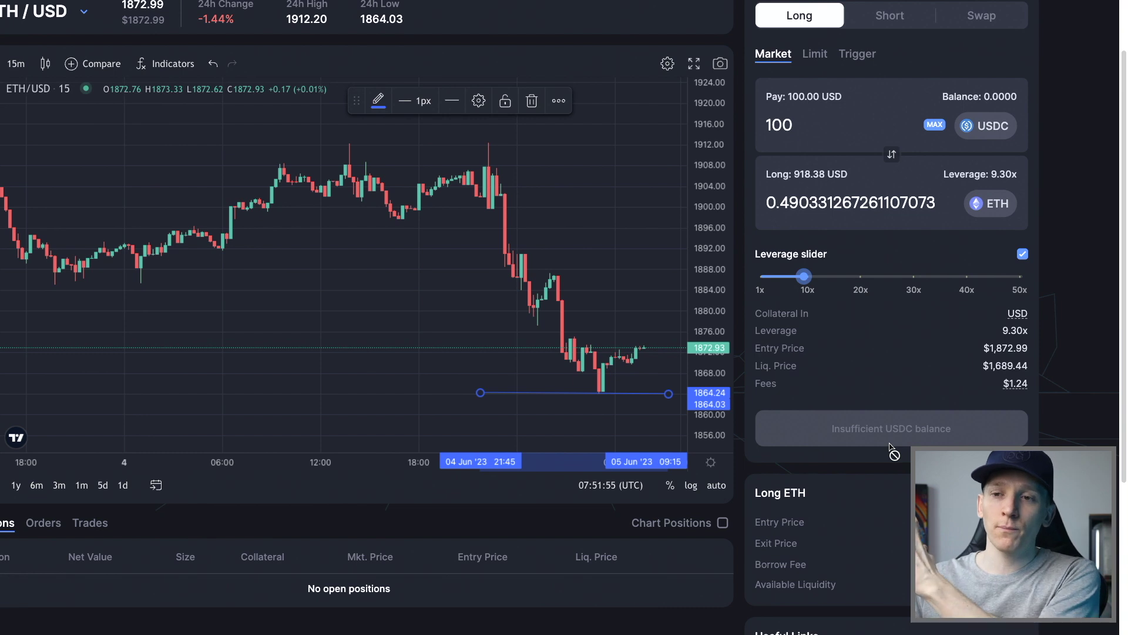
pyautogui.scroll(-2, 894, 451)
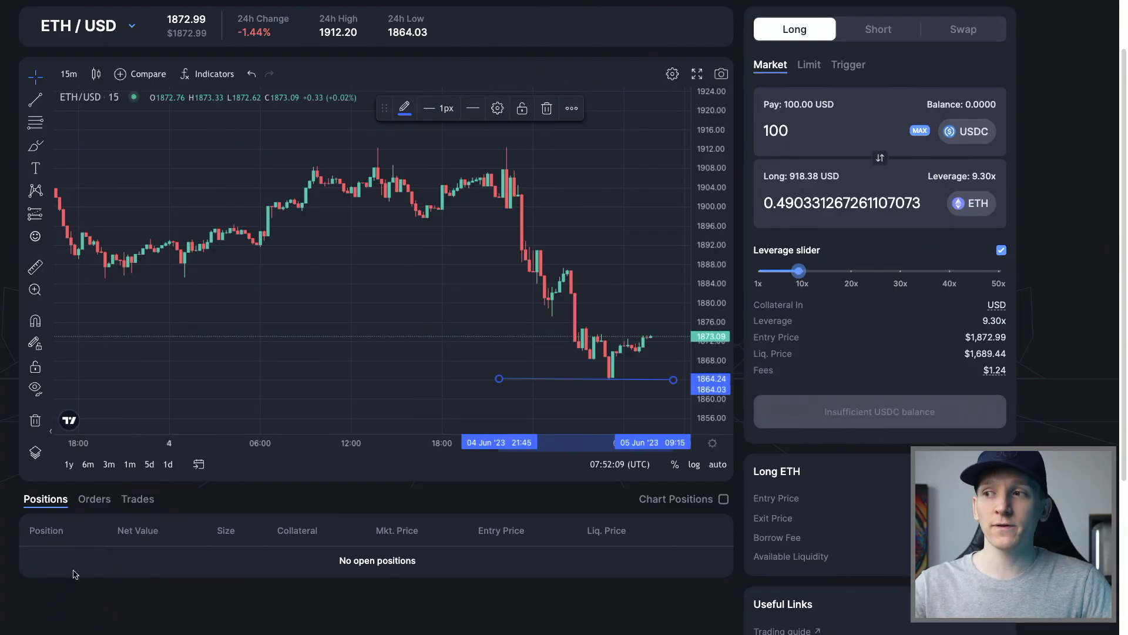
# View the Trigger order instructions for the ETH long and the market details below them.
pyautogui.click(853, 66)
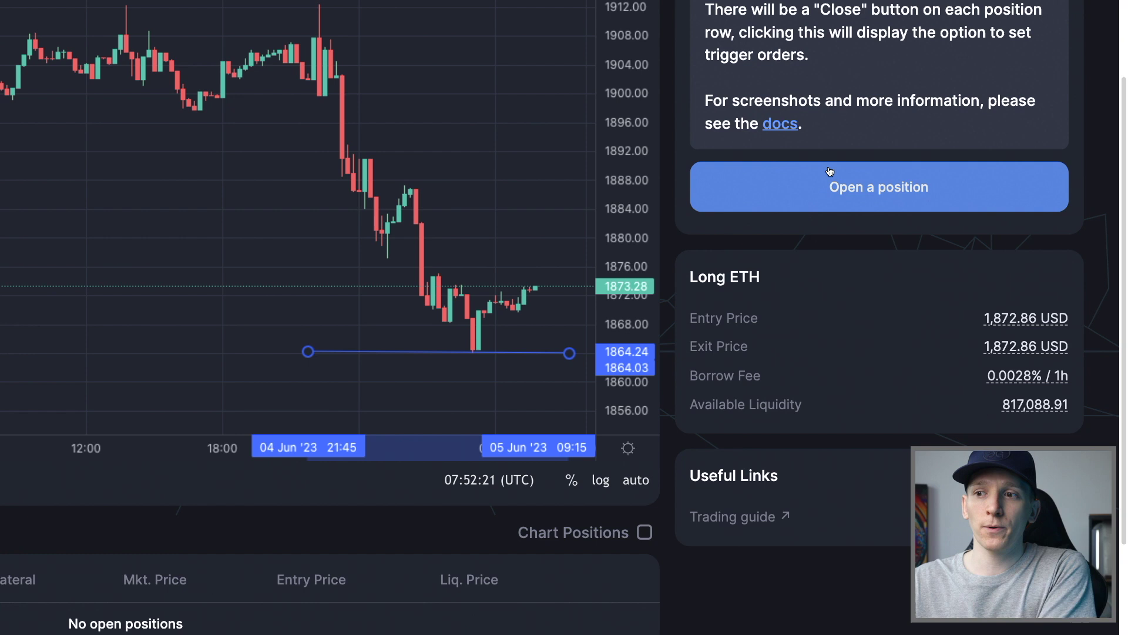
pyautogui.scroll(1, 831, 176)
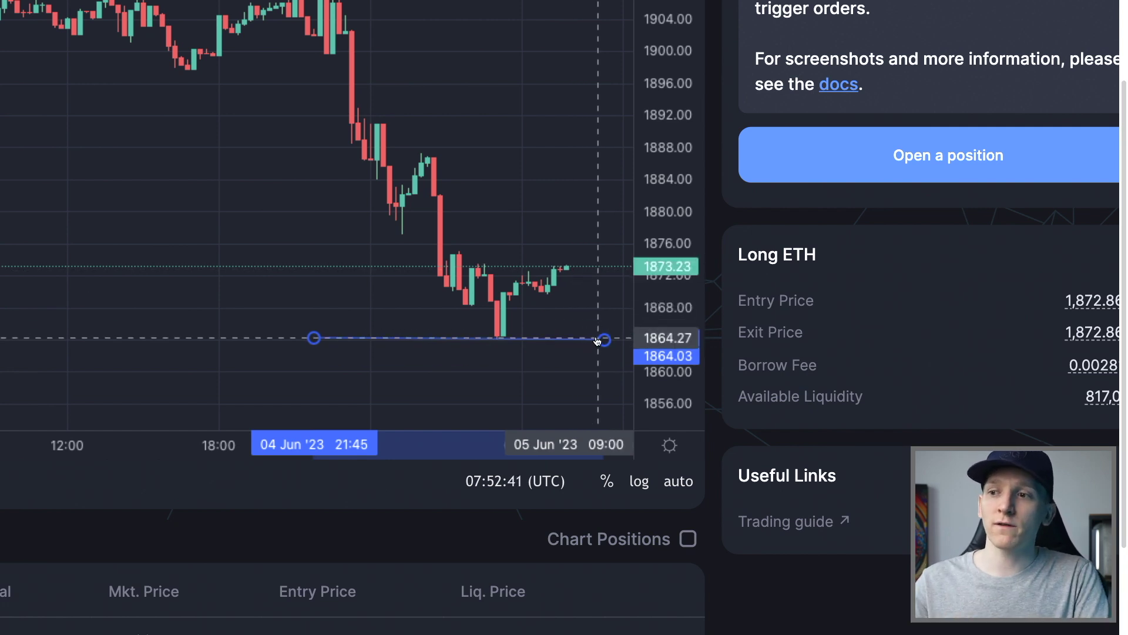
pyautogui.scroll(-2, 597, 341)
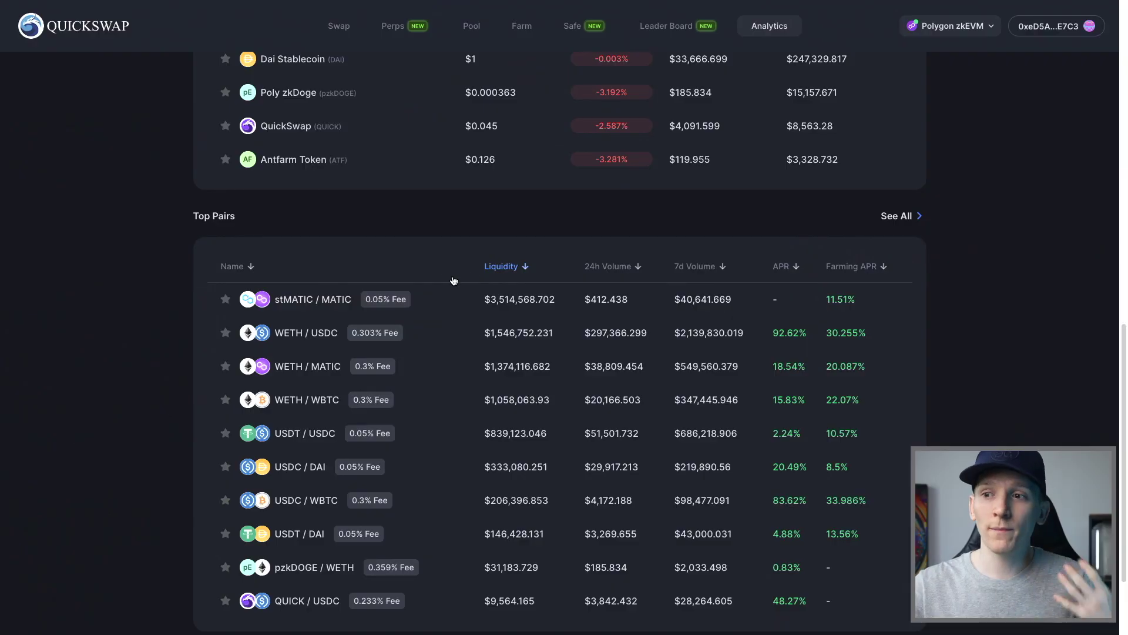
# Switch the network to Polygon, approve the change in MetaMask, and show the Analytics liquidity chart over 1Y.
pyautogui.scroll(4, 436, 286)
pyautogui.scroll(4, 435, 286)
pyautogui.scroll(5, 419, 477)
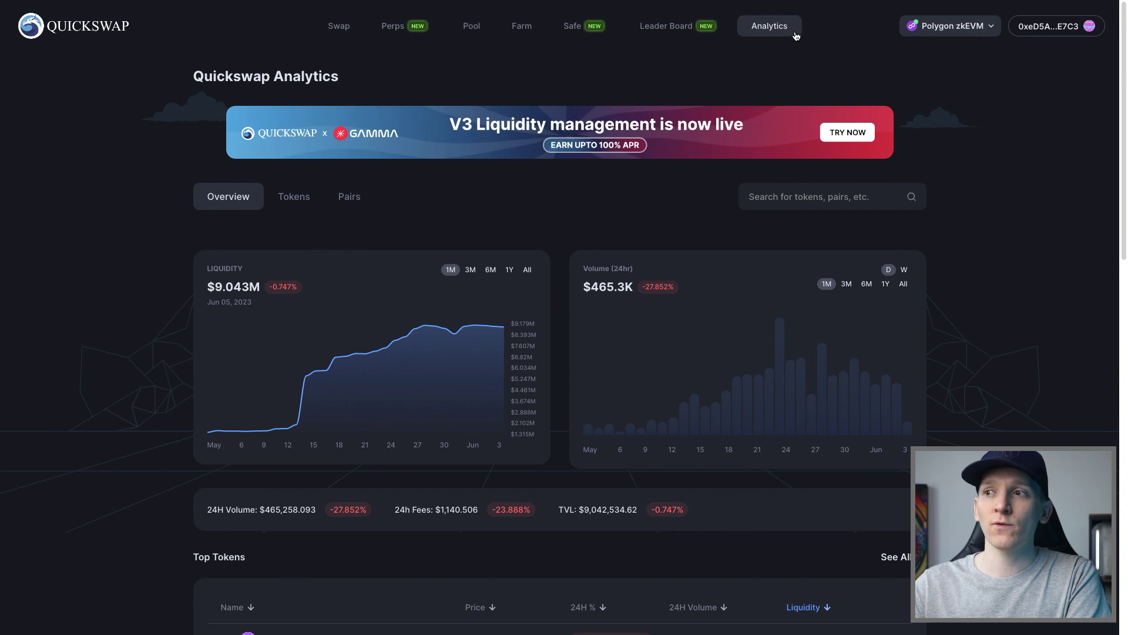
pyautogui.click(978, 33)
pyautogui.click(510, 292)
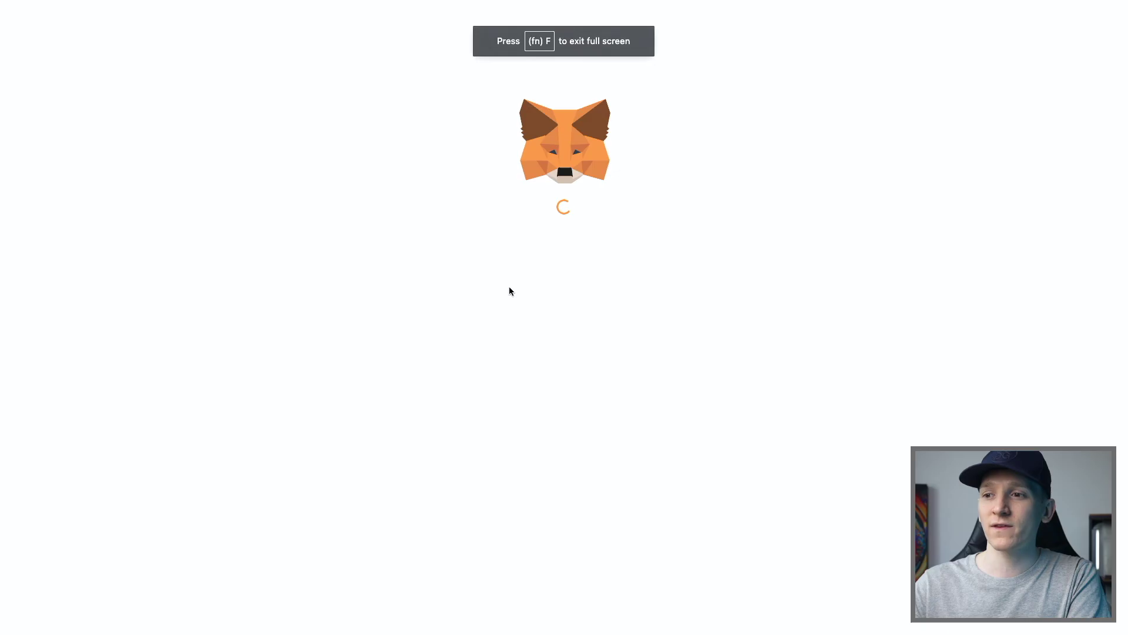
pyautogui.click(732, 609)
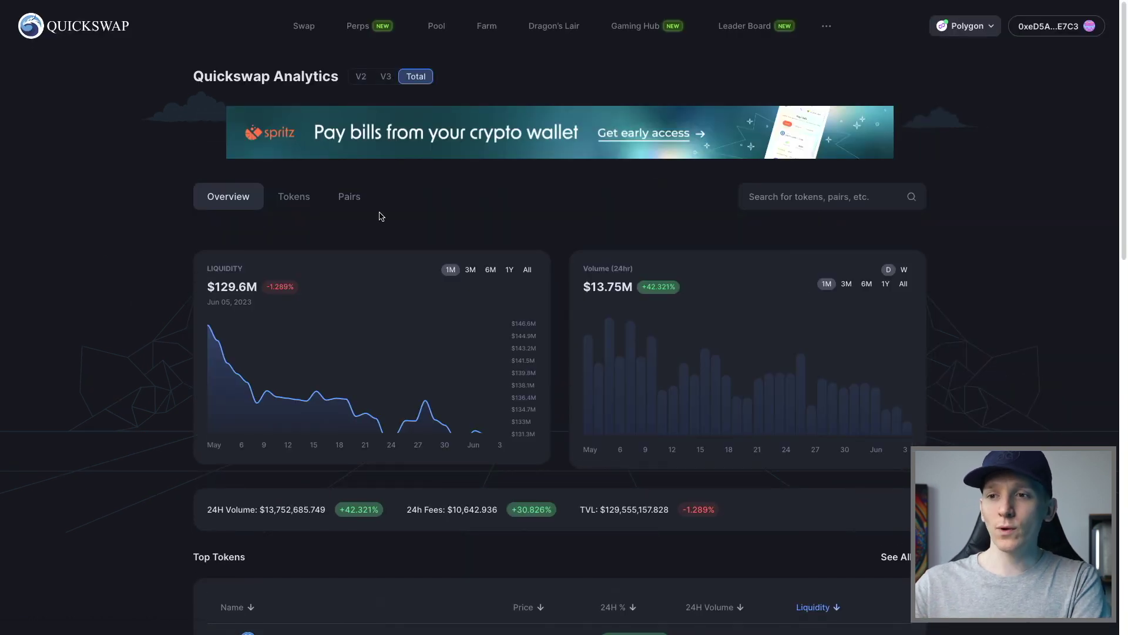
pyautogui.click(509, 269)
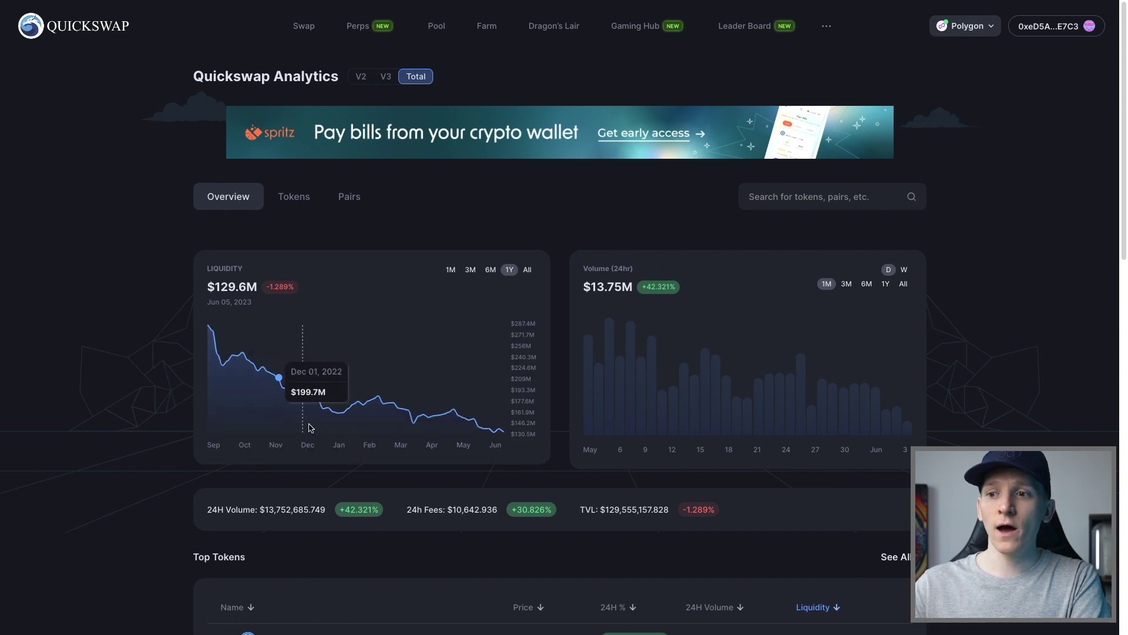
# Switch the network back to Polygon zkEVM and approve the change in MetaMask.
pyautogui.click(983, 31)
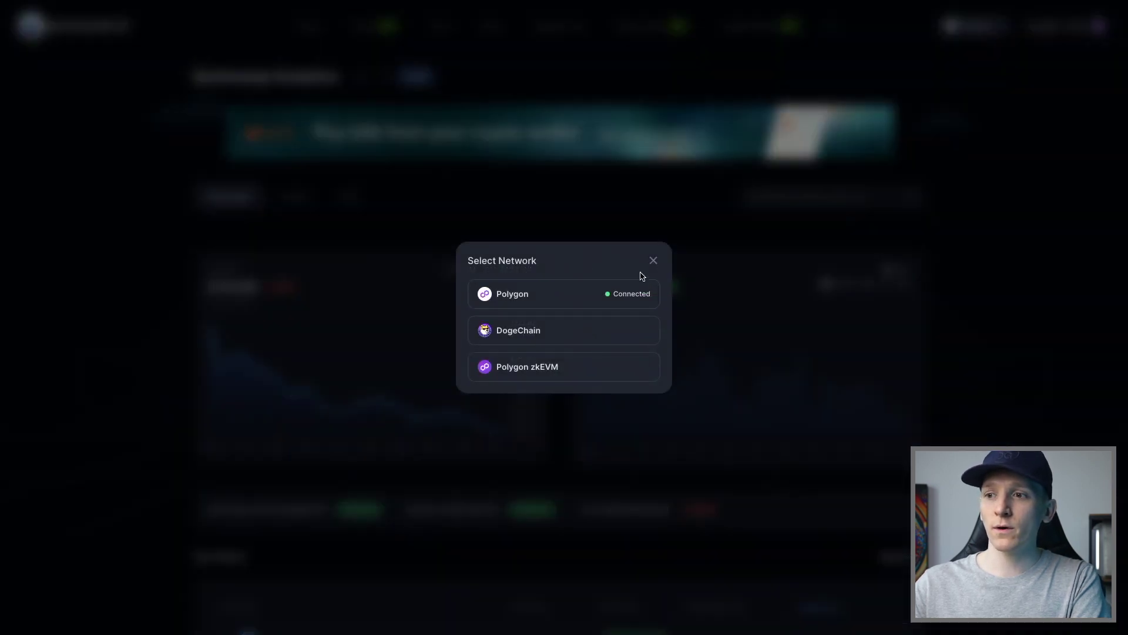
pyautogui.click(533, 367)
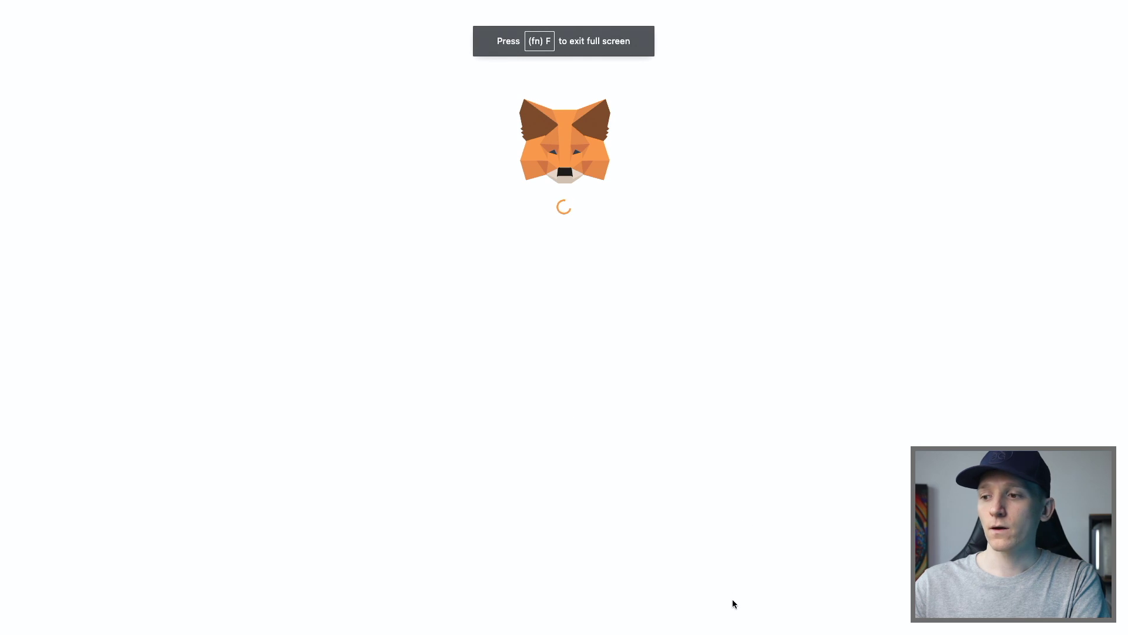
pyautogui.click(739, 605)
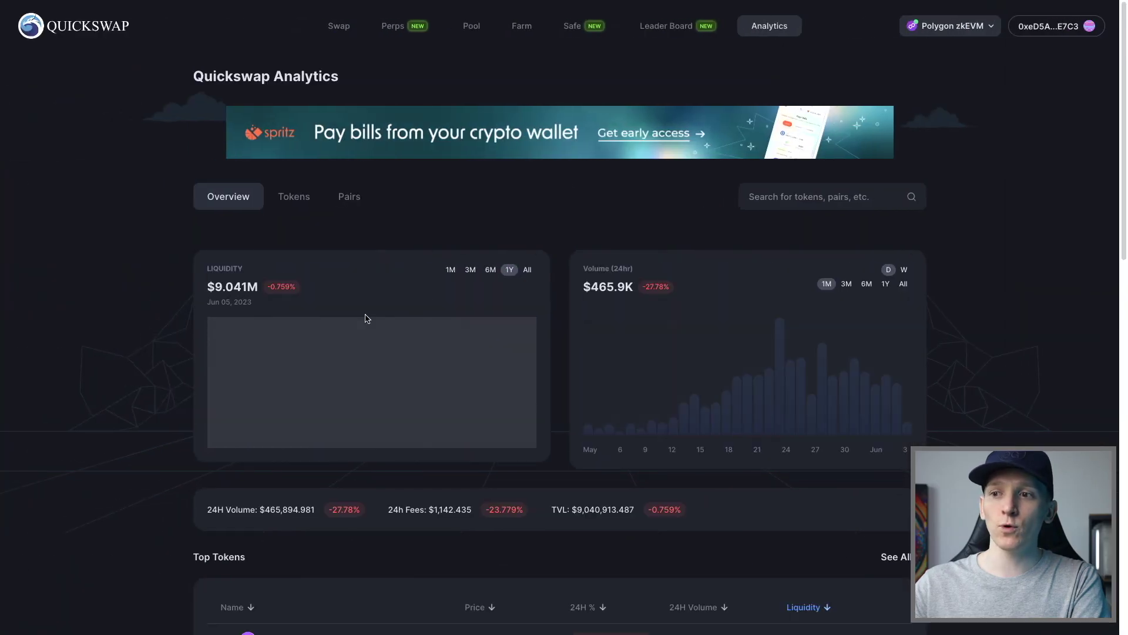
pyautogui.click(490, 270)
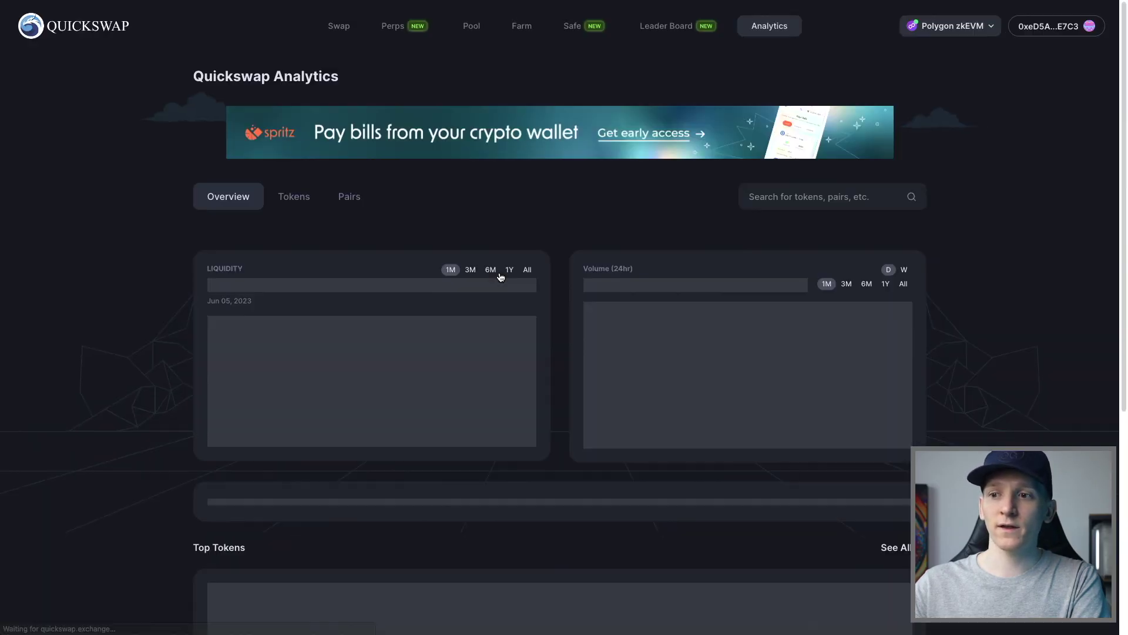
# Examine the top tokens on Polygon zkEVM and the USDT / USDC pair's liquidity and 24h volume.
pyautogui.scroll(-9, 944, 259)
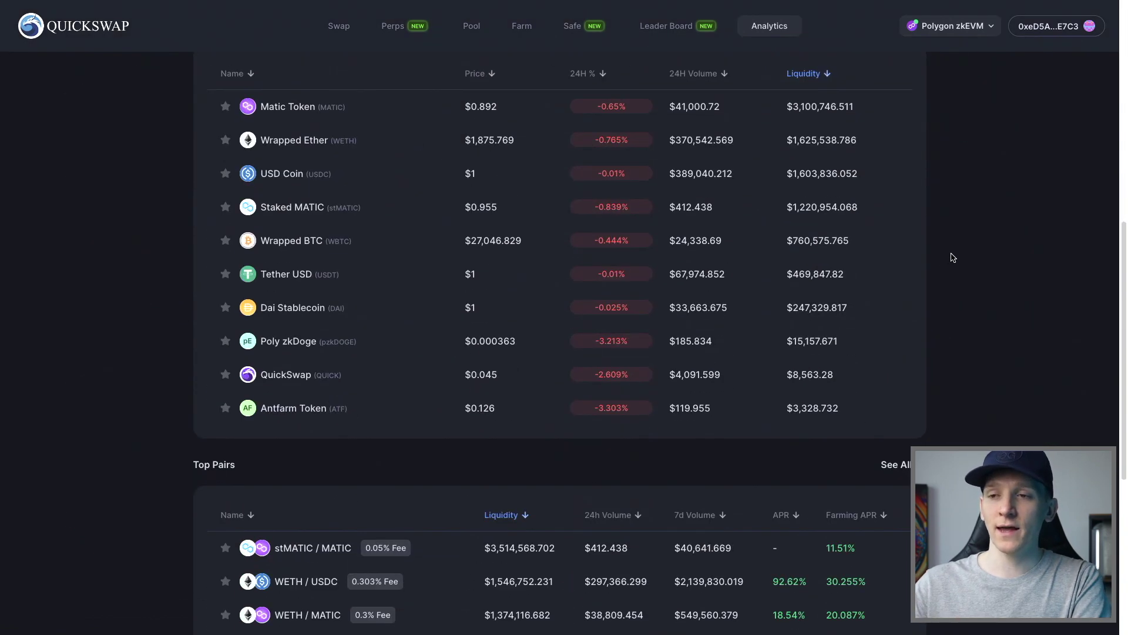
pyautogui.scroll(2, 953, 258)
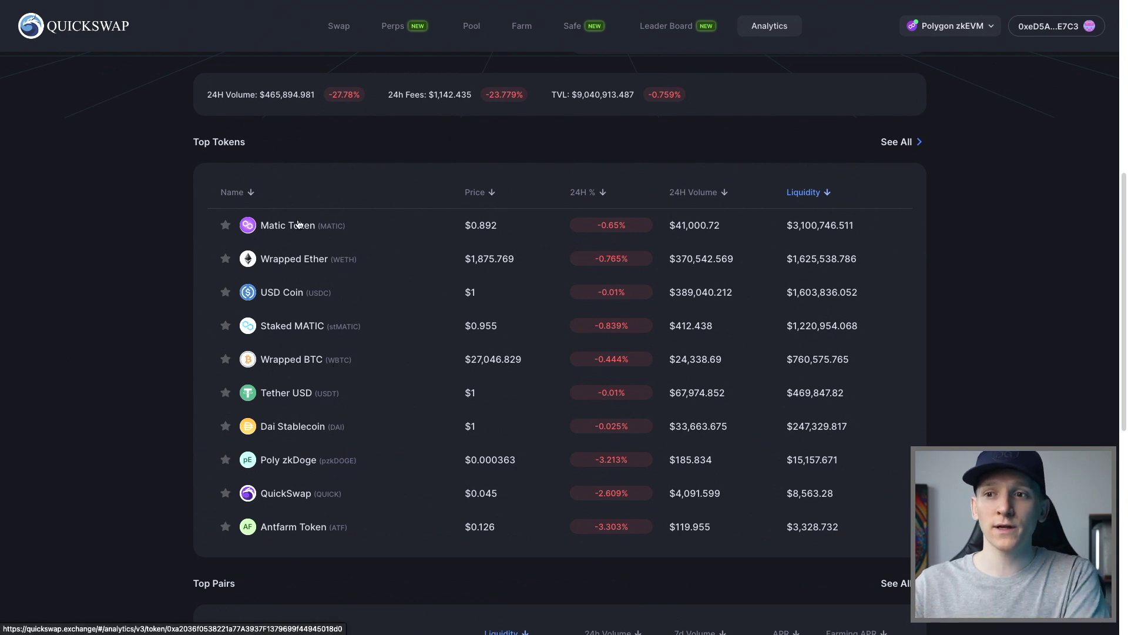
pyautogui.scroll(-8, 323, 294)
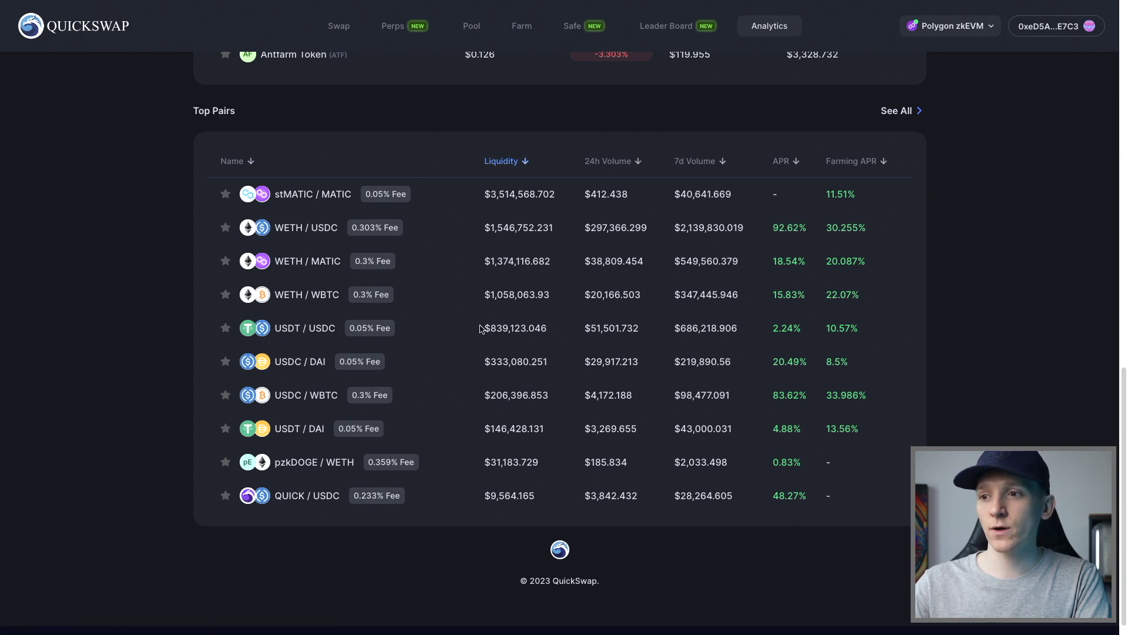
pyautogui.moveTo(547, 328); pyautogui.dragTo(493, 328)
pyautogui.click(508, 329)
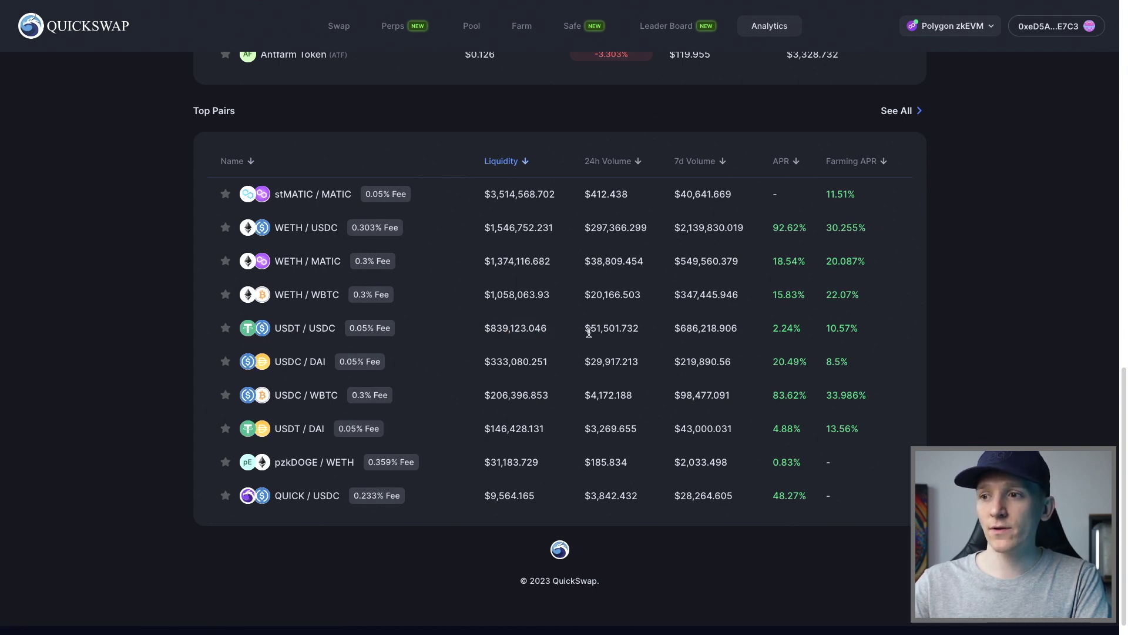
pyautogui.moveTo(587, 328); pyautogui.dragTo(629, 327)
pyautogui.click(631, 327)
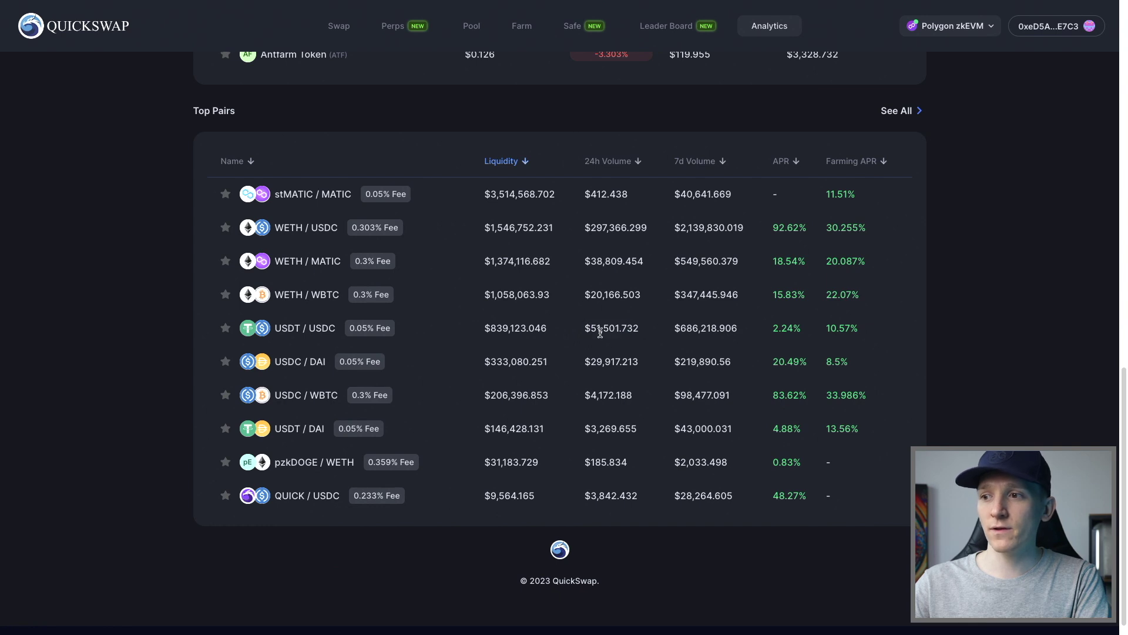
# Inspect the APR and farming APR breakdowns for the USDT / USDC pair.
pyautogui.moveTo(773, 330)
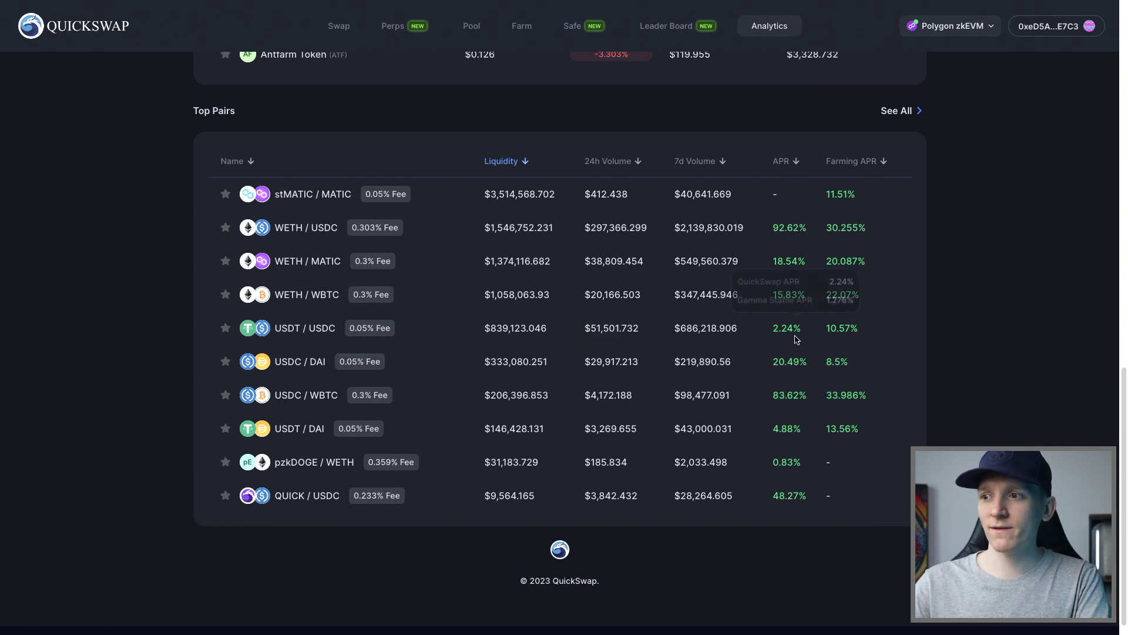
pyautogui.moveTo(773, 328); pyautogui.dragTo(846, 330)
pyautogui.click(793, 328)
pyautogui.click(848, 327)
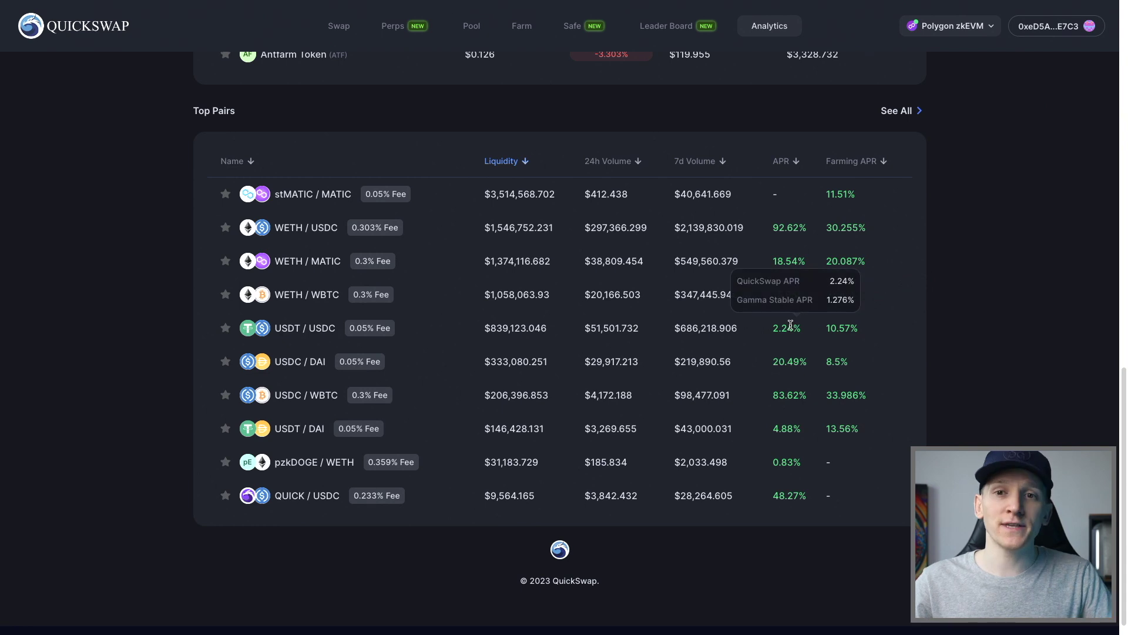
pyautogui.moveTo(843, 330)
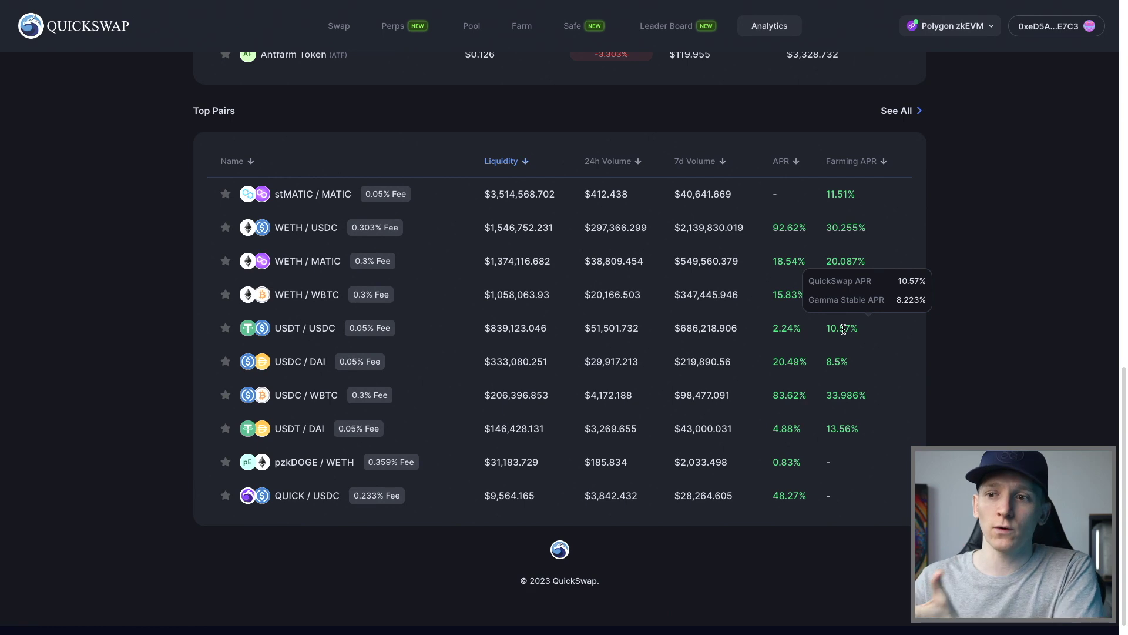
# Open the USDT / USDC pair's analytics page and examine its locked tokens, volume chart and transactions.
pyautogui.scroll(-1, 327, 359)
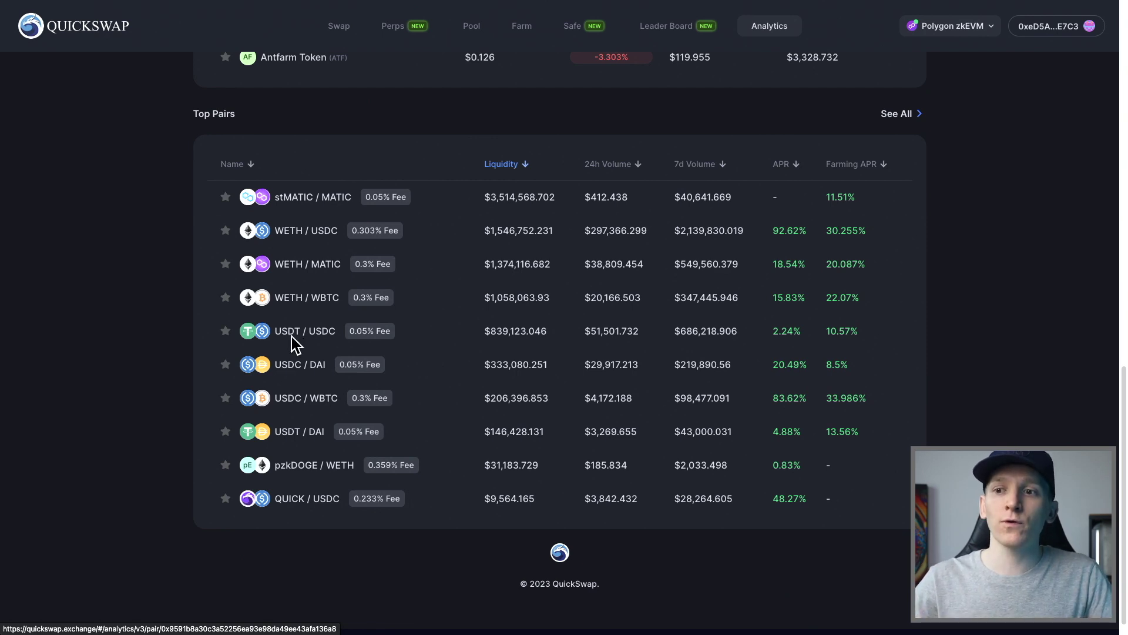
pyautogui.click(316, 332)
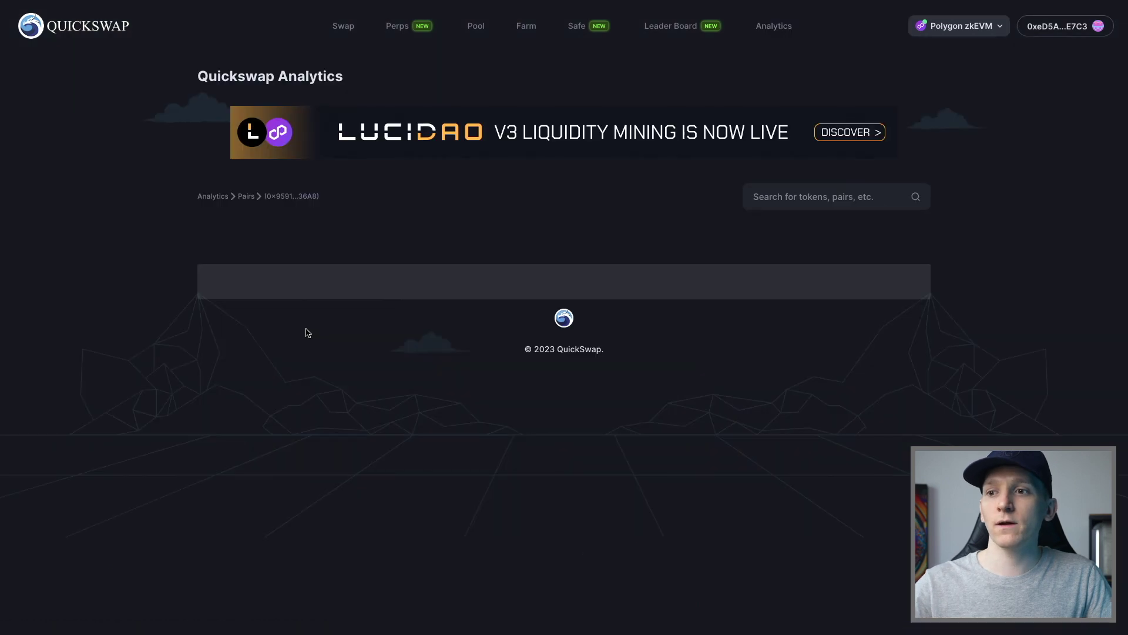
pyautogui.scroll(-4, 211, 300)
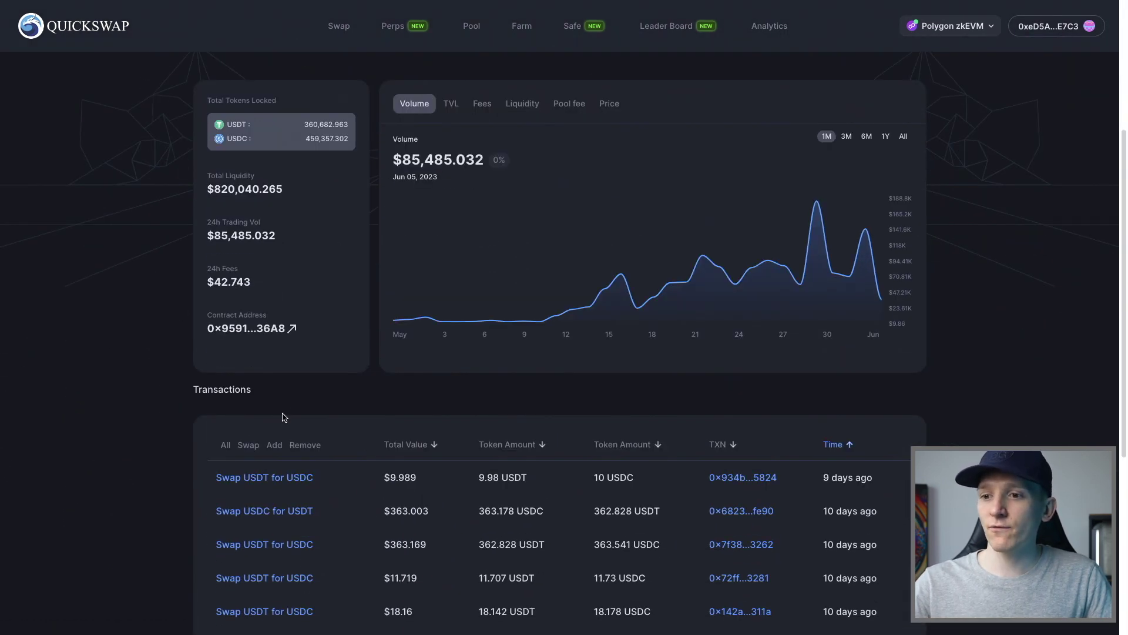
pyautogui.scroll(-2, 729, 461)
pyautogui.scroll(4, 705, 465)
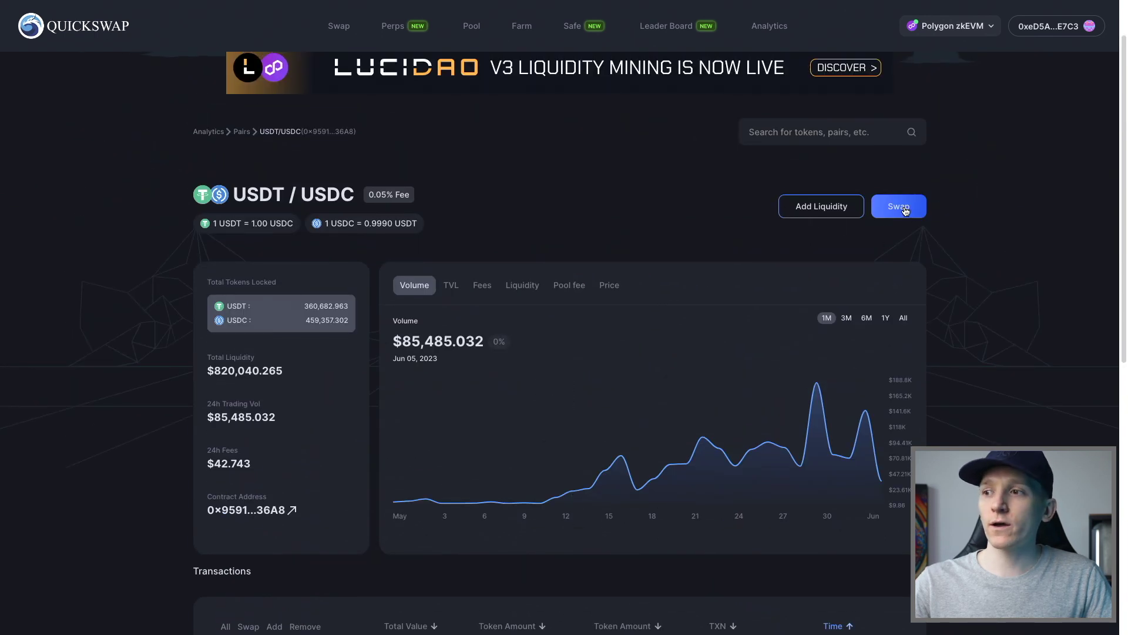
# Open the add-liquidity form for USDT / USDC, compare the automatic and manual ranges, and select the Manual range.
pyautogui.click(818, 209)
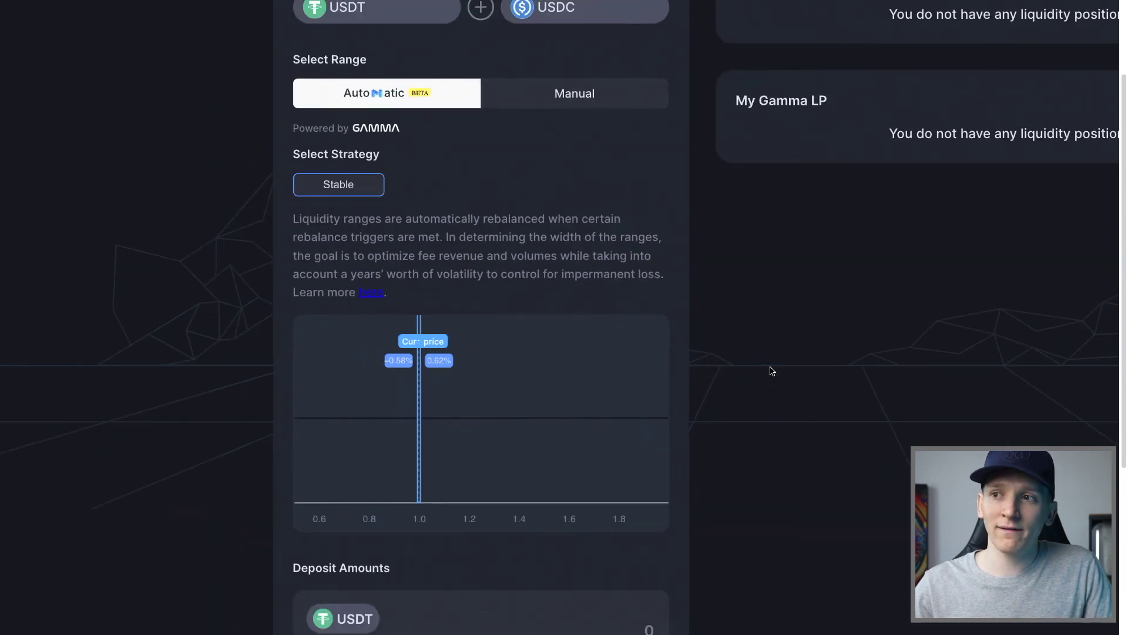
pyautogui.scroll(3, 709, 343)
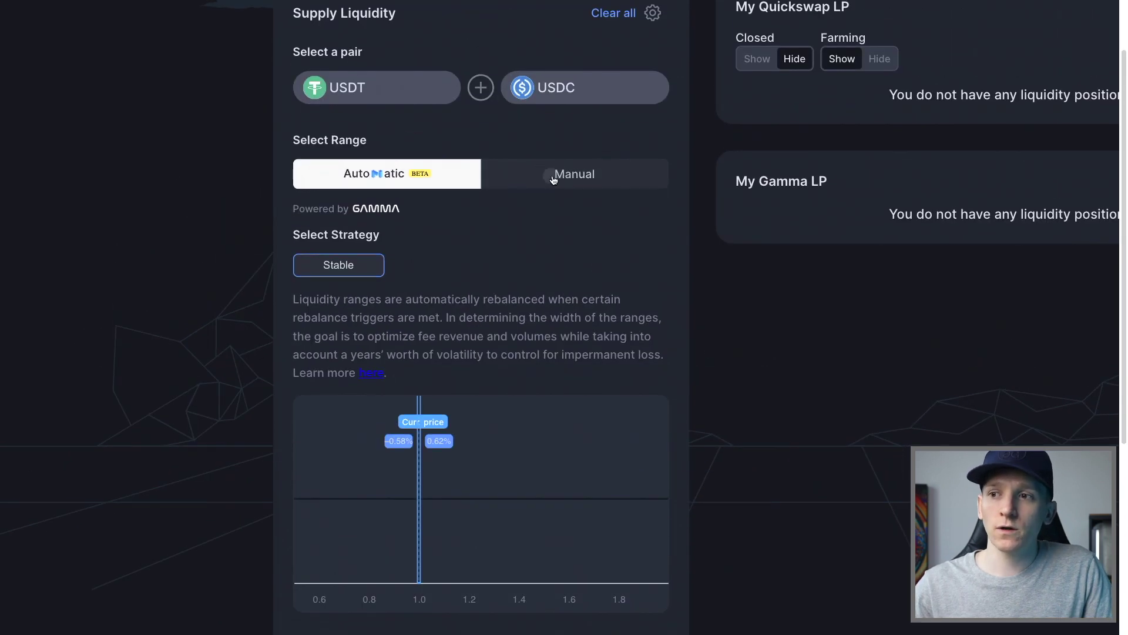
pyautogui.click(553, 179)
pyautogui.scroll(-3, 720, 295)
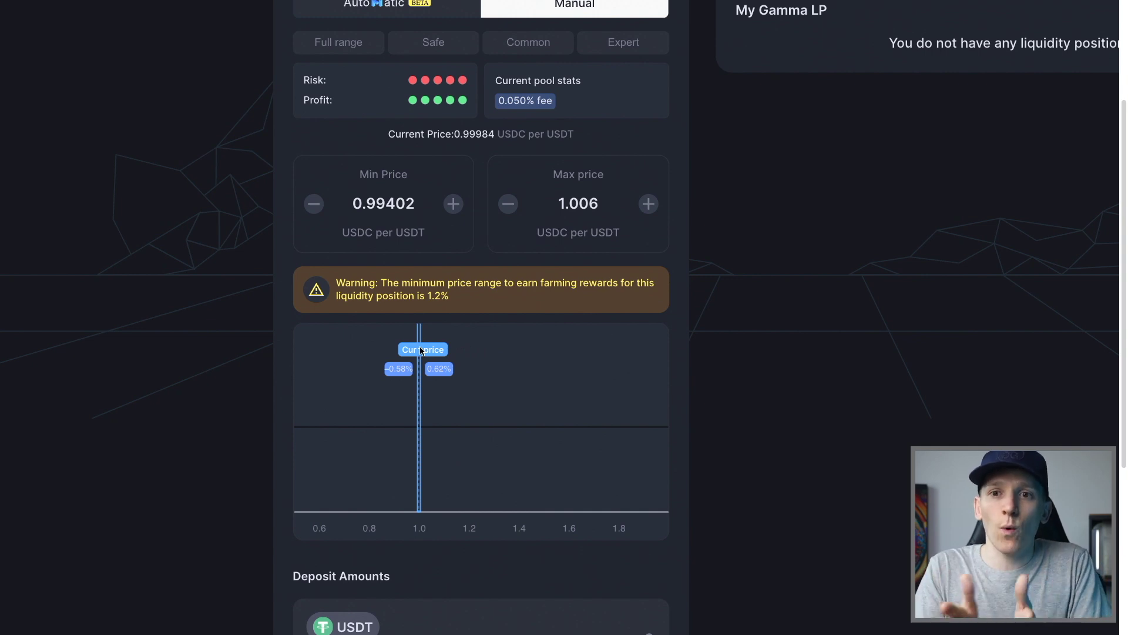
pyautogui.scroll(1, 646, 402)
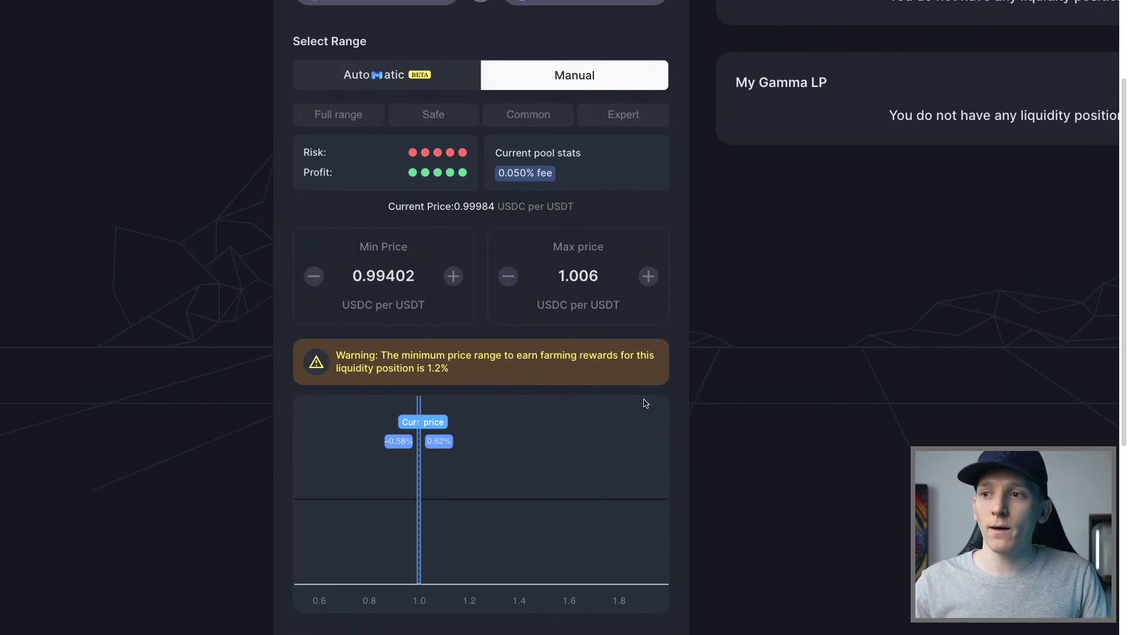
pyautogui.click(377, 83)
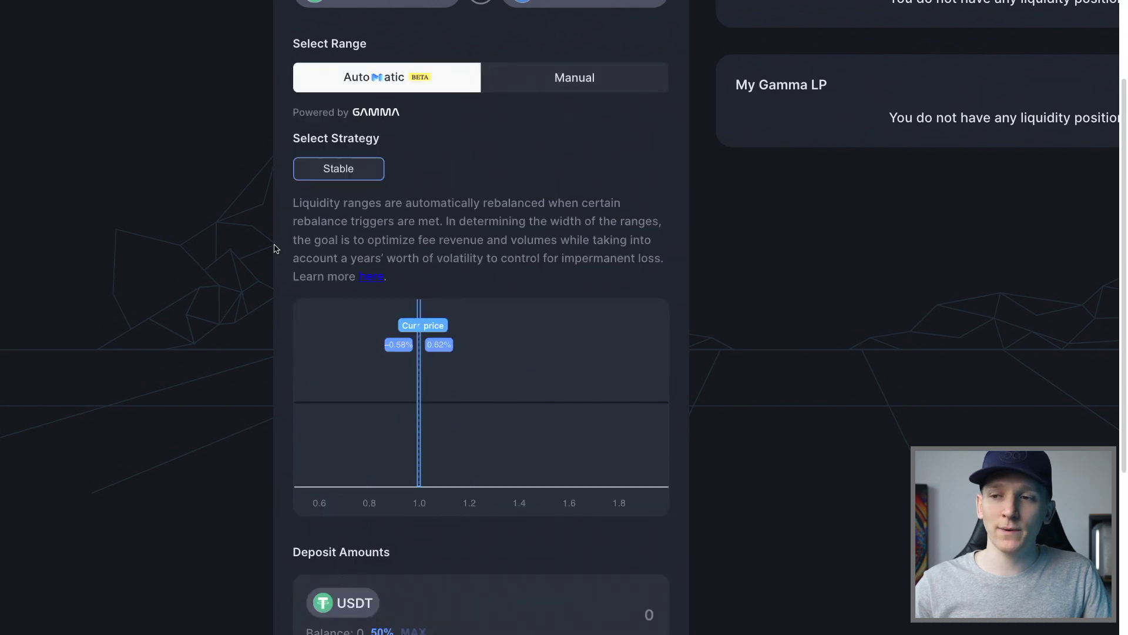
pyautogui.click(575, 78)
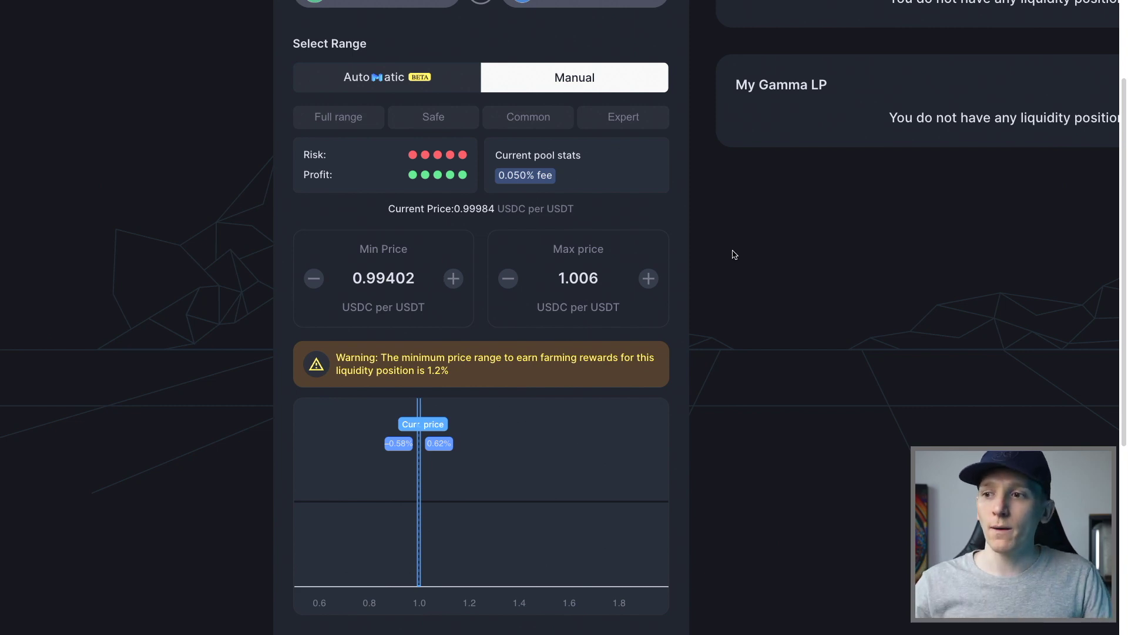
# Enter a USDT deposit amount of 100 for the liquidity position.
pyautogui.scroll(-6, 731, 253)
pyautogui.hotkey('ctrl', '-')
pyautogui.scroll(-1, 731, 257)
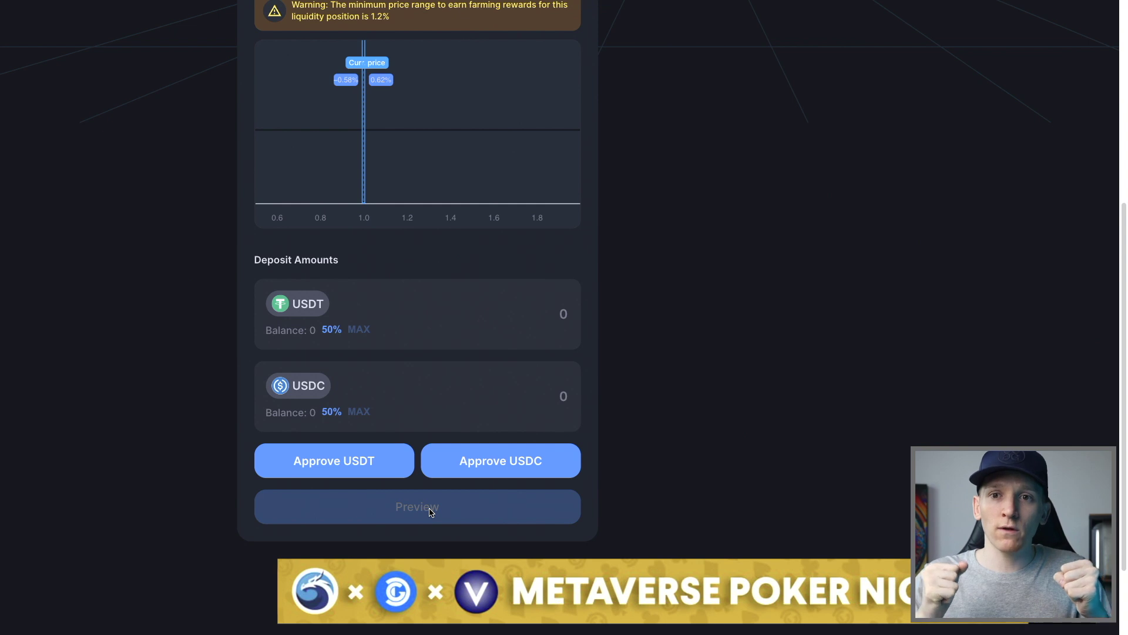
pyautogui.click(559, 312)
pyautogui.write('100')
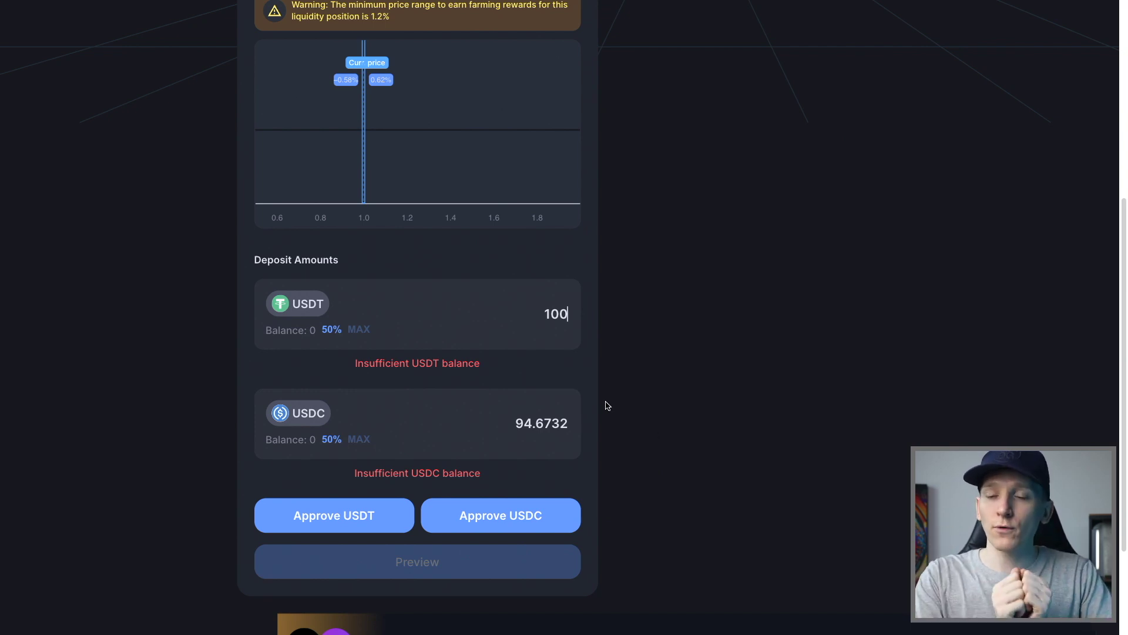
# Check the My Quickswap LP section for the wallet's liquidity positions.
pyautogui.scroll(9, 607, 406)
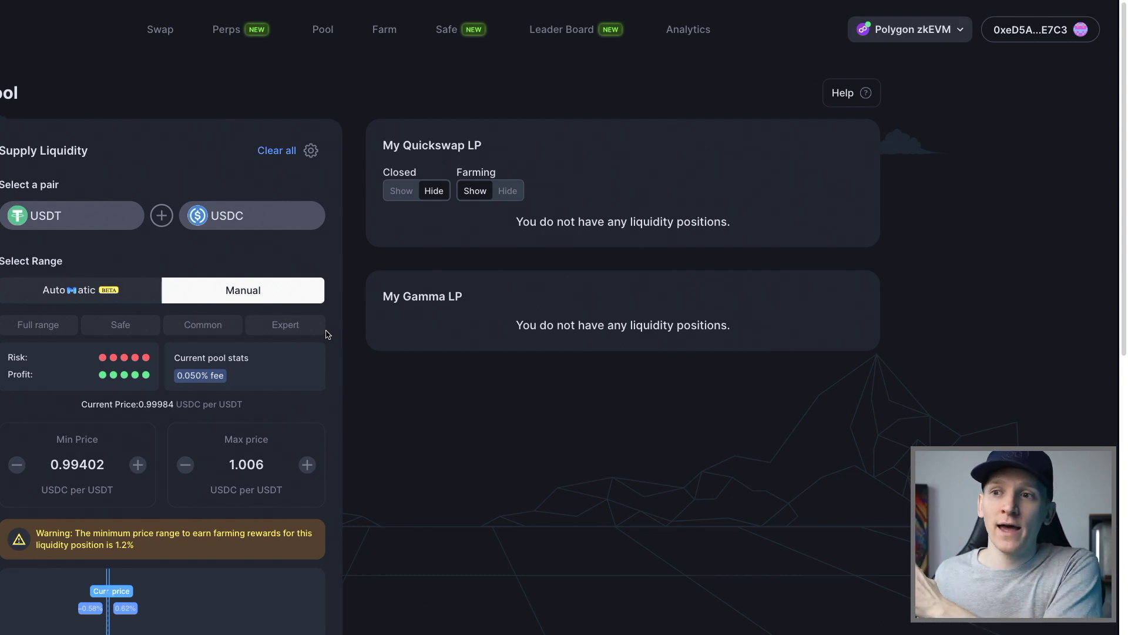
pyautogui.moveTo(525, 223); pyautogui.dragTo(556, 232)
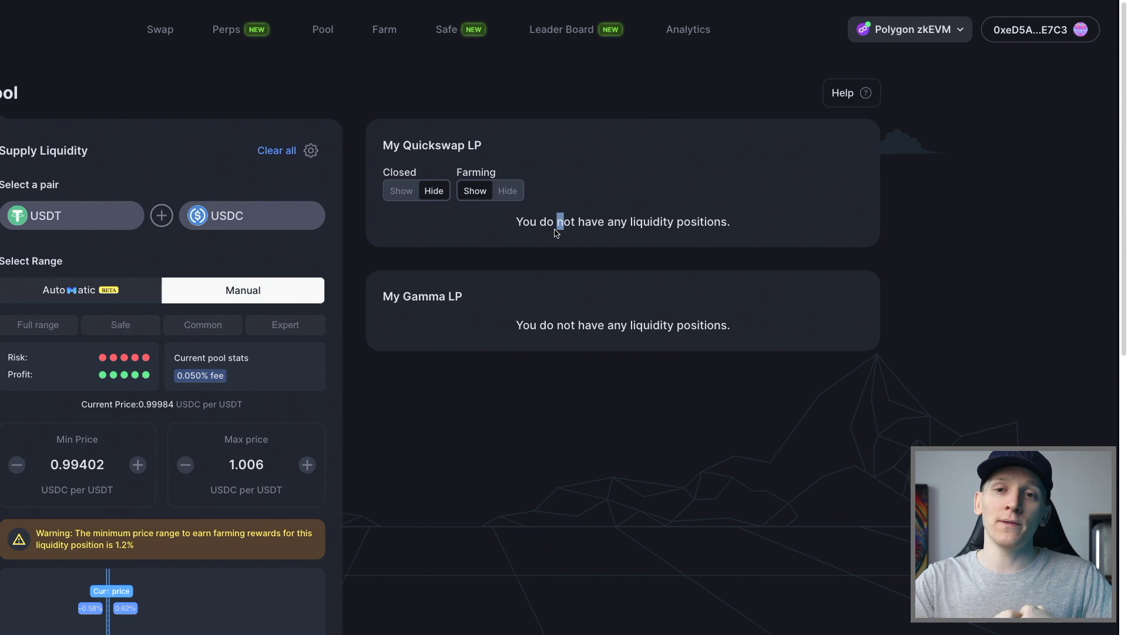
pyautogui.click(627, 223)
pyautogui.moveTo(603, 222); pyautogui.dragTo(684, 223)
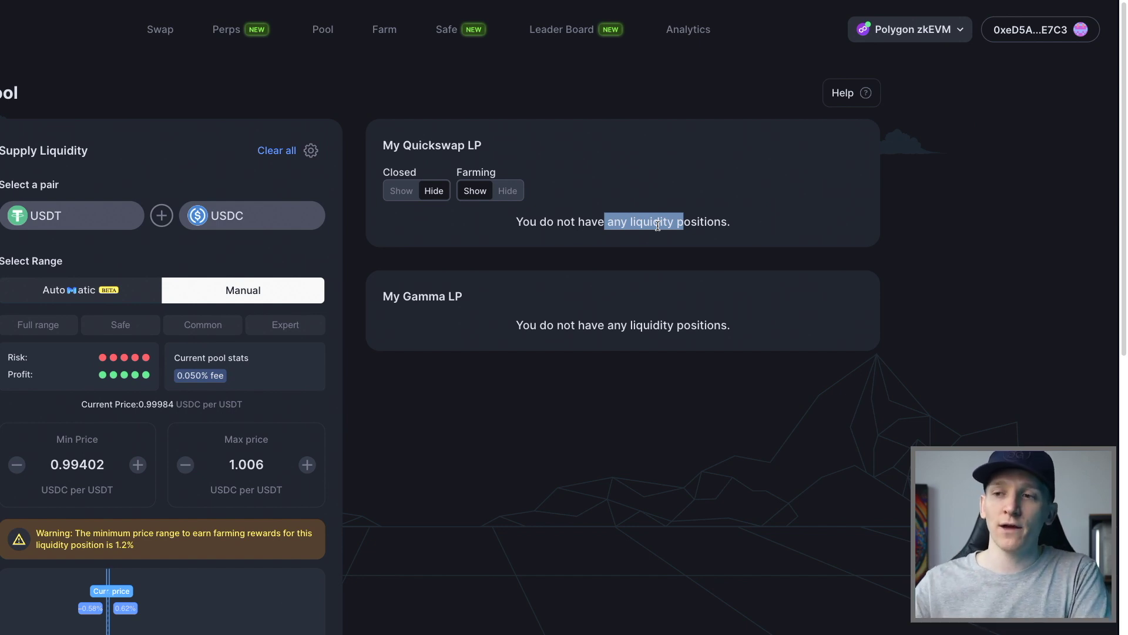
pyautogui.click(642, 240)
pyautogui.moveTo(686, 220); pyautogui.dragTo(611, 222)
pyautogui.click(626, 232)
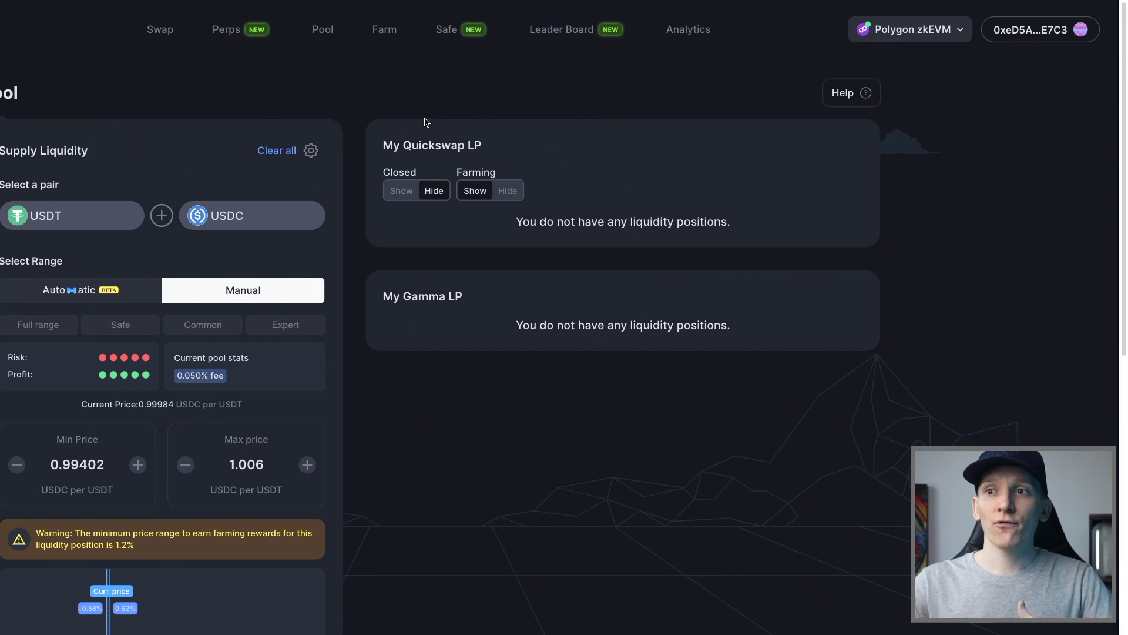
# Open the Farm page, list the Quickswap Farms and locate the USDT/USDC pool.
pyautogui.click(386, 33)
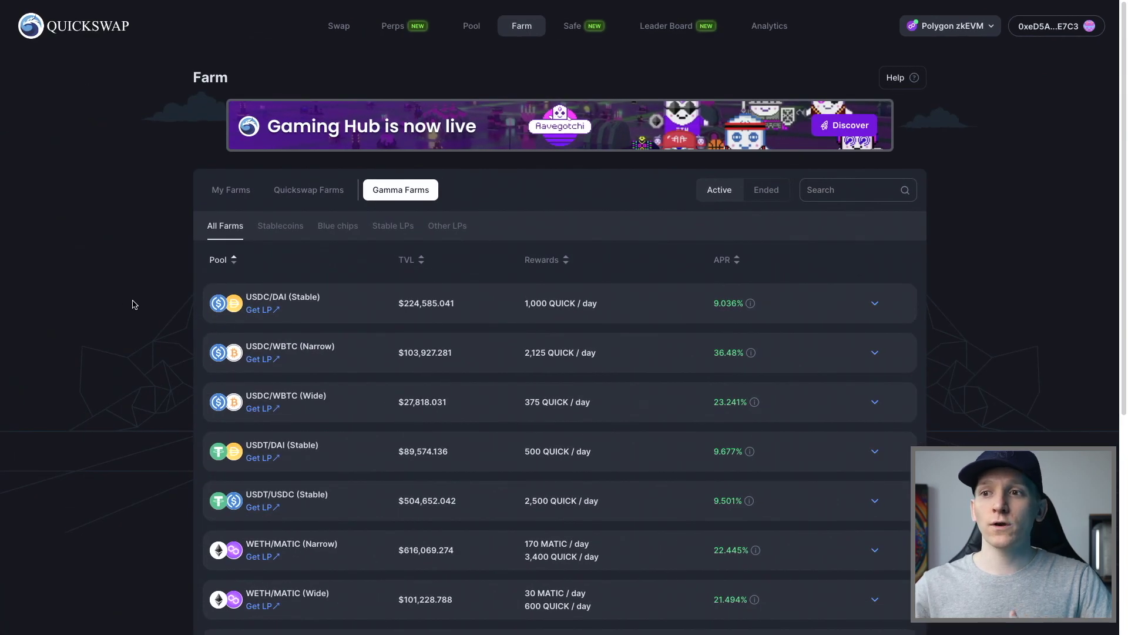
pyautogui.click(311, 196)
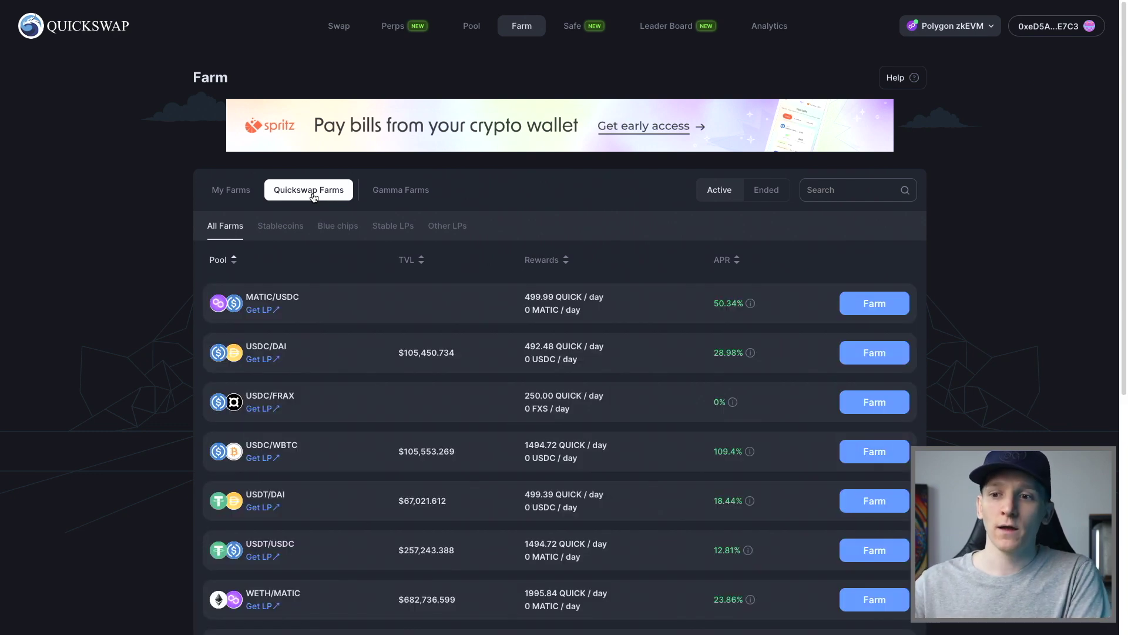
pyautogui.scroll(-3, 321, 412)
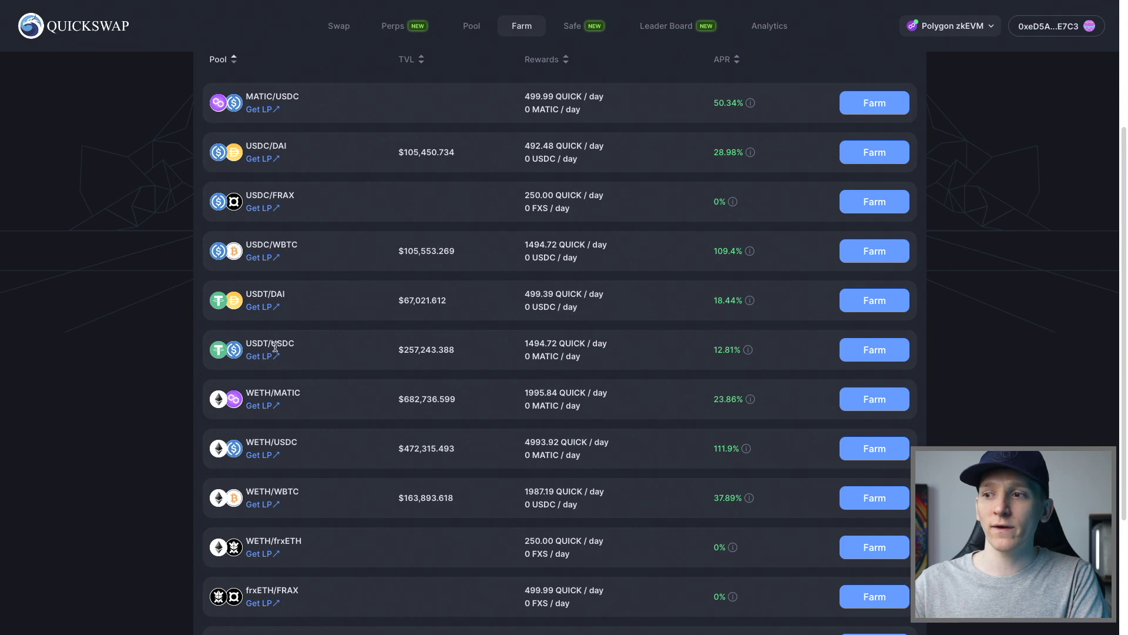
pyautogui.keyDown('ctrl'); pyautogui.scroll(5, 270, 349); pyautogui.keyUp('ctrl')
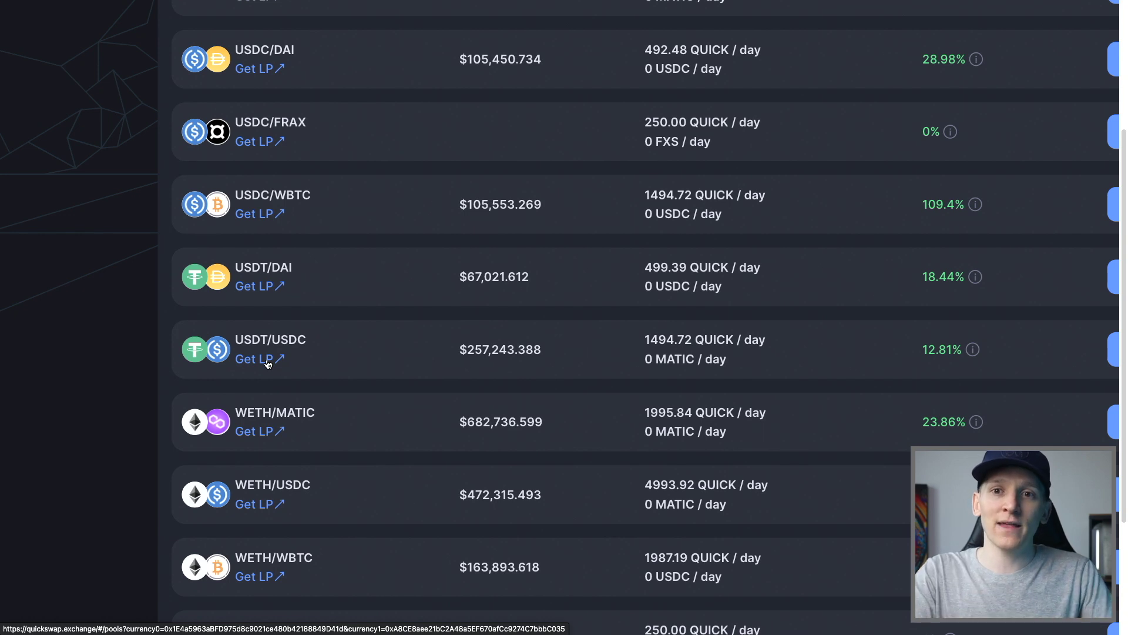
pyautogui.keyDown('ctrl'); pyautogui.scroll(-5, 267, 363); pyautogui.keyUp('ctrl')
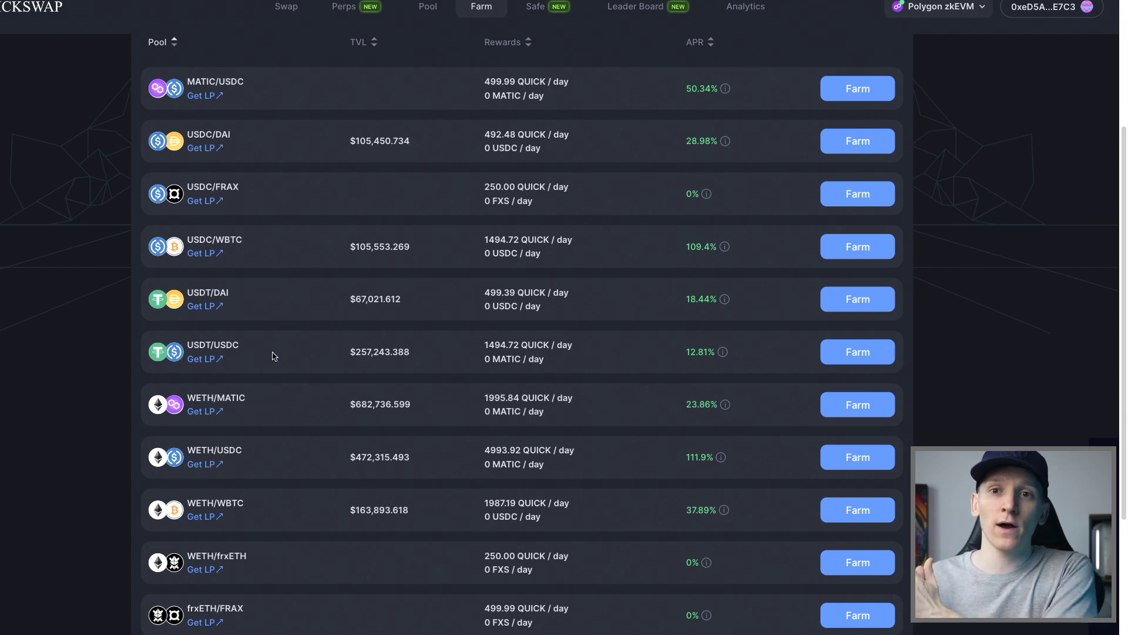
pyautogui.keyDown('ctrl'); pyautogui.scroll(3, 448, 363); pyautogui.keyUp('ctrl')
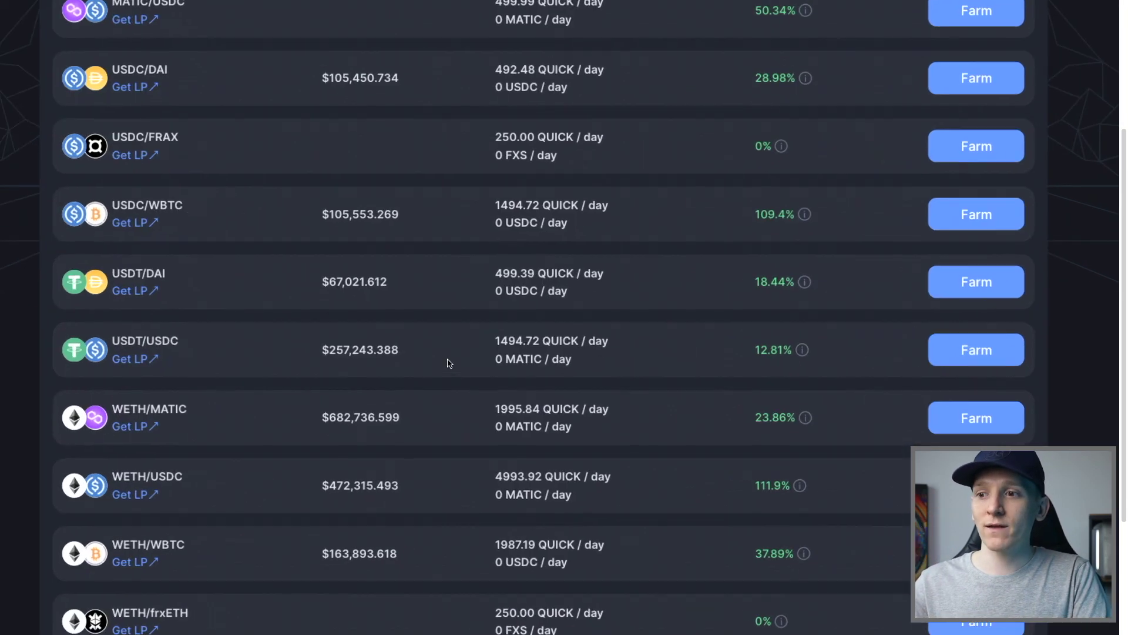
pyautogui.hscroll(2, 448, 362)
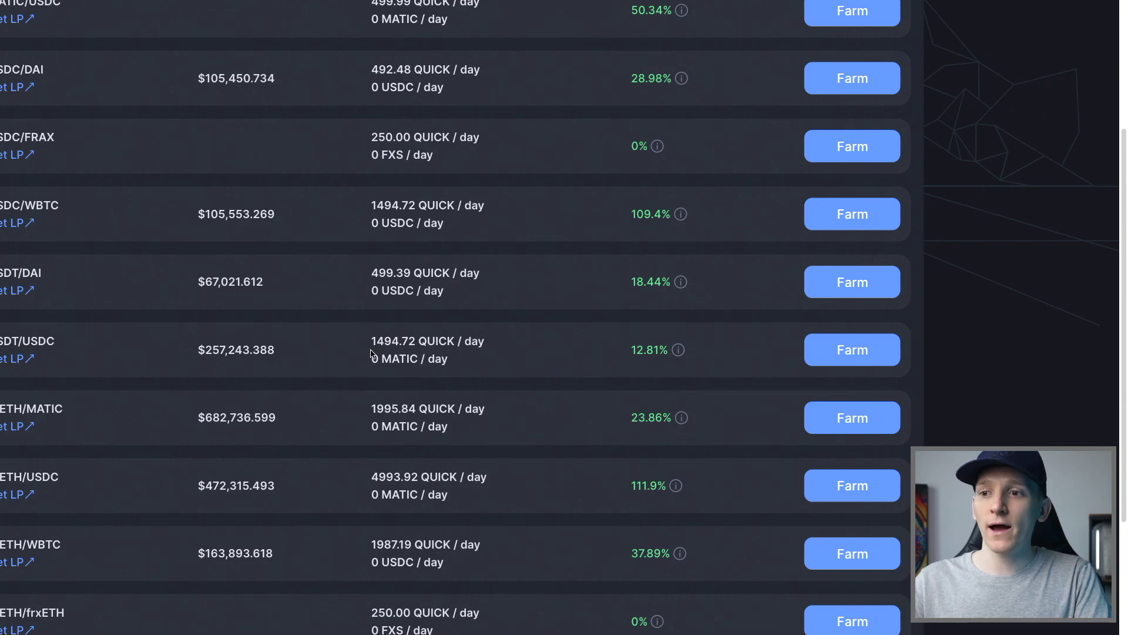
# Examine the USDT/USDC farm's daily QUICK rewards and its pool and farm APR breakdown.
pyautogui.moveTo(370, 331)
pyautogui.mouseDown()
pyautogui.moveTo(461, 341)
pyautogui.moveTo(372, 336)
pyautogui.mouseUp()
pyautogui.click(470, 340)
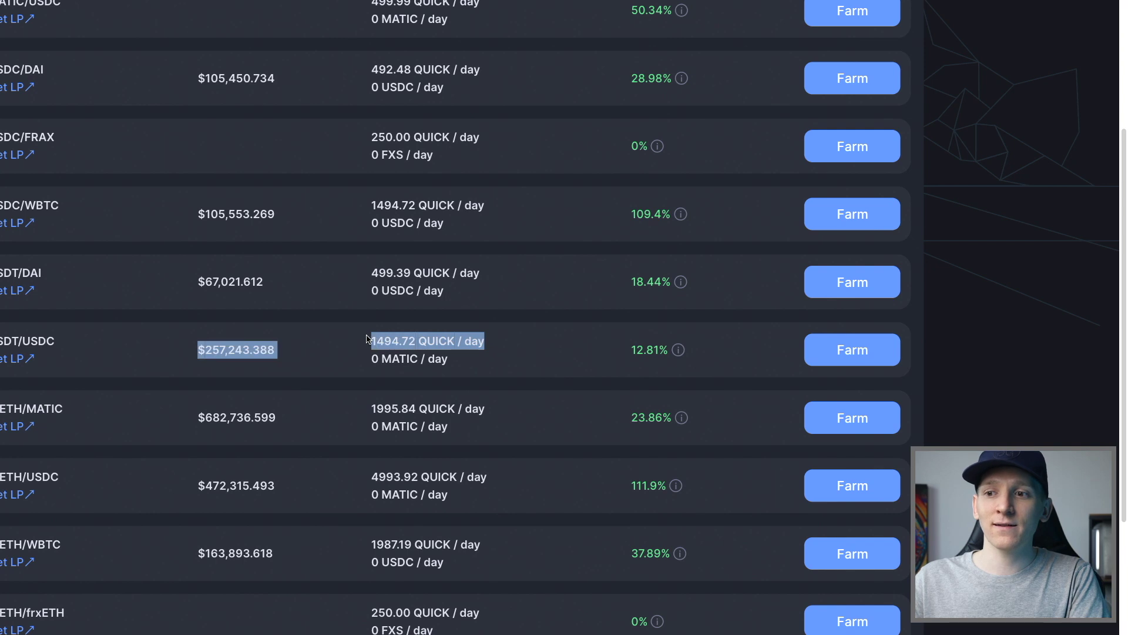
pyautogui.click(399, 342)
pyautogui.moveTo(385, 341); pyautogui.dragTo(408, 342)
pyautogui.click(447, 344)
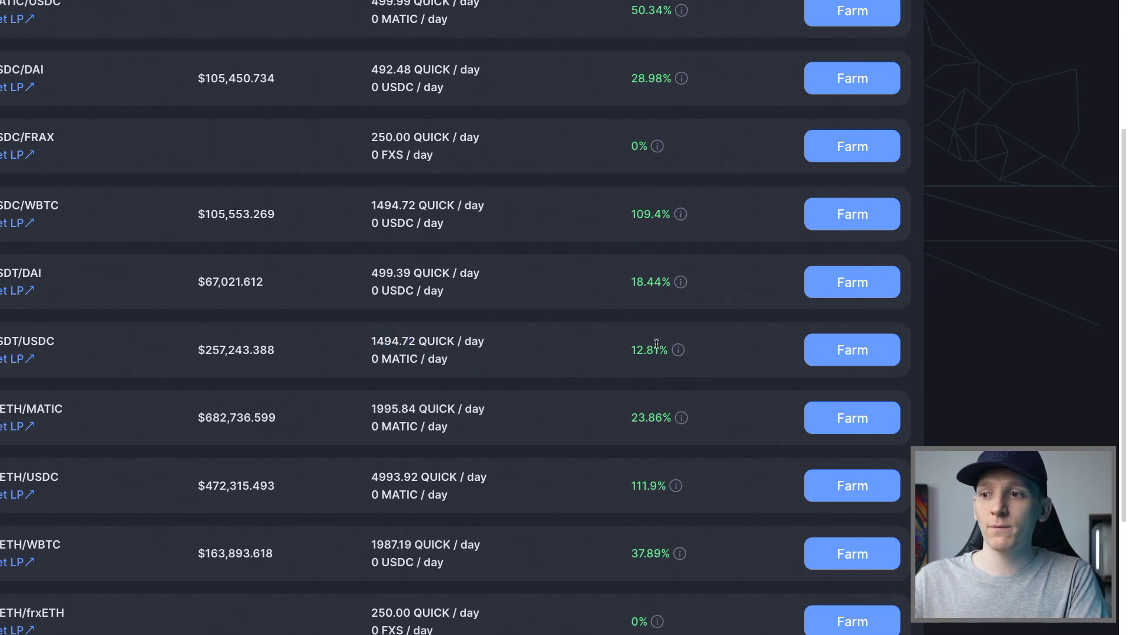
pyautogui.moveTo(682, 352)
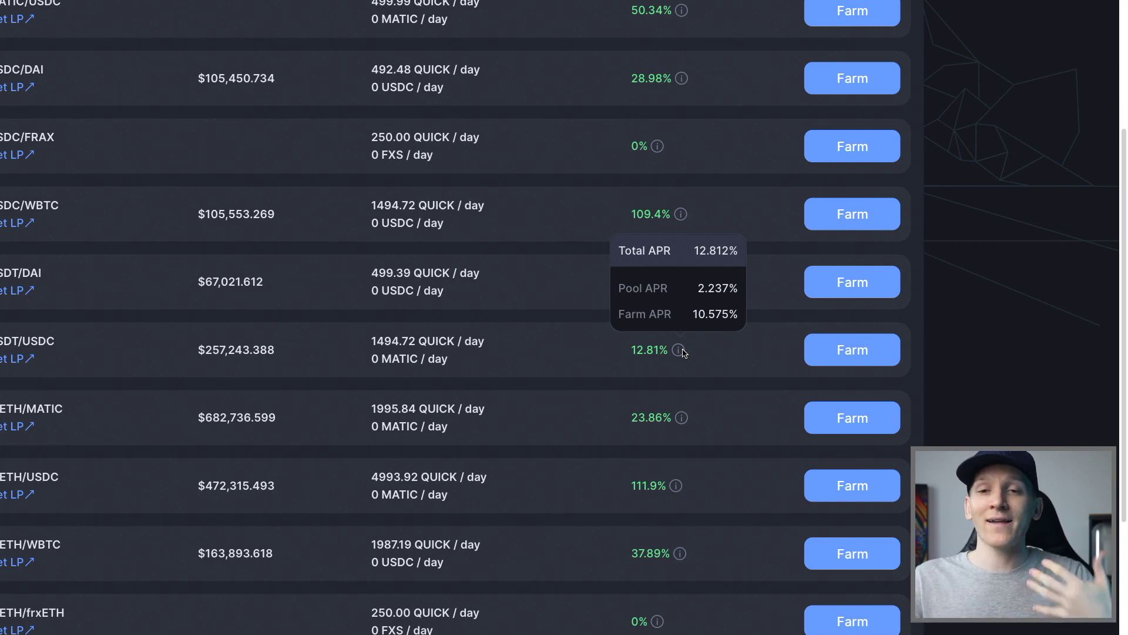
# View the NFT selection for farming the USDT/USDC pool, close it and return to the Quickswap Farms list.
pyautogui.click(834, 350)
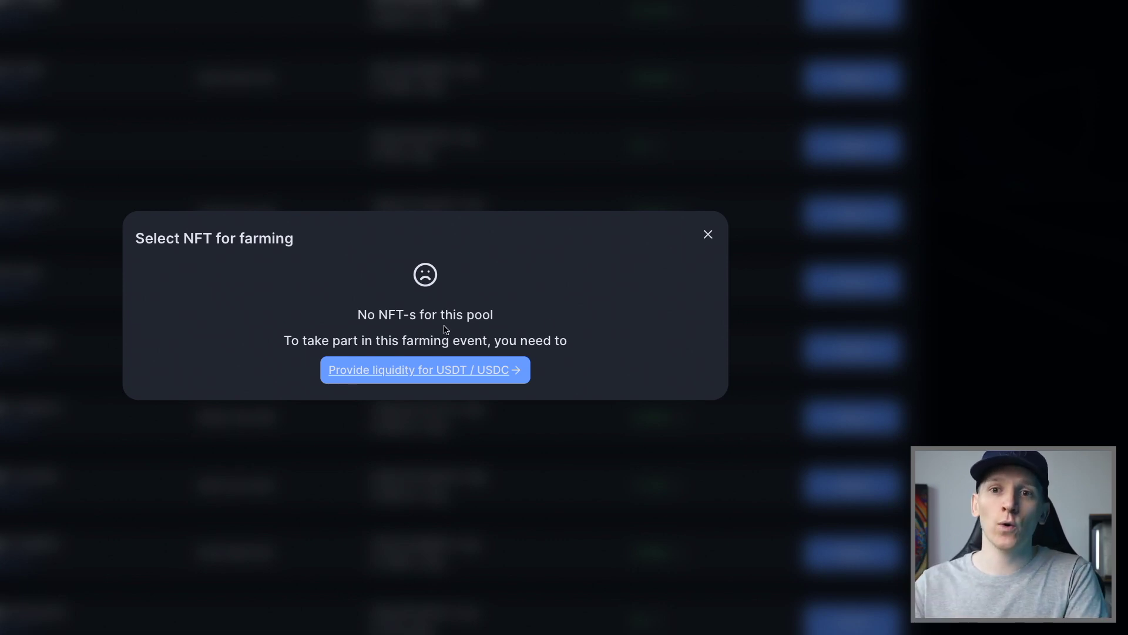
pyautogui.click(708, 234)
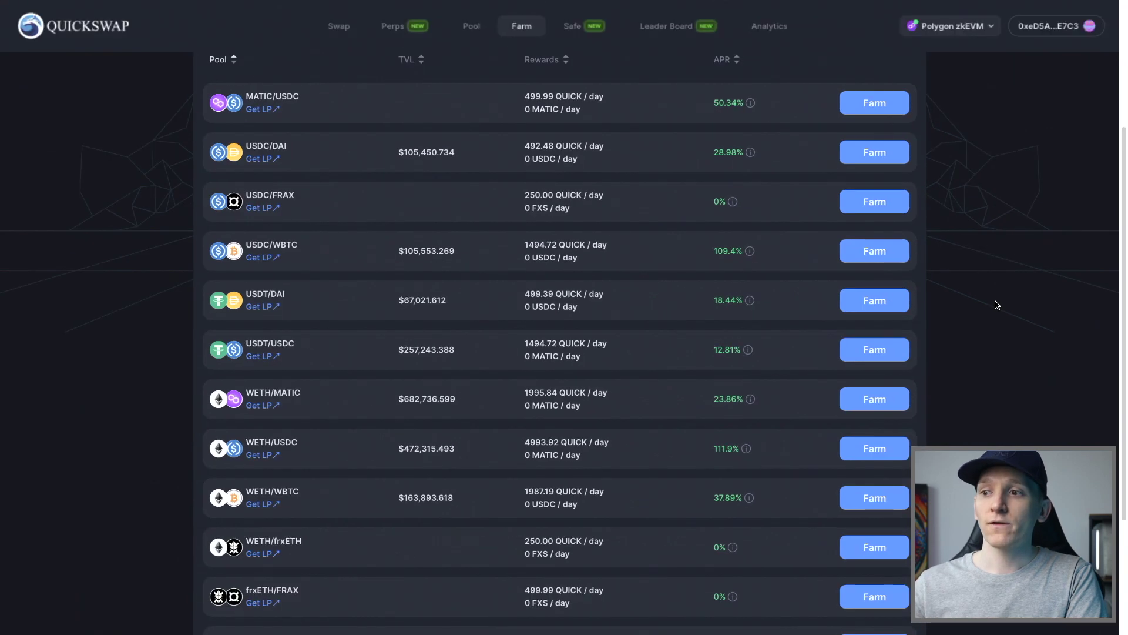
pyautogui.scroll(3, 998, 305)
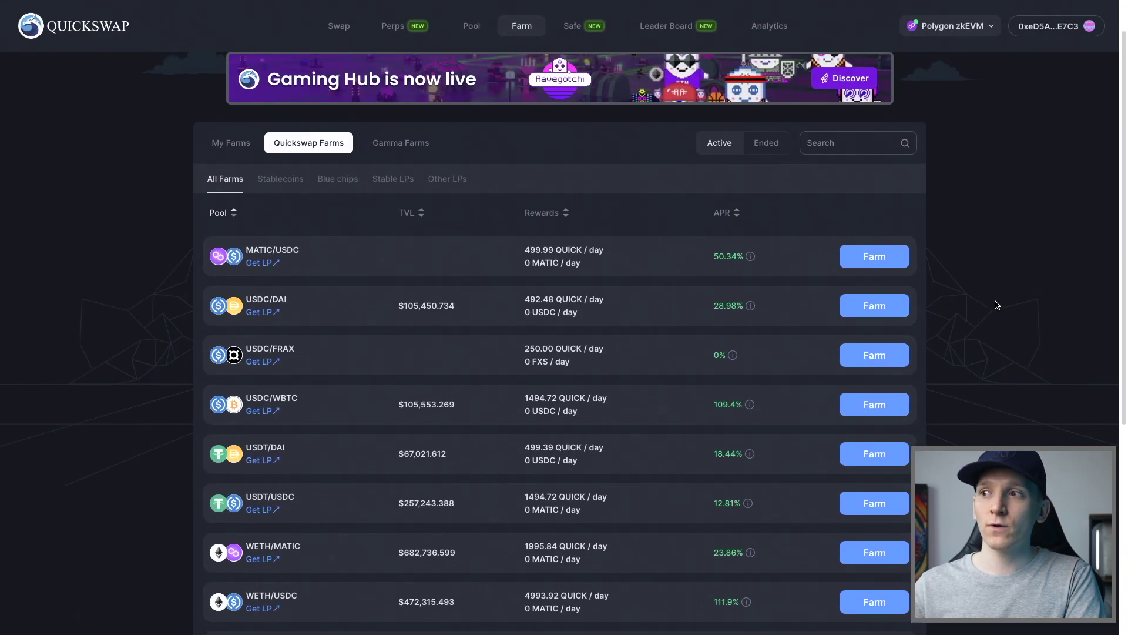
pyautogui.scroll(1, 997, 305)
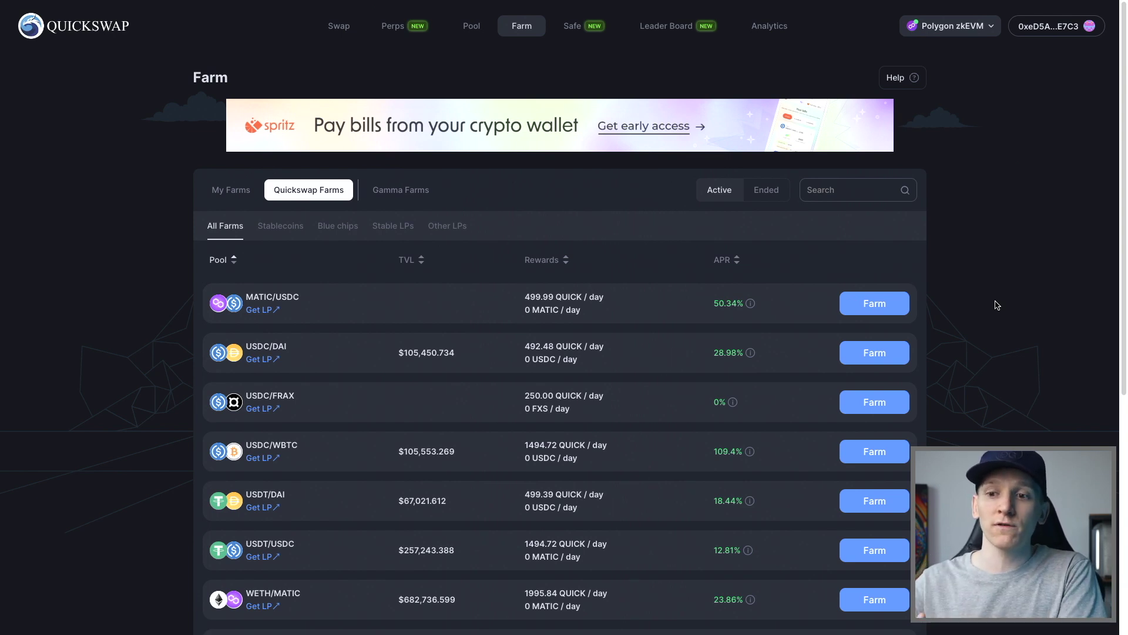
pyautogui.scroll(-1, 997, 305)
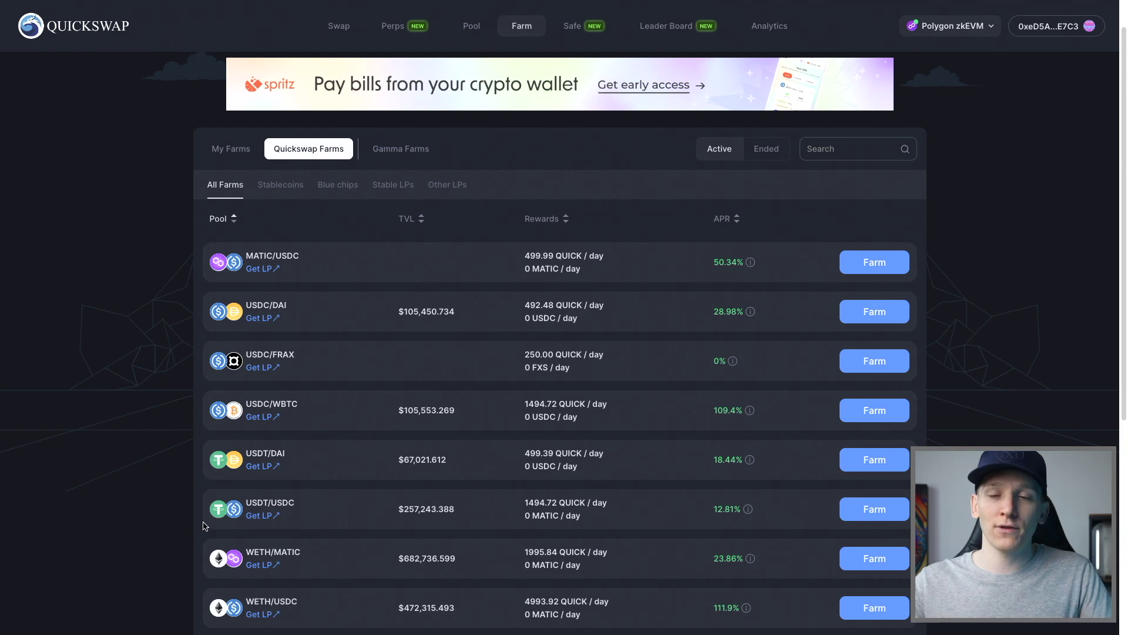